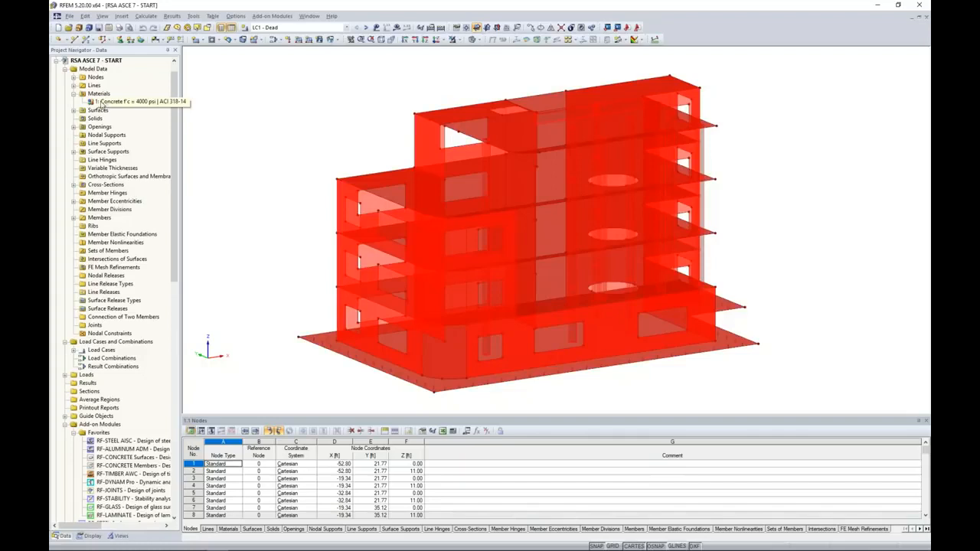
# - Review the model's concrete material, surface thicknesses and the 14/14 and 12/24 rectangular cross-sections in the project data
pyautogui.click(73, 94)
pyautogui.click(73, 102)
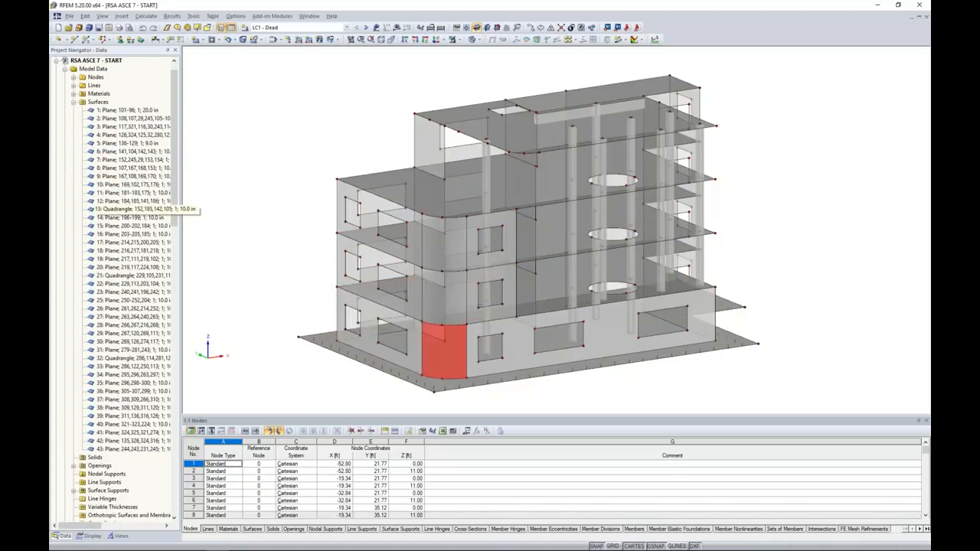
pyautogui.click(74, 102)
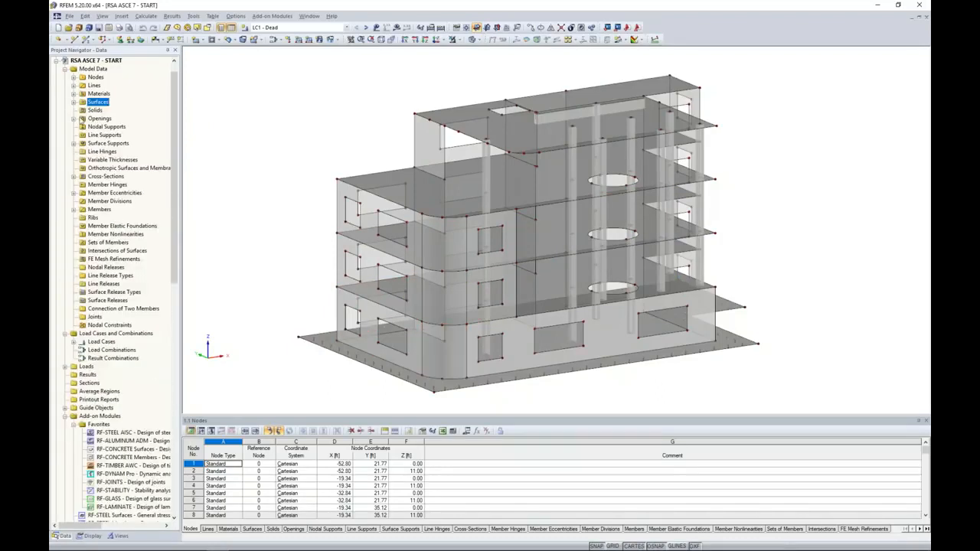
pyautogui.click(74, 177)
pyautogui.click(103, 185)
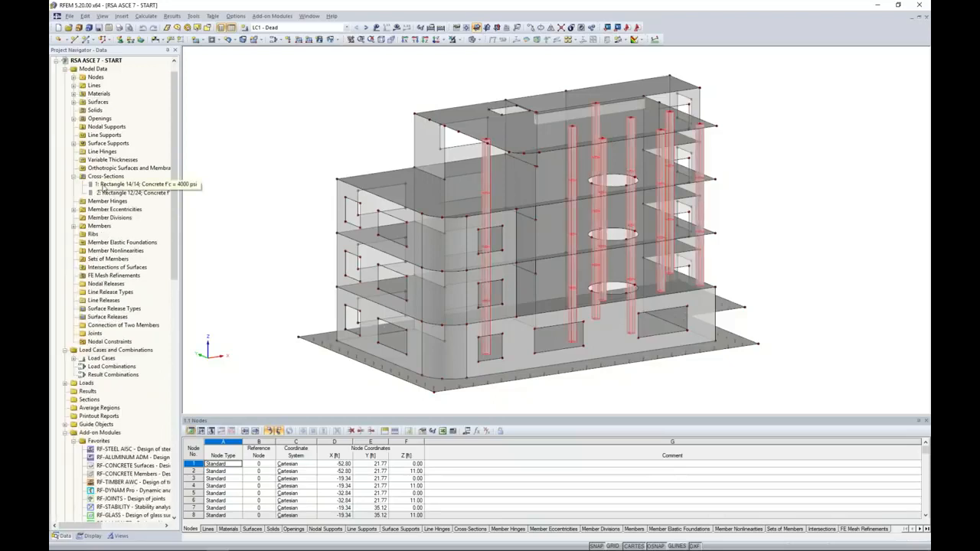
pyautogui.click(104, 193)
pyautogui.click(73, 177)
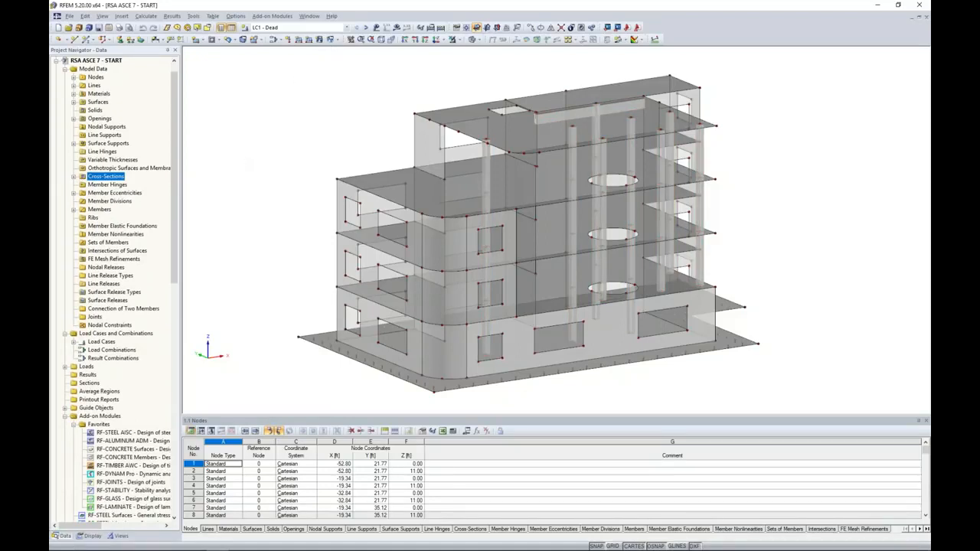
# - Review the applied loads on the building for load cases LC1 Dead, LC2 Live and LC3 Snow
pyautogui.click(346, 28)
pyautogui.click(347, 28)
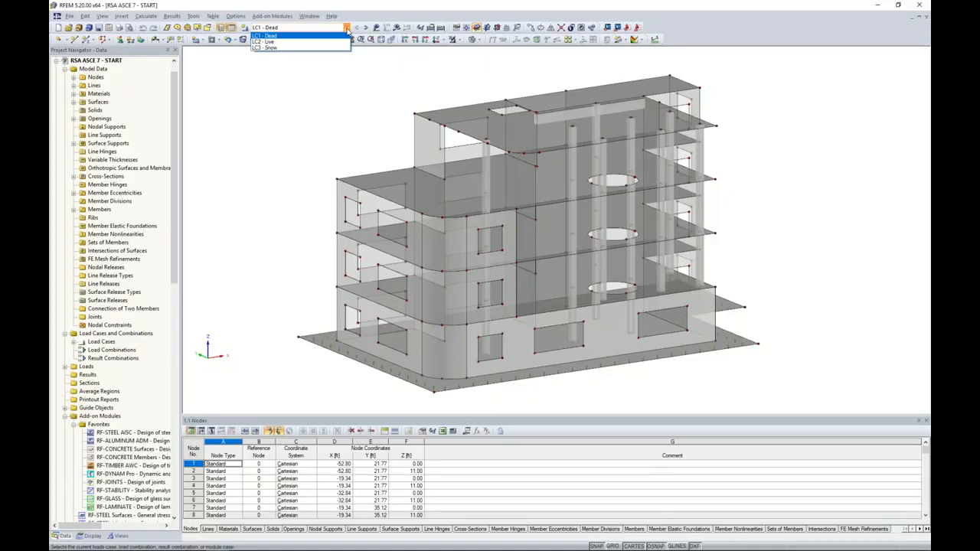
pyautogui.click(344, 35)
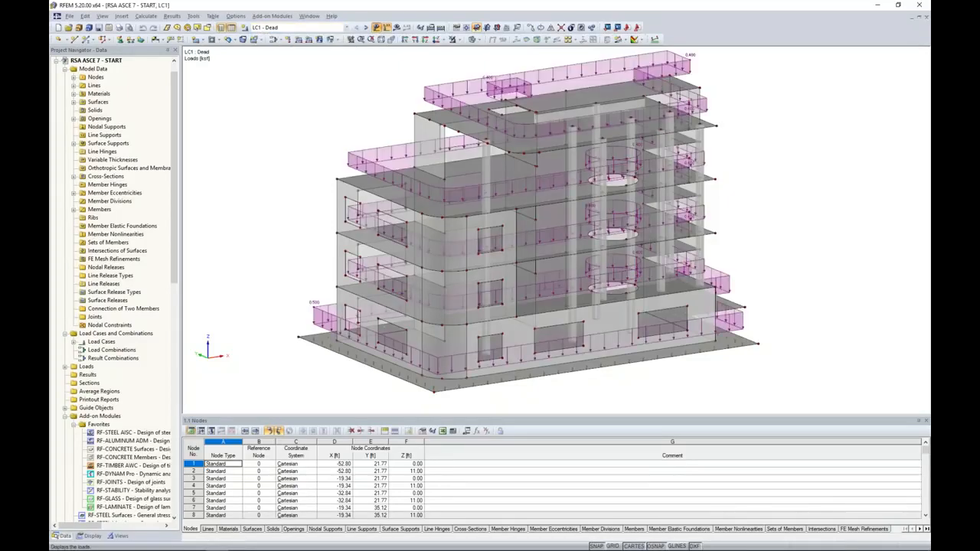
pyautogui.keyDown('ctrl'); pyautogui.moveTo(806, 234); pyautogui.dragTo(731, 242, button='middle'); pyautogui.keyUp('ctrl')
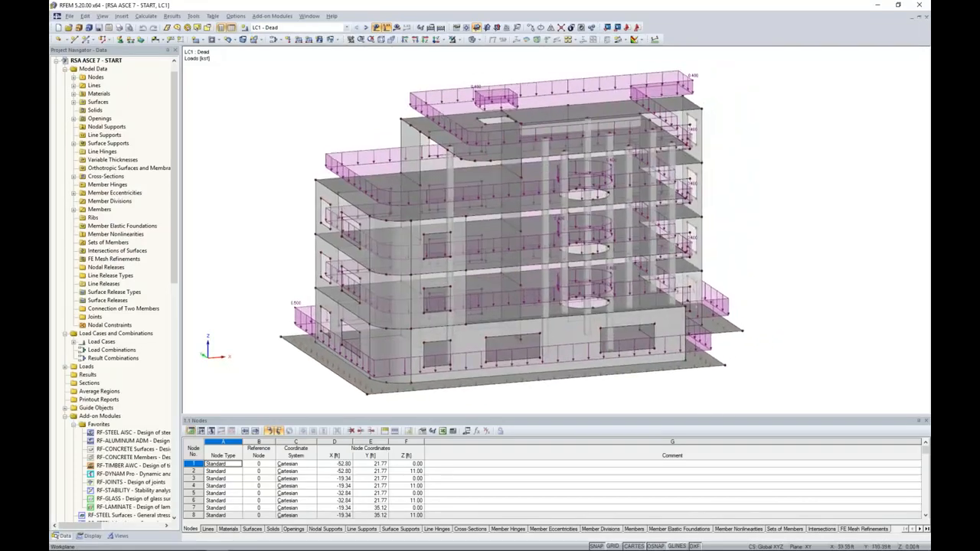
pyautogui.click(366, 28)
pyautogui.keyDown('ctrl'); pyautogui.moveTo(774, 281); pyautogui.dragTo(755, 251, button='middle'); pyautogui.keyUp('ctrl')
pyautogui.click(367, 27)
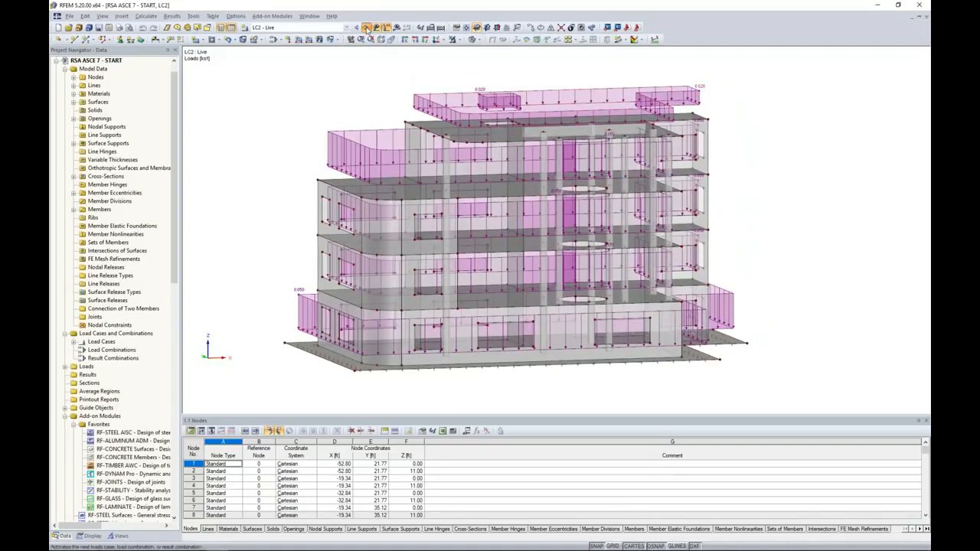
pyautogui.keyDown('ctrl'); pyautogui.moveTo(777, 201); pyautogui.dragTo(757, 221, button='middle'); pyautogui.keyUp('ctrl')
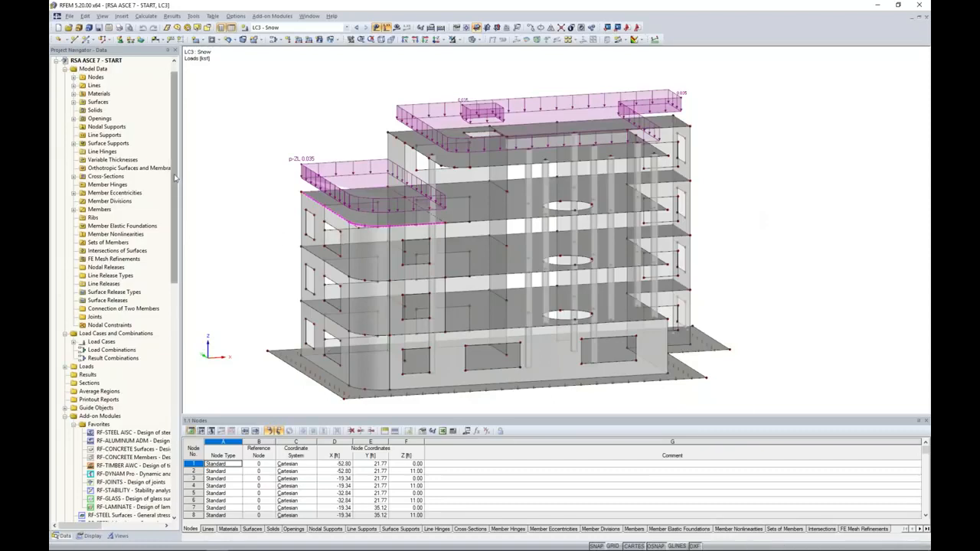
# - Open the RF-DYNAM Pro dynamic analysis module and activate mass combinations
pyautogui.scroll(-4, 178, 214)
pyautogui.moveTo(178, 224); pyautogui.dragTo(170, 330)
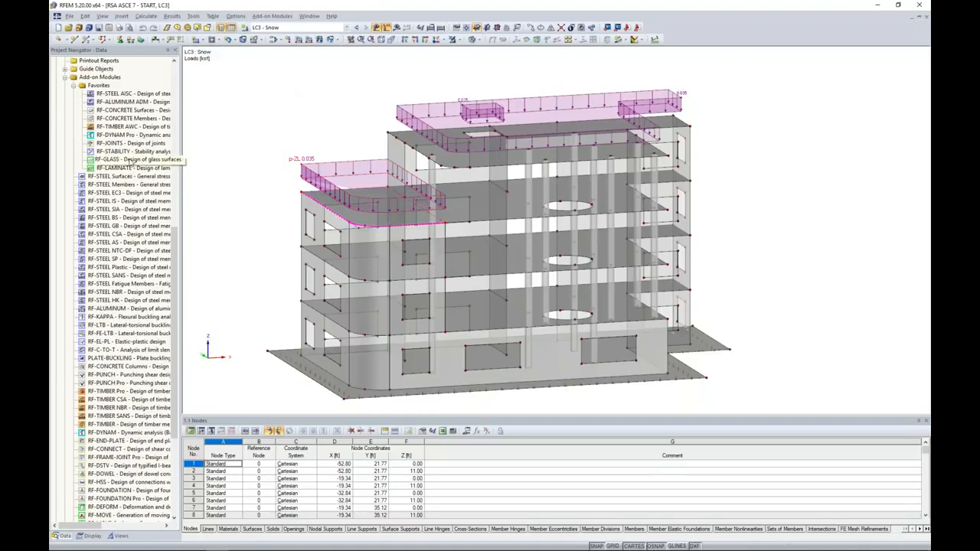
pyautogui.click(257, 15)
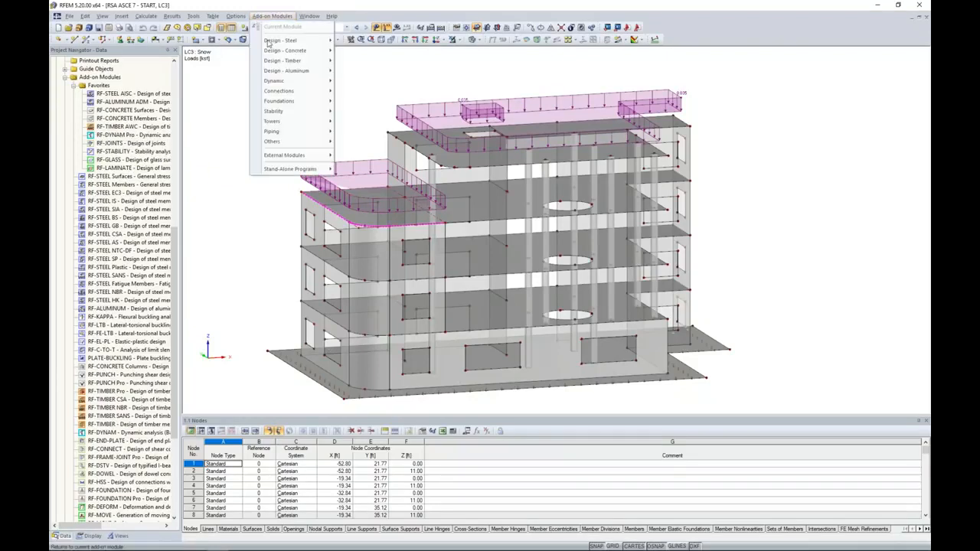
pyautogui.moveTo(276, 81)
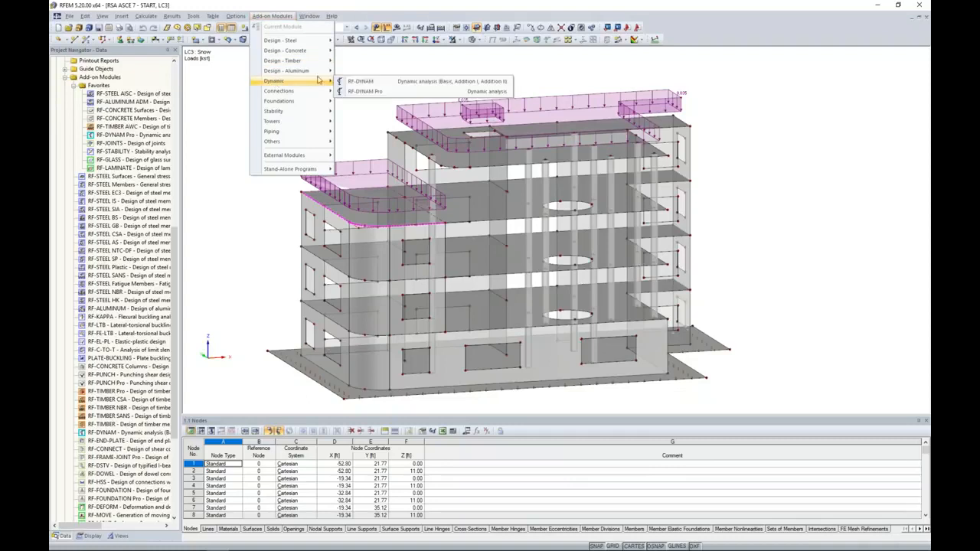
pyautogui.click(361, 93)
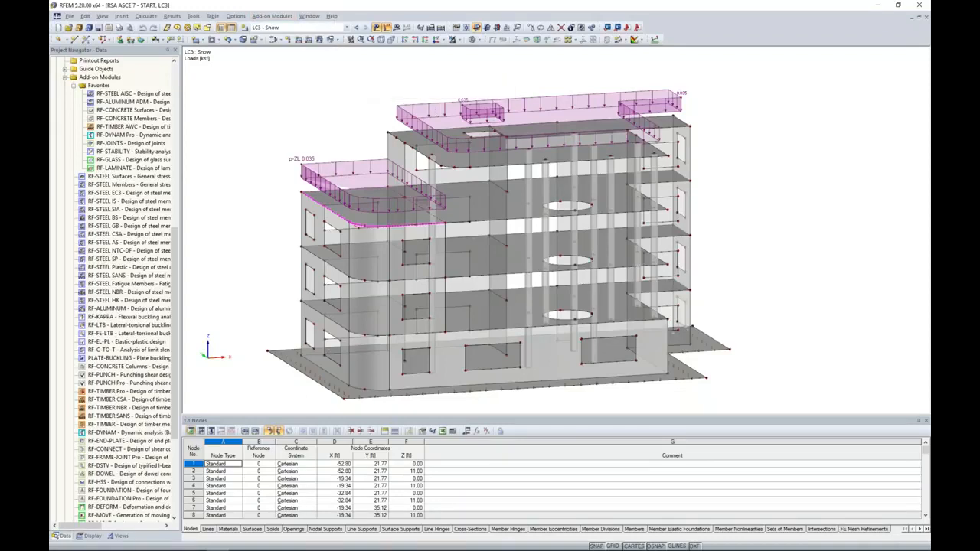
pyautogui.moveTo(435, 109); pyautogui.dragTo(432, 90)
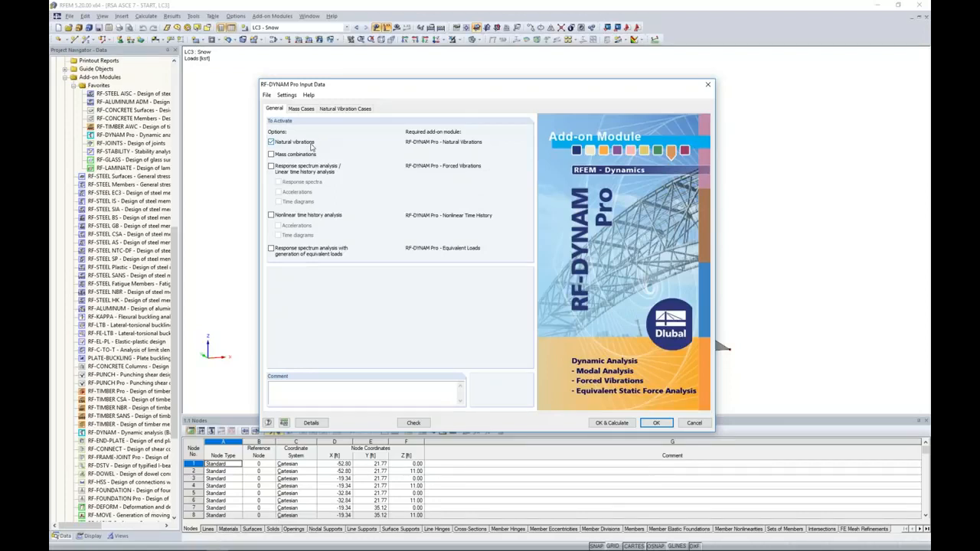
pyautogui.click(271, 154)
# - Define mass case MC1 as Dead, taking masses from the force components of LC1 - Dead and excluding the structure's self-weight
pyautogui.click(302, 110)
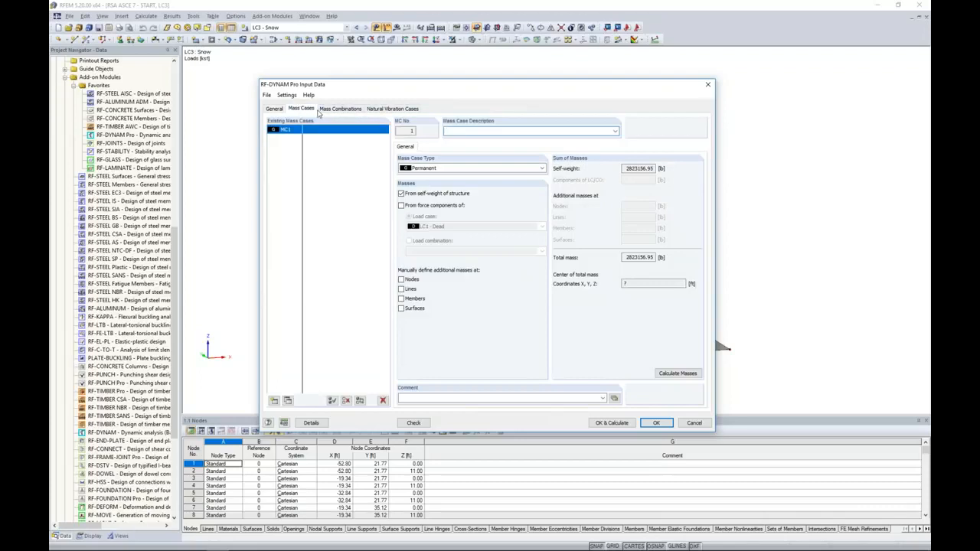
pyautogui.press('Tab')
pyautogui.write('D')
pyautogui.click(403, 206)
pyautogui.click(409, 216)
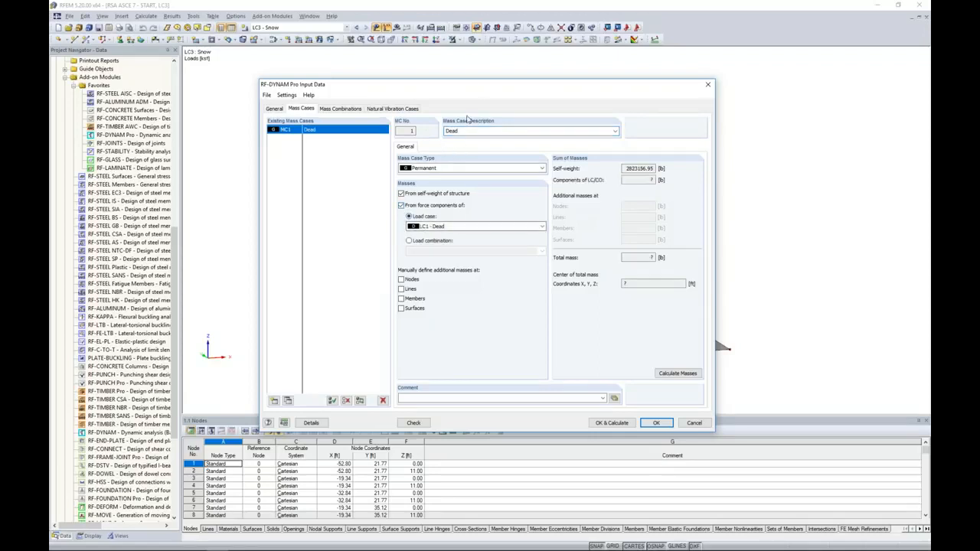
pyautogui.moveTo(481, 89); pyautogui.dragTo(317, 77)
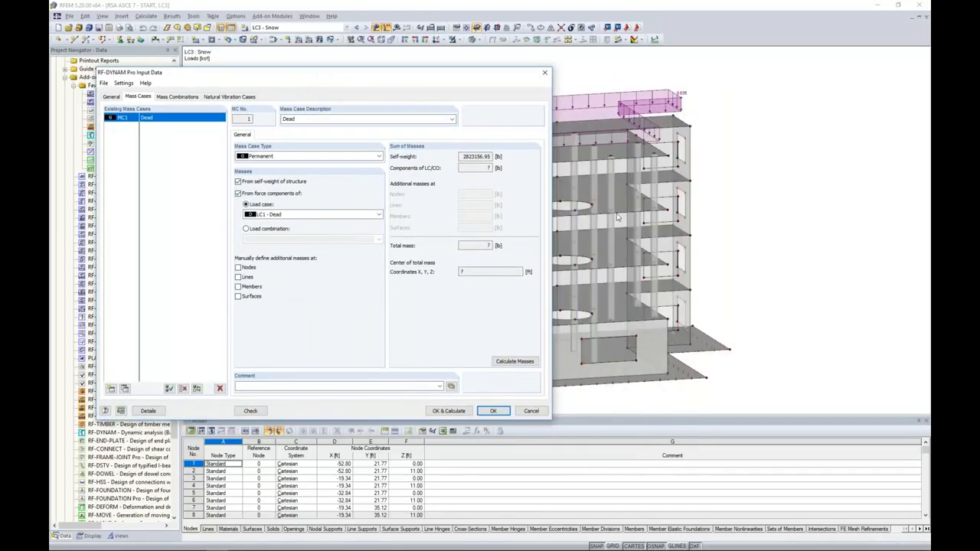
pyautogui.click(289, 216)
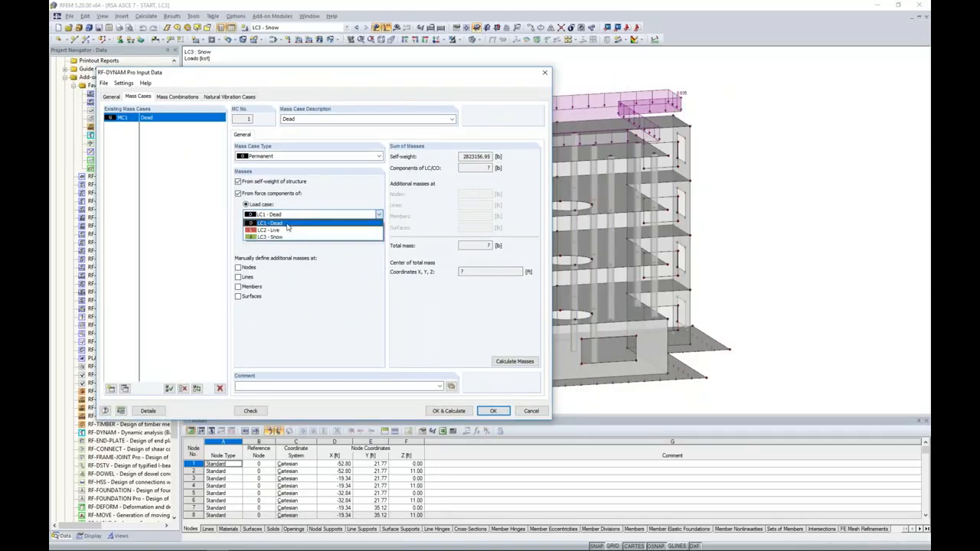
pyautogui.click(288, 224)
pyautogui.moveTo(313, 75); pyautogui.dragTo(416, 73)
pyautogui.click(342, 179)
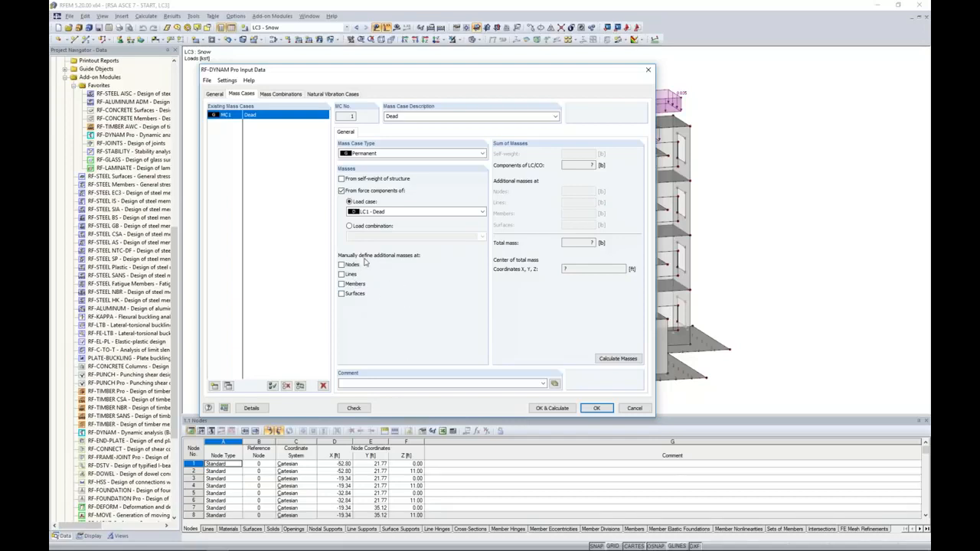
# - Copy the Dead mass case as a new case named Live and assign it load case LC2 - Live
pyautogui.click(228, 387)
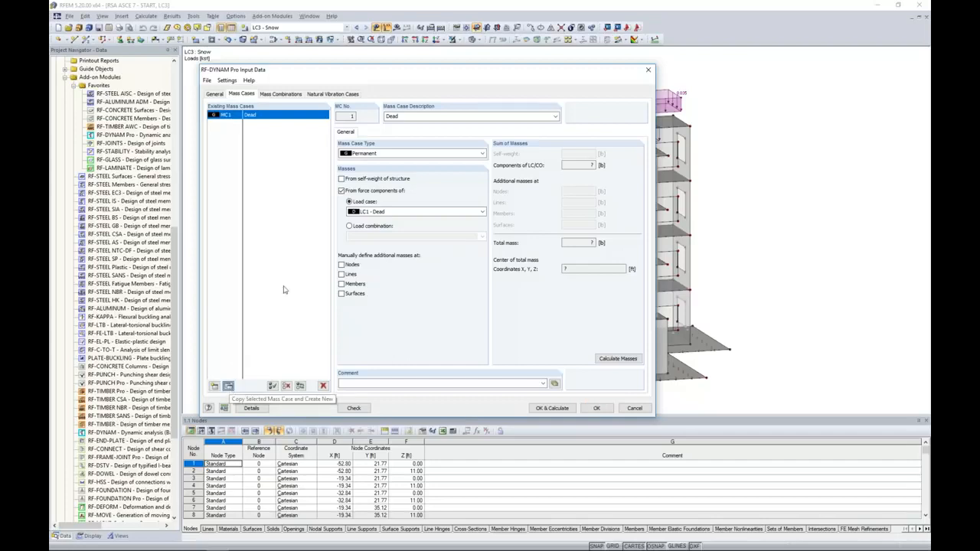
pyautogui.write('Live')
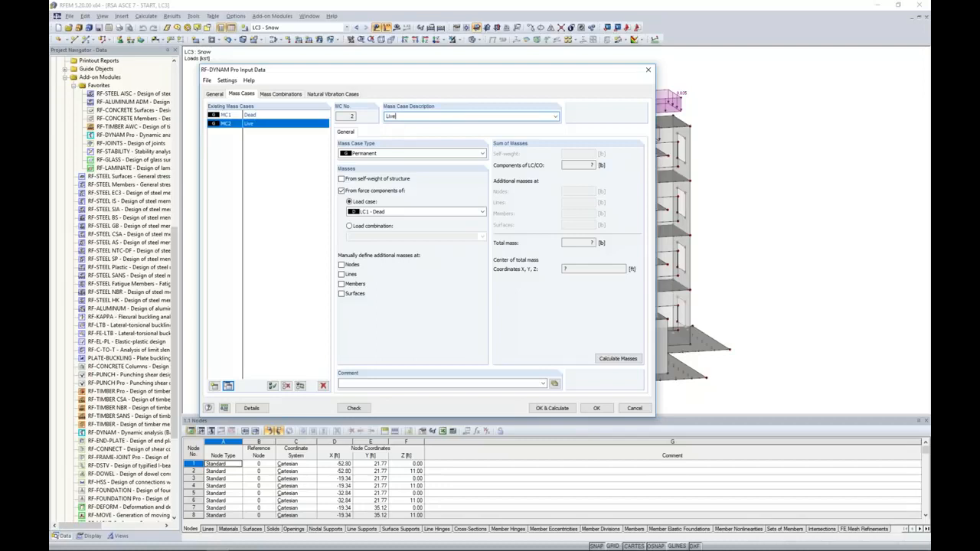
pyautogui.click(370, 214)
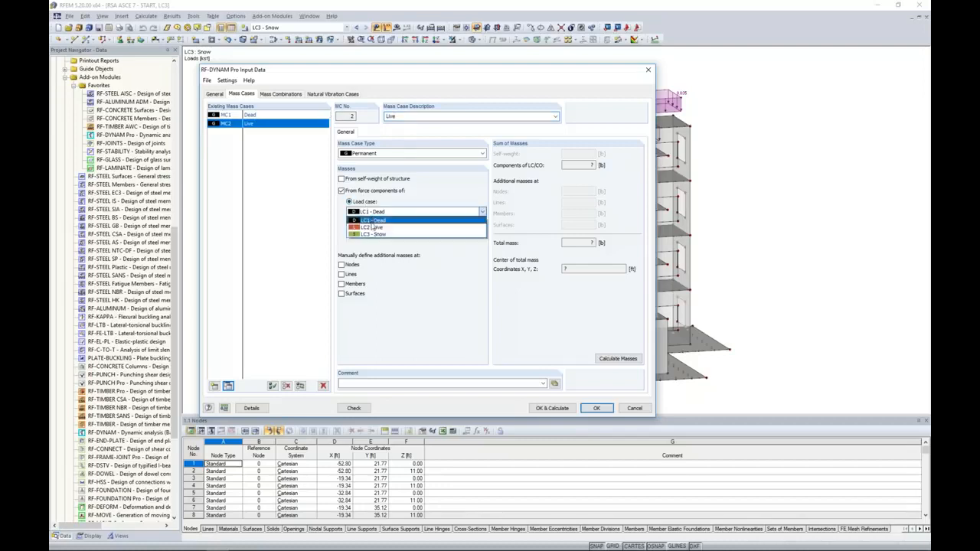
pyautogui.click(374, 229)
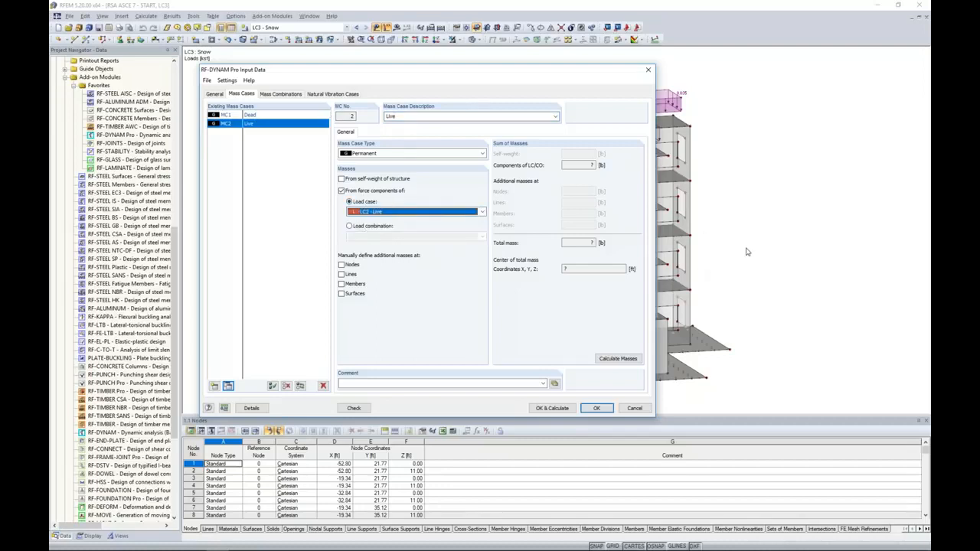
# - Copy the Live mass case as a new case named Snow and assign it load case LC3 - Snow
pyautogui.click(229, 387)
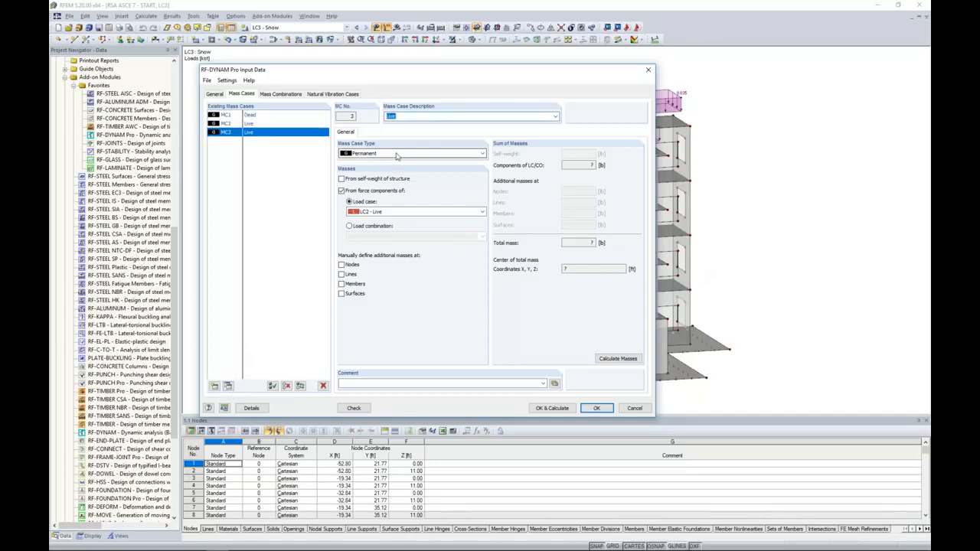
pyautogui.write('Snow')
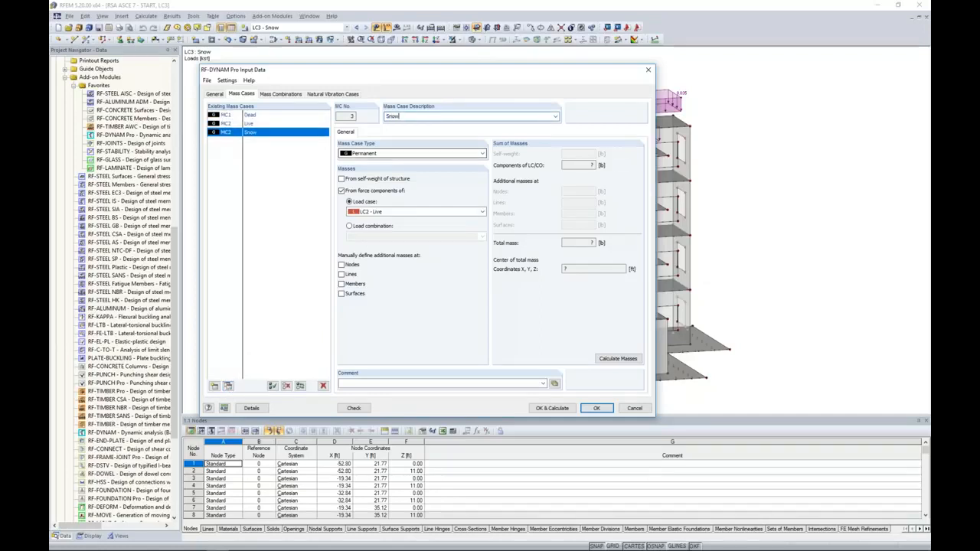
pyautogui.click(375, 215)
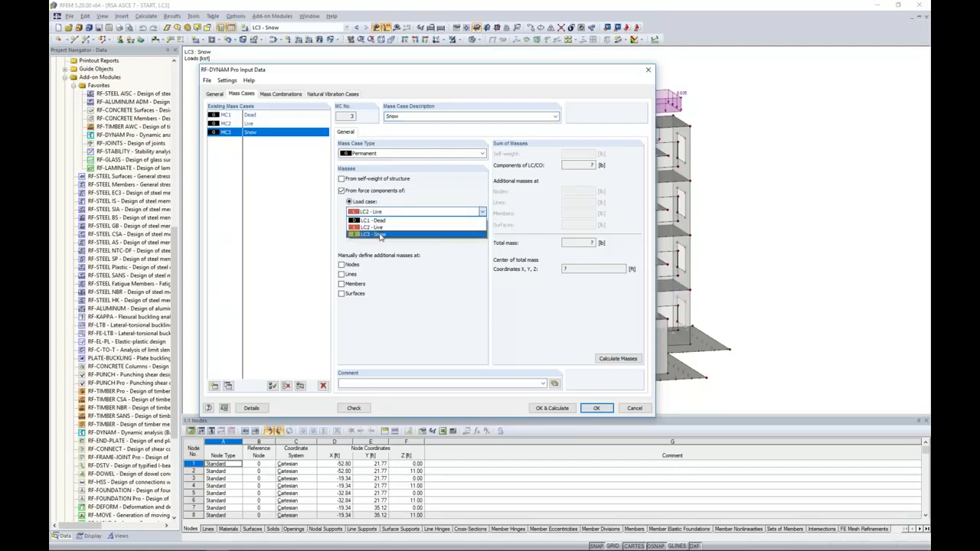
pyautogui.click(379, 236)
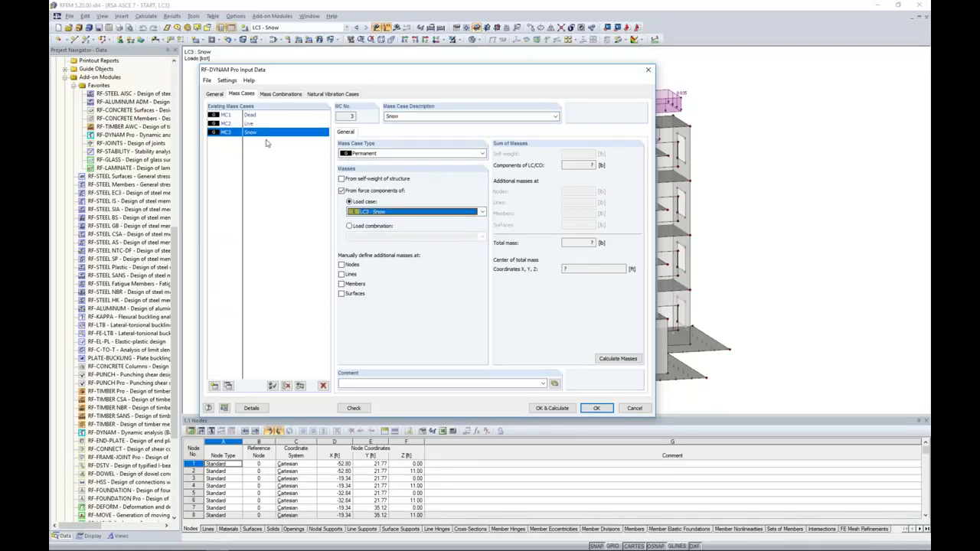
# - Add the Dead and Snow mass cases to mass combination MCO1
pyautogui.click(282, 94)
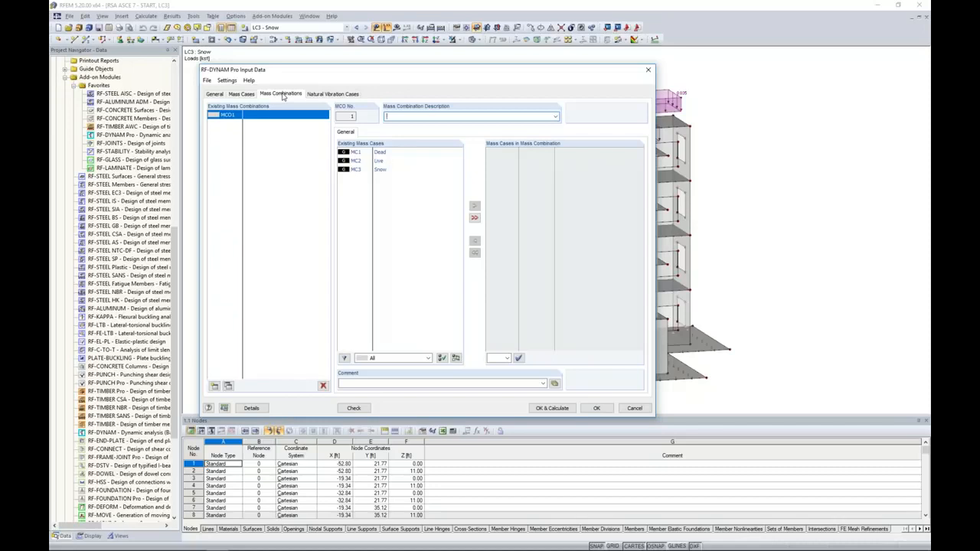
pyautogui.doubleClick(381, 153)
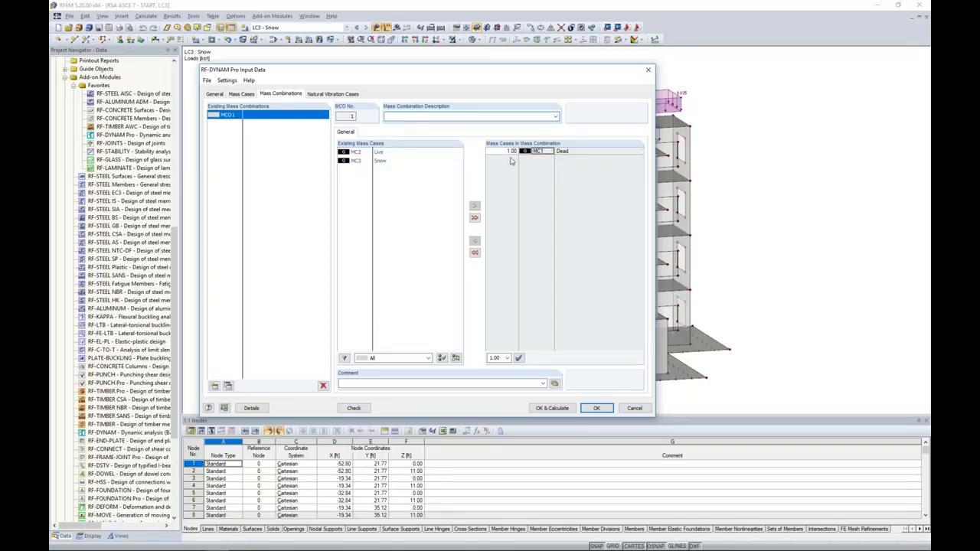
pyautogui.moveTo(429, 75); pyautogui.dragTo(311, 186)
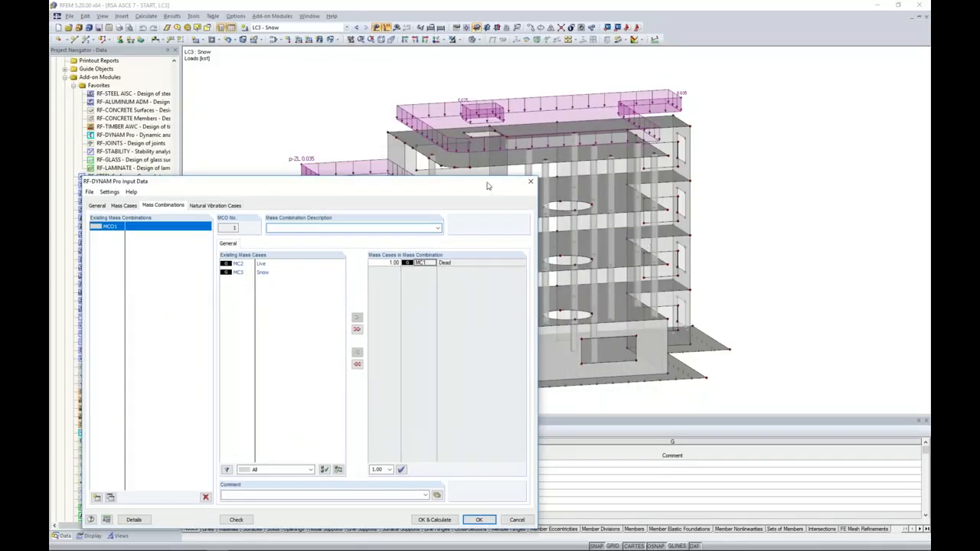
pyautogui.moveTo(489, 183); pyautogui.dragTo(631, 241)
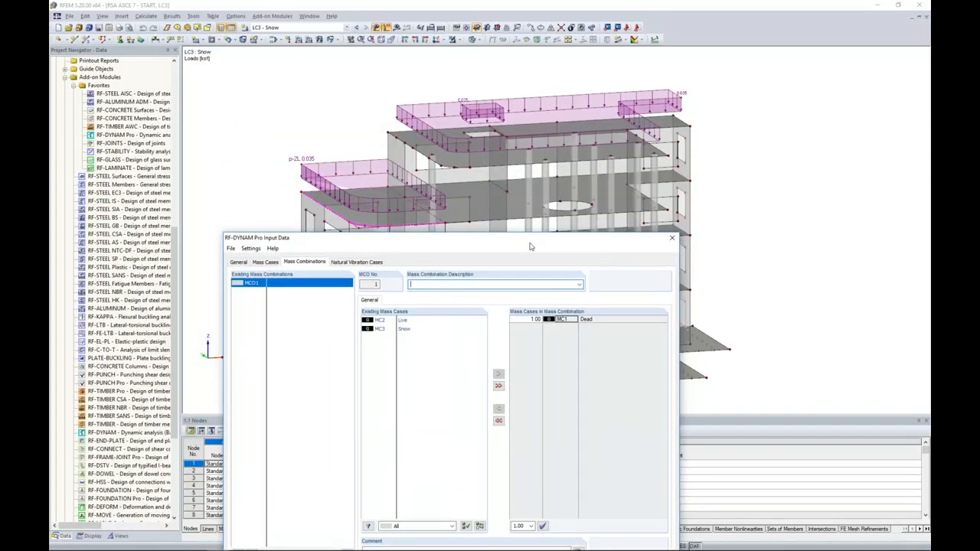
pyautogui.moveTo(530, 246); pyautogui.dragTo(535, 98)
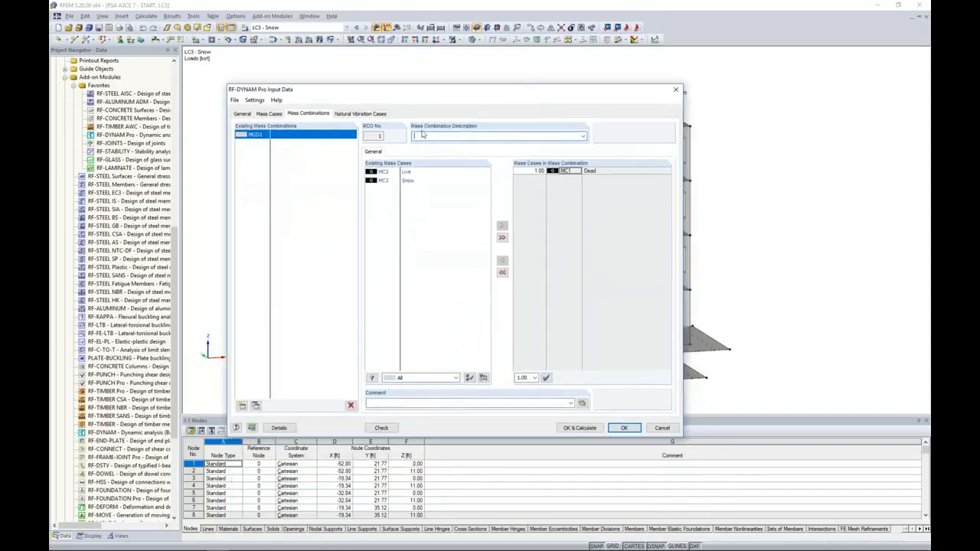
pyautogui.doubleClick(406, 180)
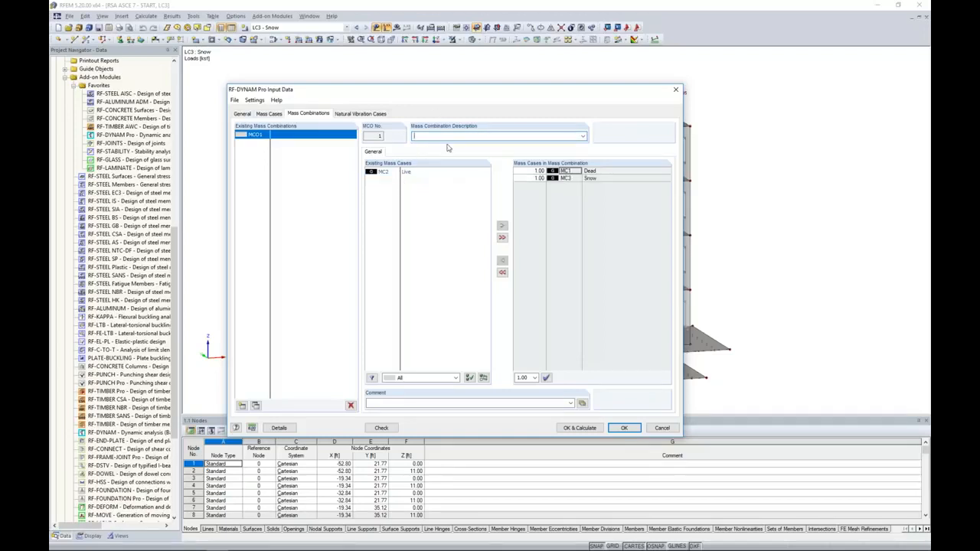
# - Set the Snow mass case's factor in mass combination MCO1 to 0.2
pyautogui.moveTo(495, 92); pyautogui.dragTo(479, 180)
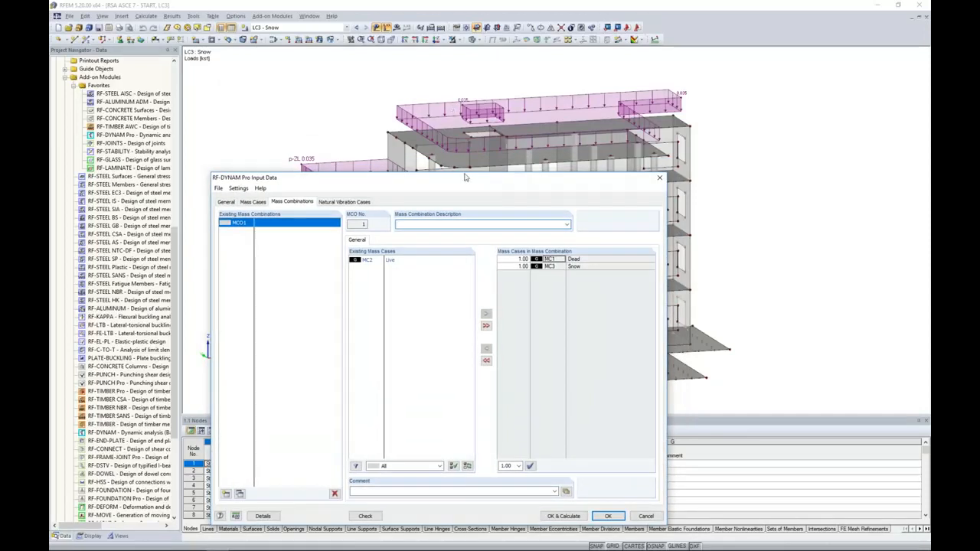
pyautogui.moveTo(476, 178); pyautogui.dragTo(497, 77)
pyautogui.click(537, 164)
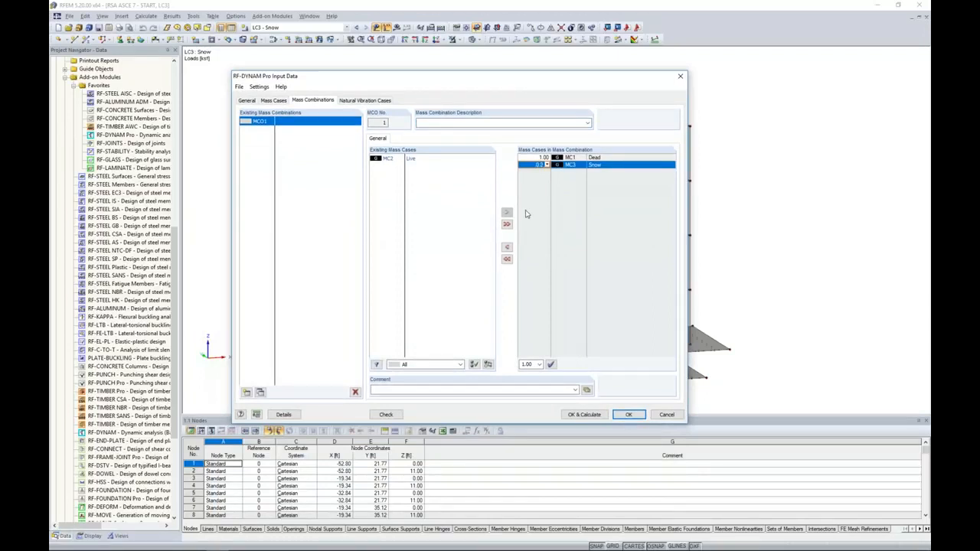
# - Set the description of mass combination MCO1 to "D + 0.2S"
pyautogui.click(539, 157)
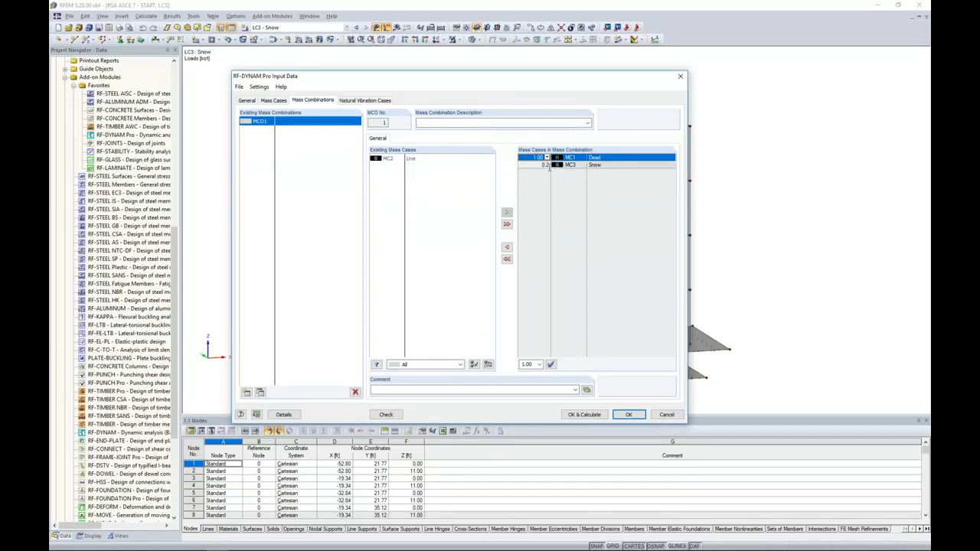
pyautogui.click(472, 122)
pyautogui.write('D + 0.2S')
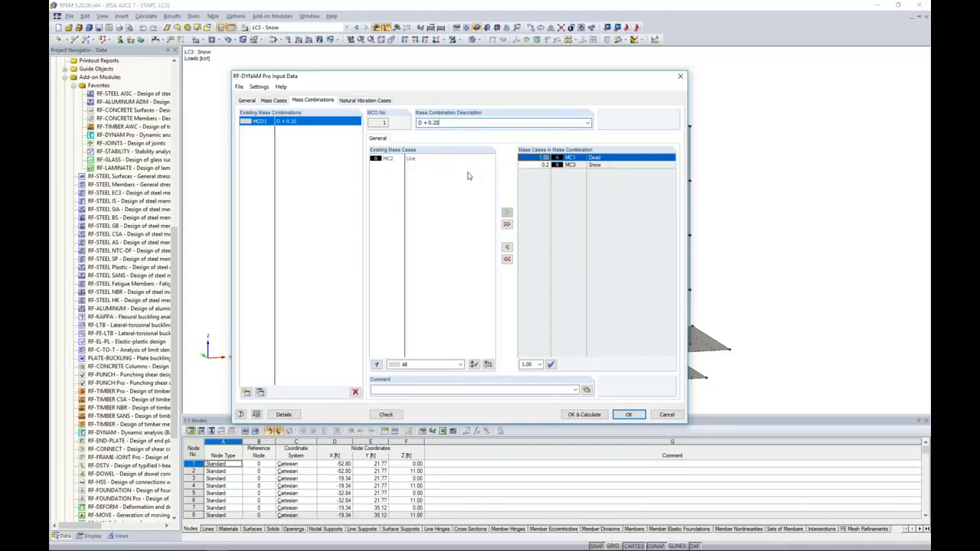
# - Assign mass combination MCO1 to natural vibration case NVC1, keep the diagonal matrix with translational DOFs, and run the calculation
pyautogui.click(366, 100)
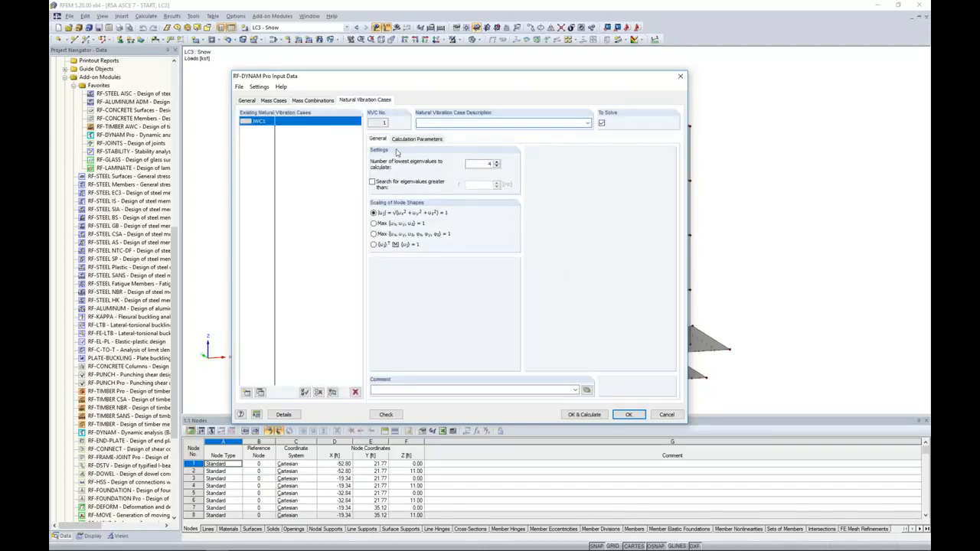
pyautogui.click(484, 165)
pyautogui.click(421, 139)
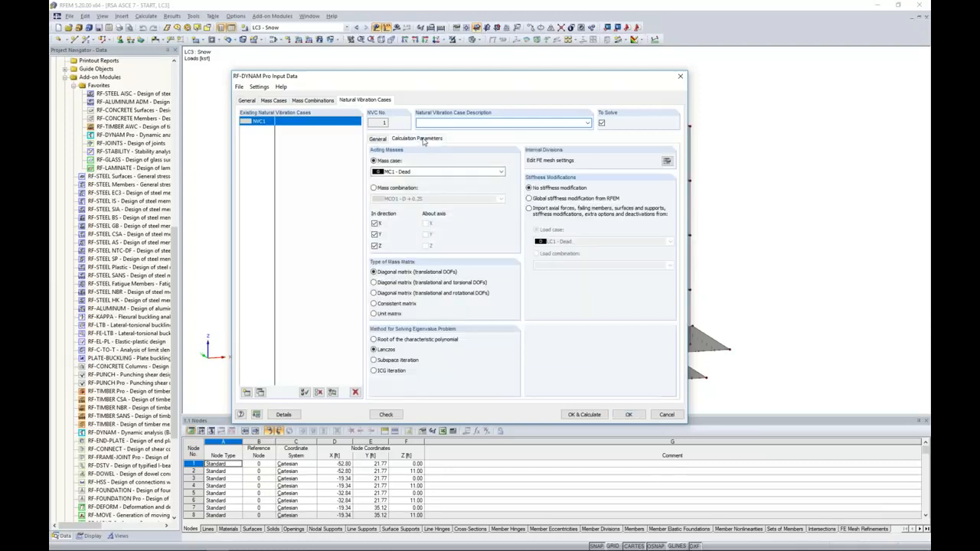
pyautogui.click(373, 188)
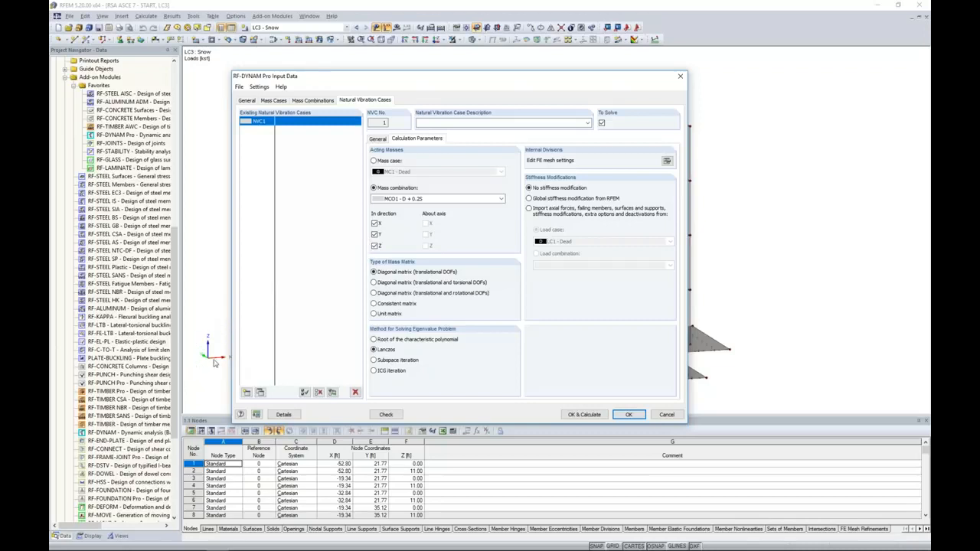
pyautogui.click(383, 285)
pyautogui.click(374, 272)
pyautogui.click(583, 415)
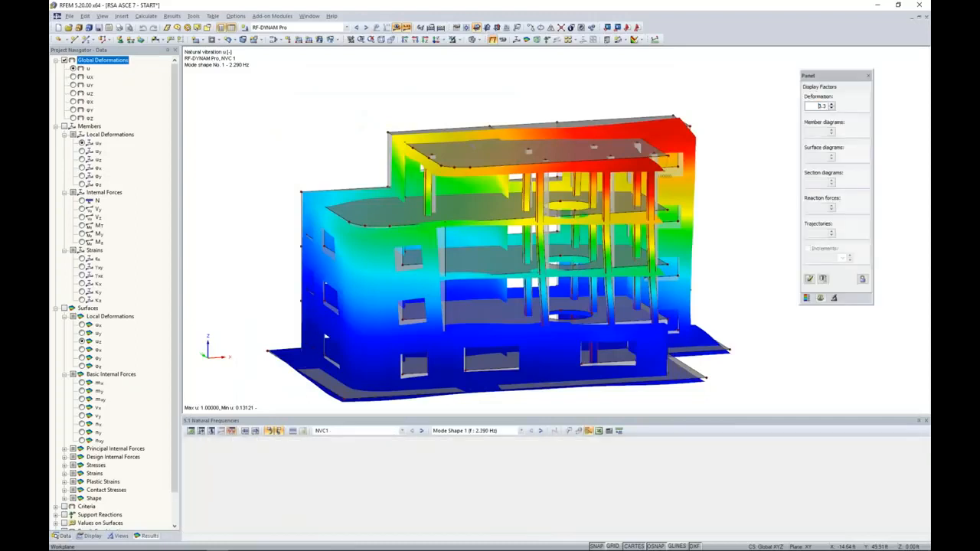
# - Display the RF-DYNAM Pro results, enlarge the results table, and examine the Effective Modal Mass Factors
pyautogui.click(347, 27)
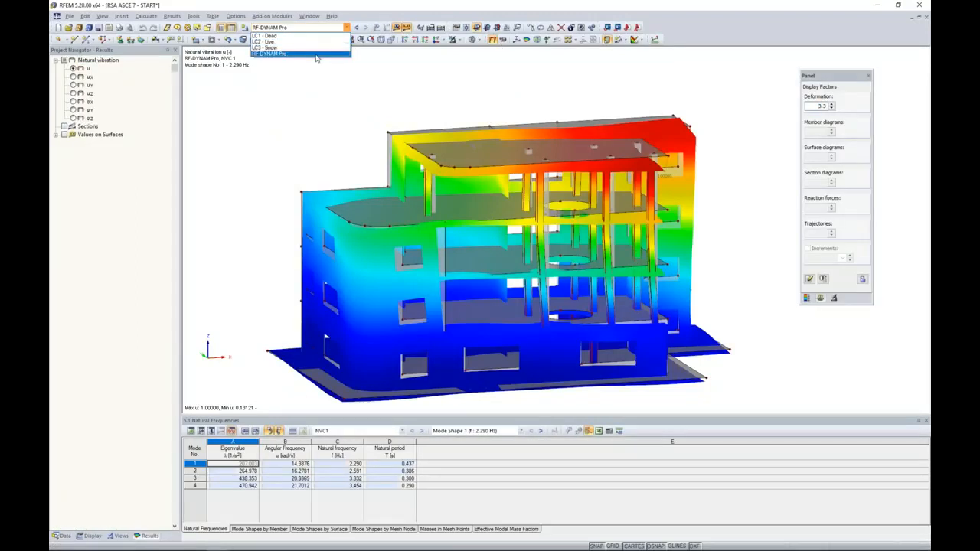
pyautogui.click(274, 55)
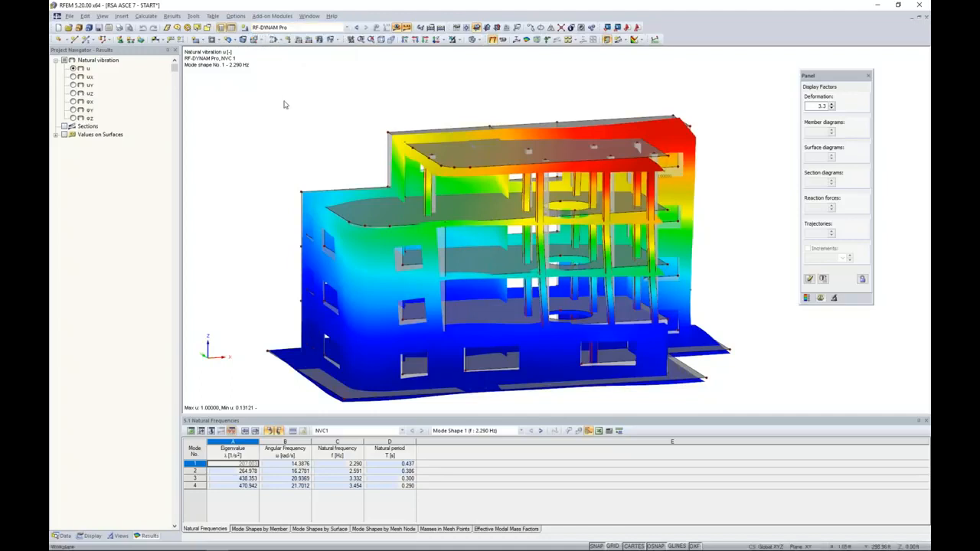
pyautogui.moveTo(374, 265); pyautogui.dragTo(371, 203, button='middle')
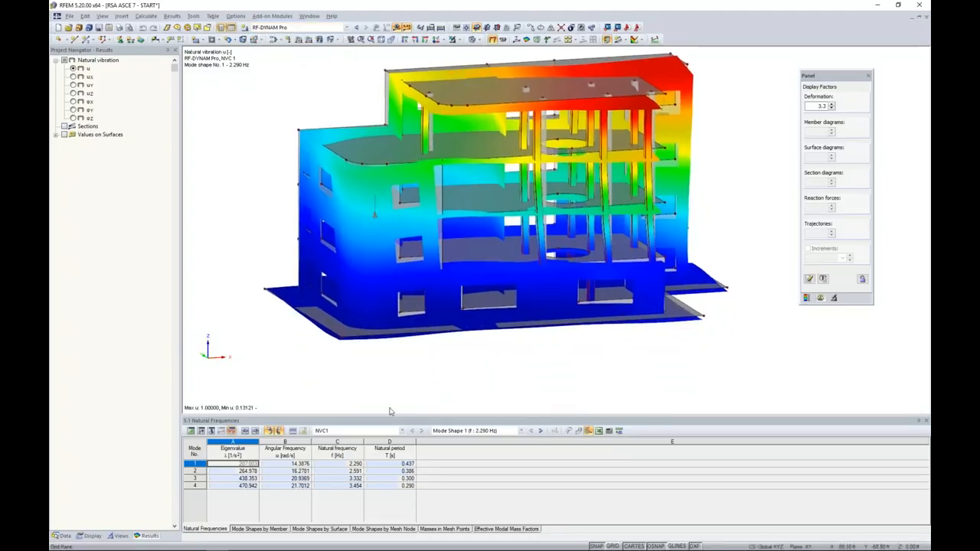
pyautogui.moveTo(389, 415); pyautogui.dragTo(389, 359)
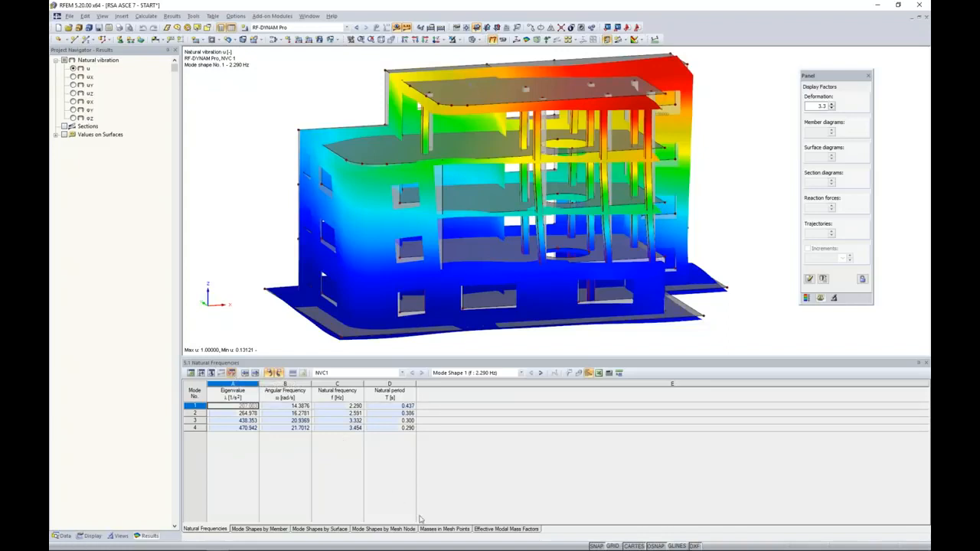
pyautogui.click(481, 530)
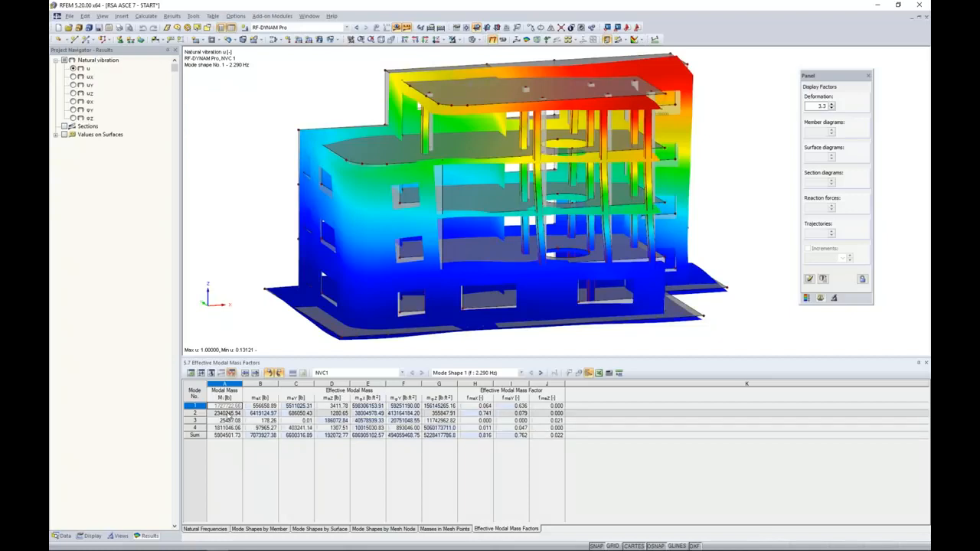
# - Step through the mode shapes on the deformed building, ending with Mode Shape 2
pyautogui.click(540, 373)
pyautogui.click(541, 373)
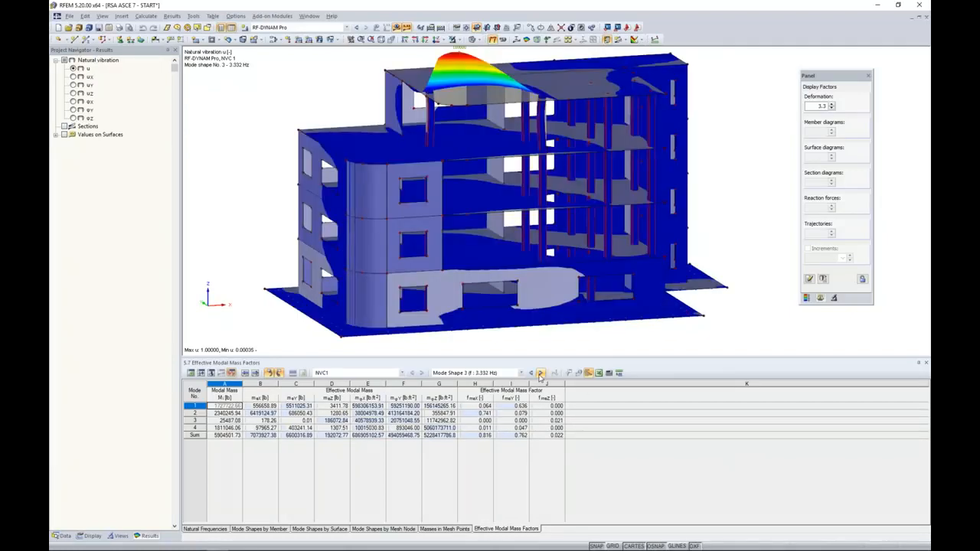
pyautogui.click(530, 373)
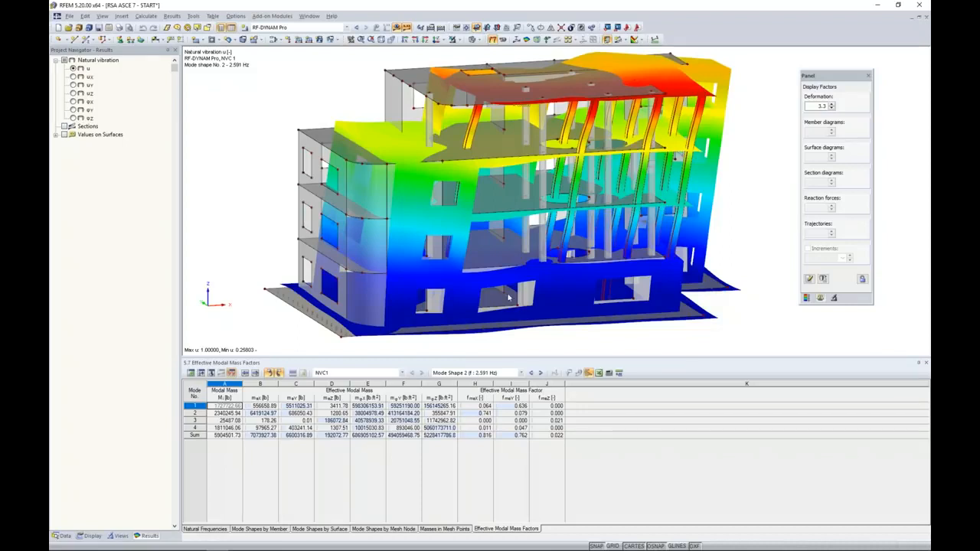
# - Hide the results and inspect the building's foundation slab in the undeformed model from several angles
pyautogui.click(398, 29)
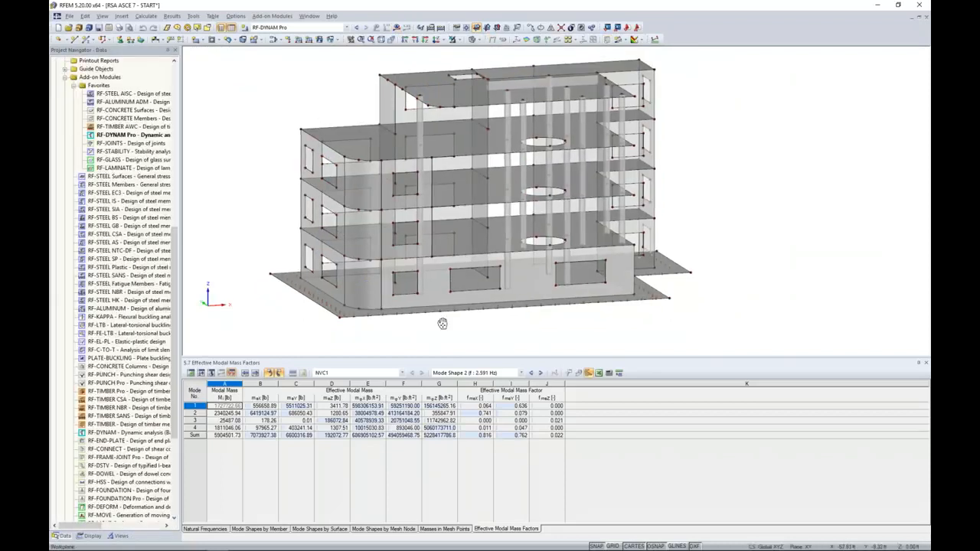
pyautogui.moveTo(437, 324); pyautogui.dragTo(460, 320, button='middle')
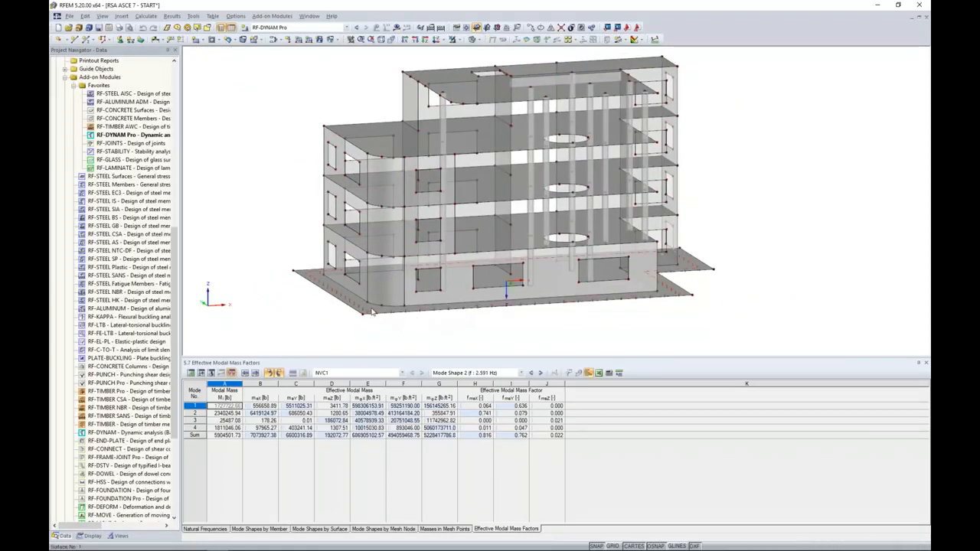
pyautogui.click(372, 311)
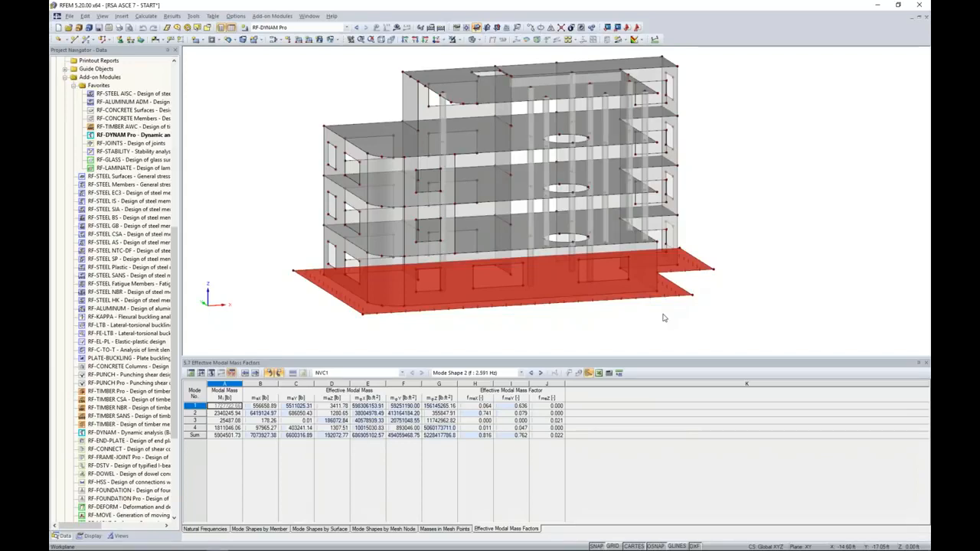
pyautogui.keyDown('ctrl'); pyautogui.moveTo(654, 329); pyautogui.dragTo(589, 316, button='middle'); pyautogui.keyUp('ctrl')
pyautogui.click(609, 329)
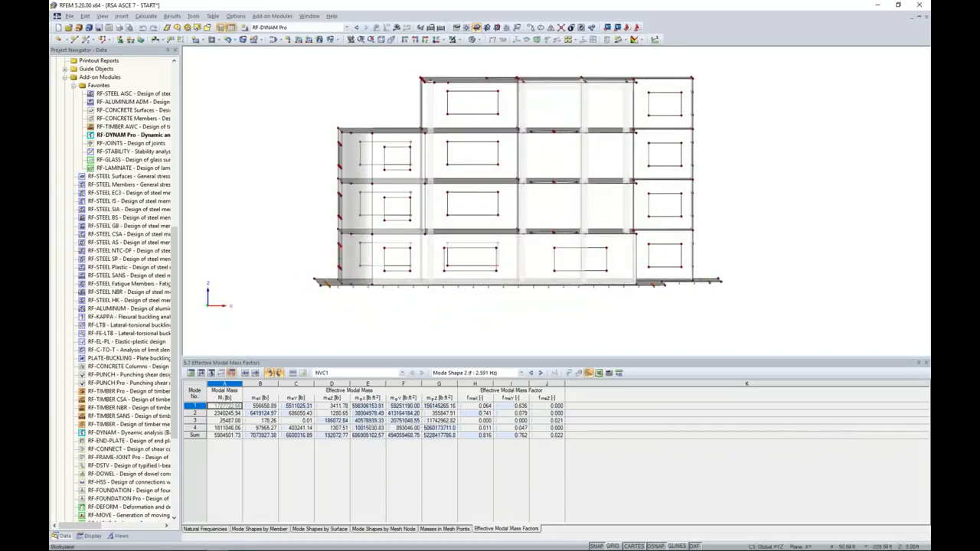
pyautogui.keyDown('ctrl'); pyautogui.moveTo(484, 323); pyautogui.dragTo(499, 339, button='middle'); pyautogui.keyUp('ctrl')
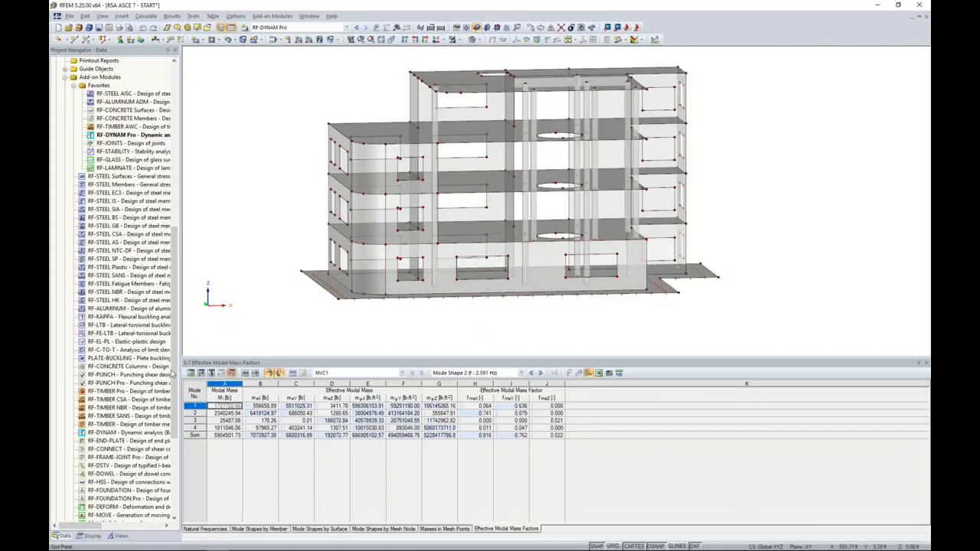
# - Show only the surfaces with the Surfaces by Material visibility and select the ground-floor walls
pyautogui.click(120, 536)
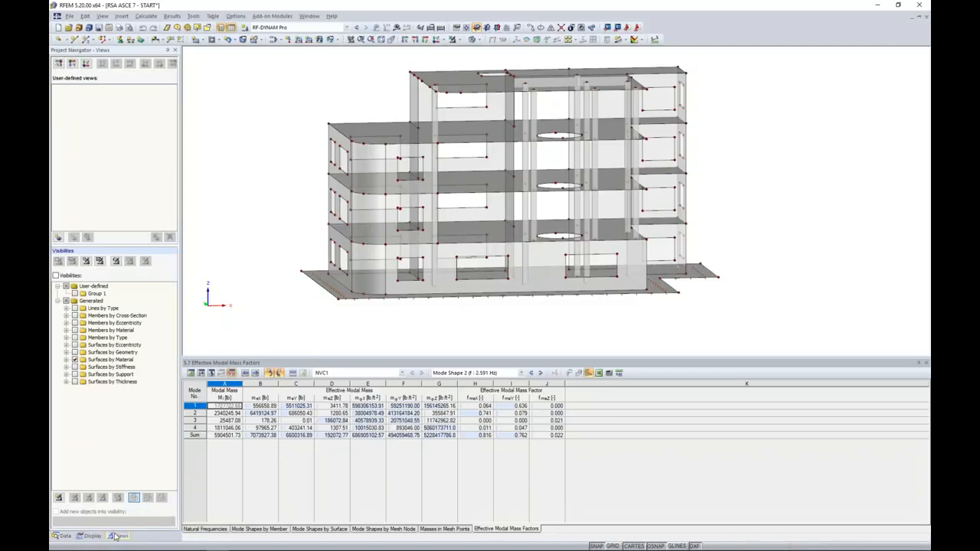
pyautogui.click(75, 359)
pyautogui.click(75, 360)
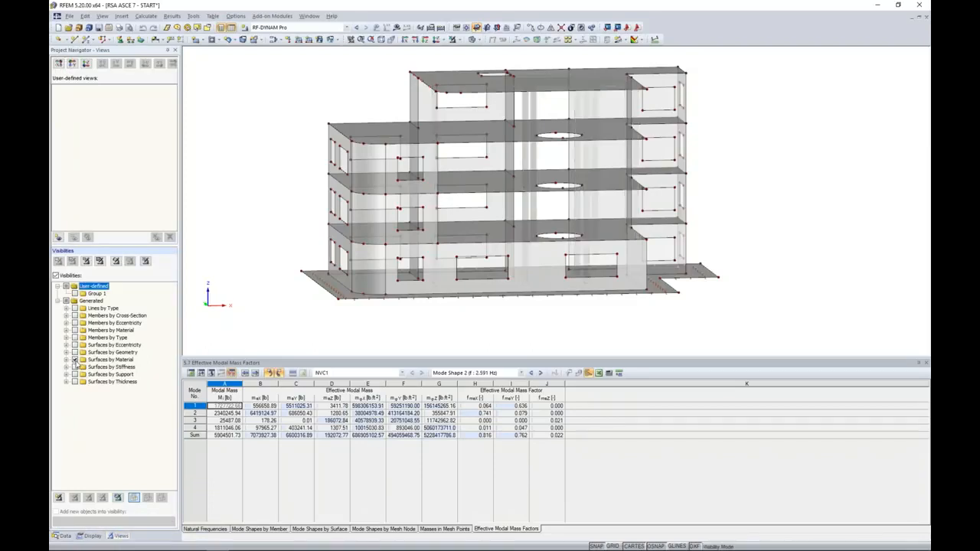
pyautogui.keyDown('ctrl'); pyautogui.moveTo(263, 201); pyautogui.dragTo(287, 219, button='middle'); pyautogui.keyUp('ctrl')
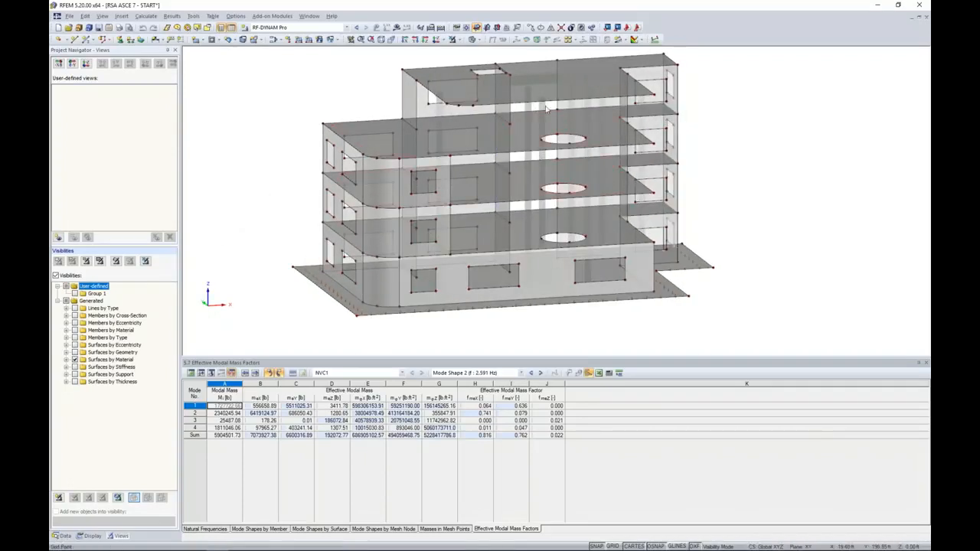
pyautogui.keyDown('ctrl'); pyautogui.moveTo(641, 328); pyautogui.dragTo(583, 278, button='middle'); pyautogui.keyUp('ctrl')
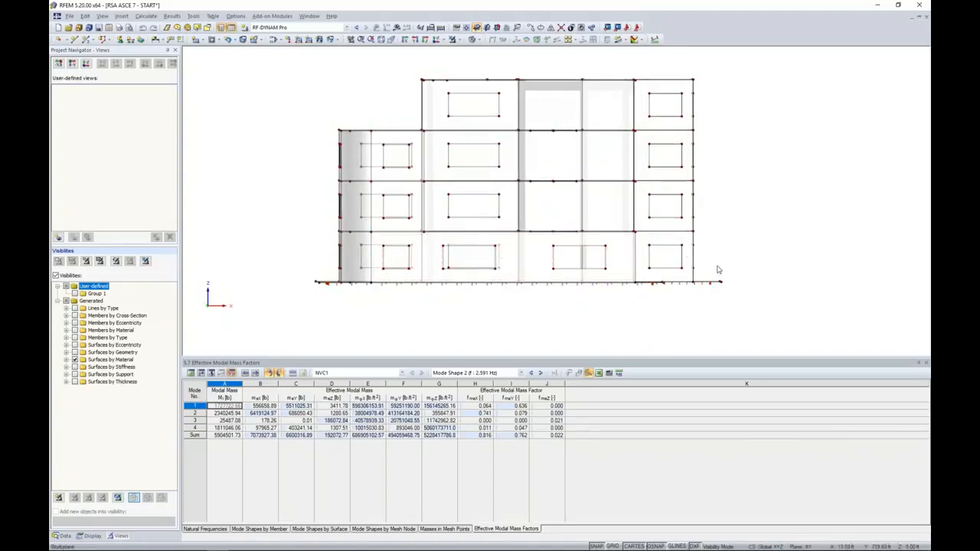
pyautogui.moveTo(353, 237); pyautogui.dragTo(316, 243)
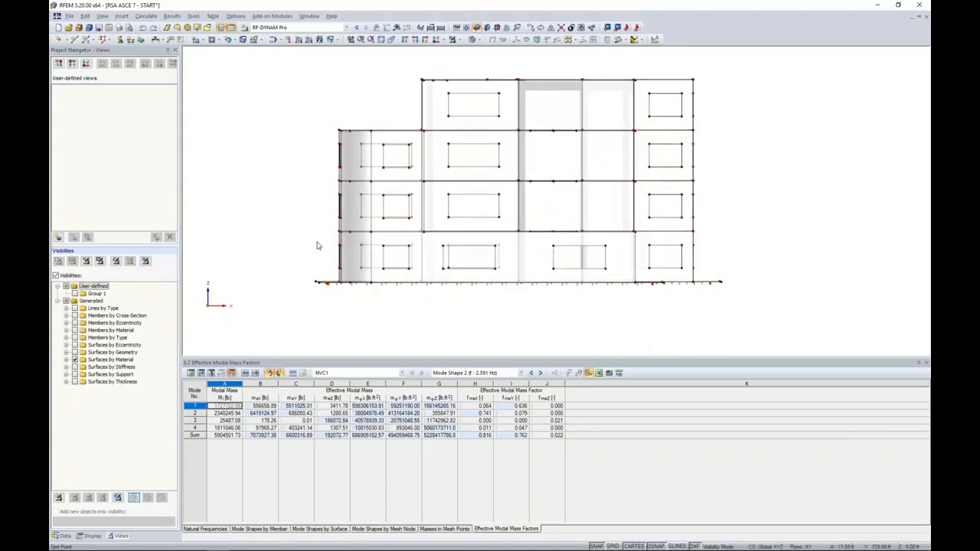
pyautogui.keyDown('ctrl'); pyautogui.moveTo(290, 197); pyautogui.dragTo(349, 246, button='middle'); pyautogui.keyUp('ctrl')
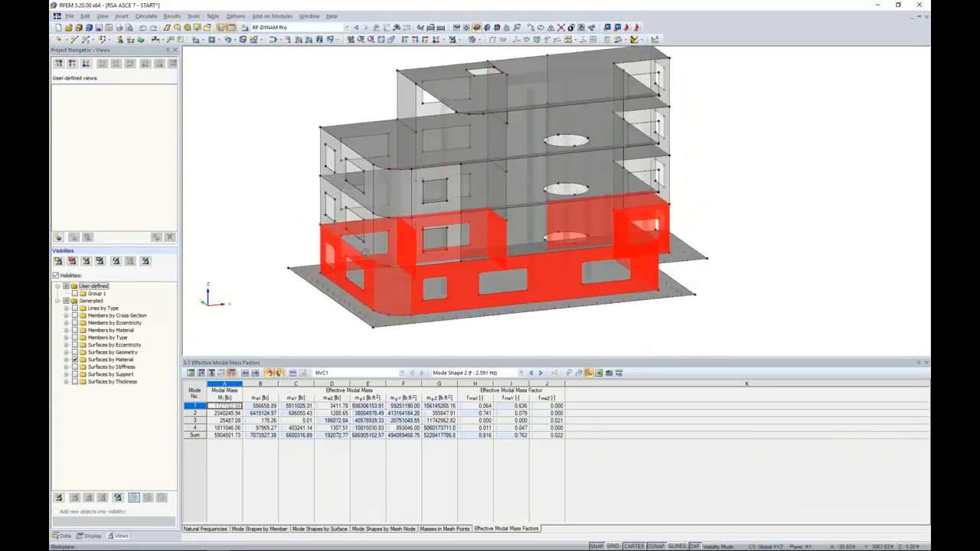
# - Isolate the selected ground-floor walls and examine their center of gravity and object information
pyautogui.click(453, 39)
pyautogui.click(464, 50)
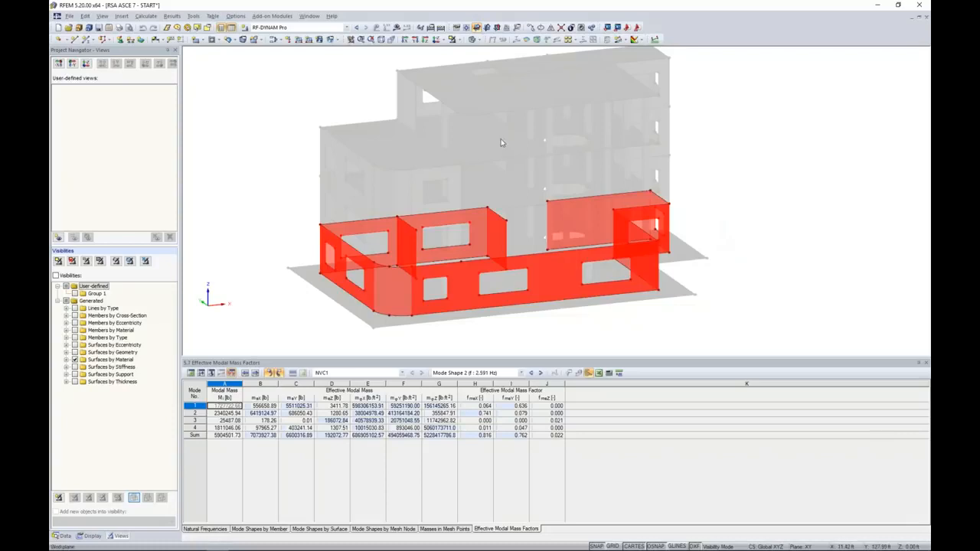
pyautogui.rightClick(561, 276)
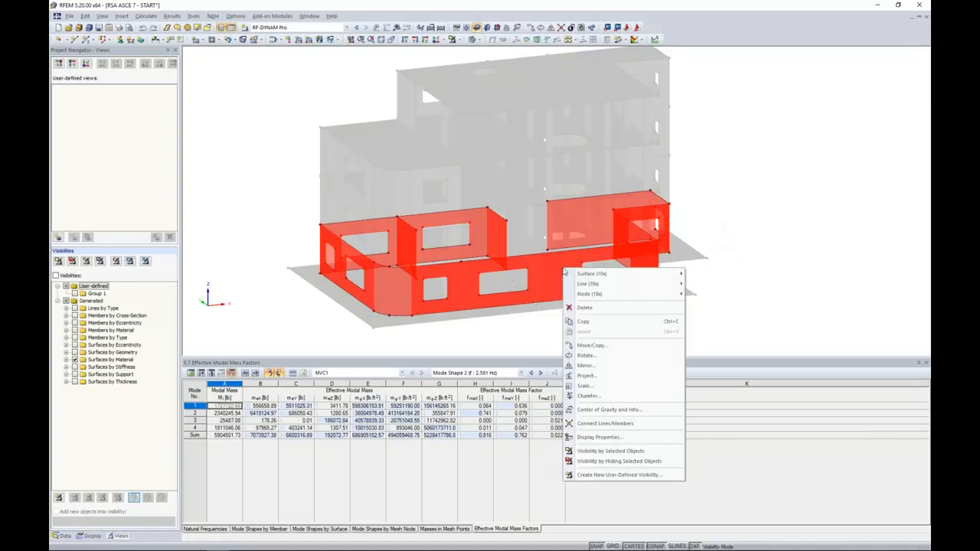
pyautogui.click(612, 411)
pyautogui.moveTo(551, 197); pyautogui.dragTo(654, 129)
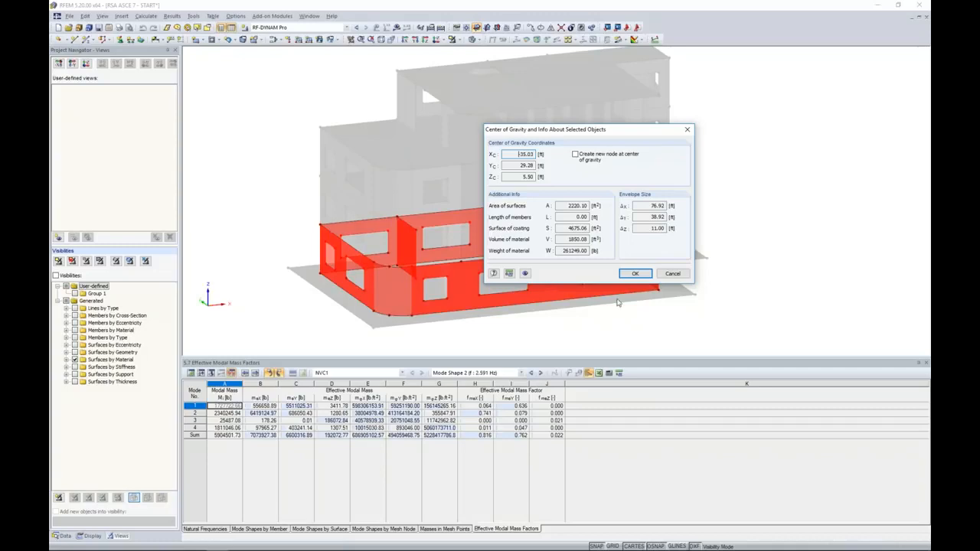
pyautogui.click(671, 275)
# - Reopen the RF-DYNAM Pro input data and copy the Dead mass case as a new case named Dead (Deactivate)
pyautogui.click(60, 536)
pyautogui.scroll(8, 90, 457)
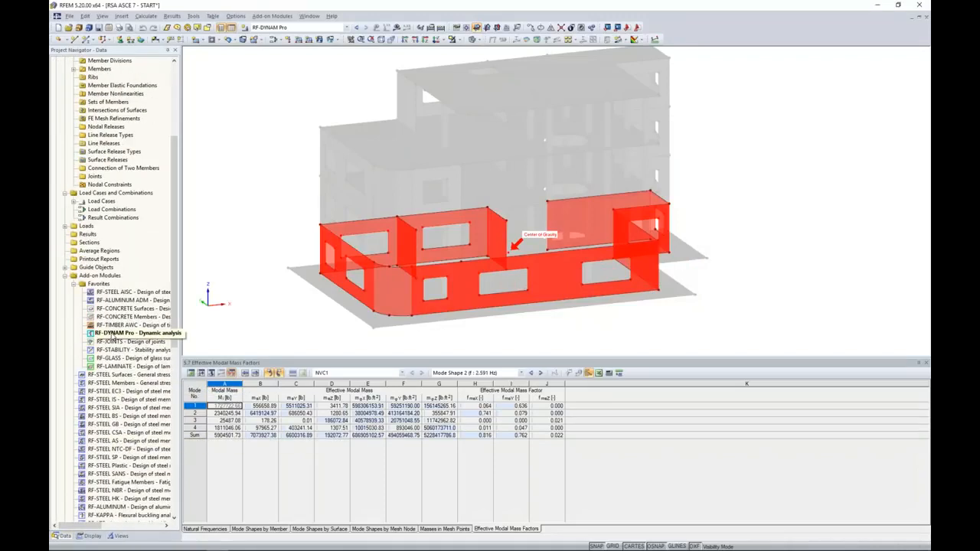
pyautogui.doubleClick(113, 334)
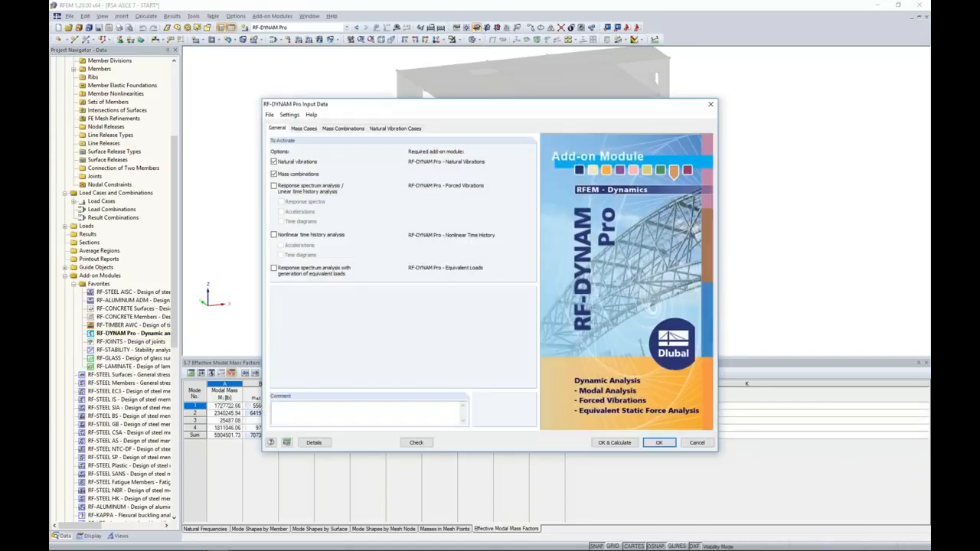
pyautogui.click(304, 128)
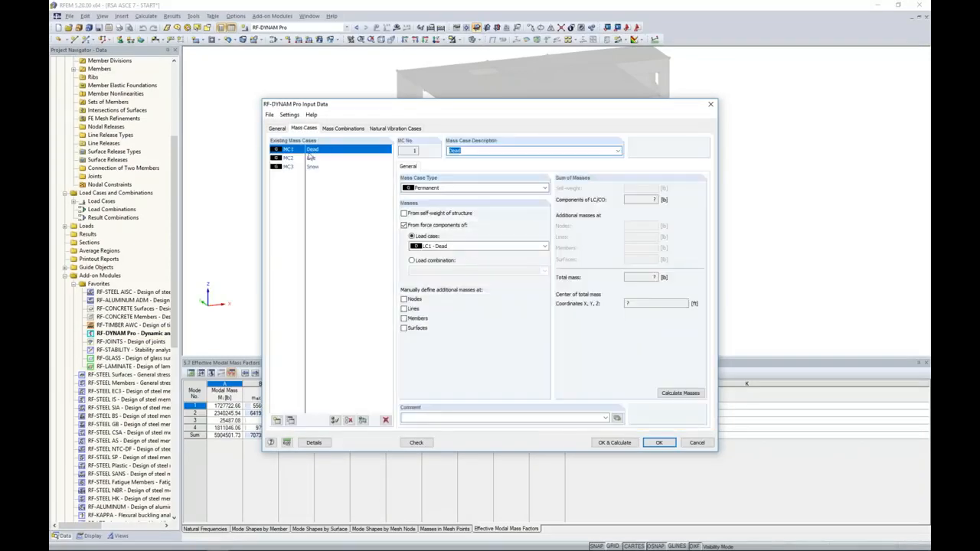
pyautogui.click(292, 422)
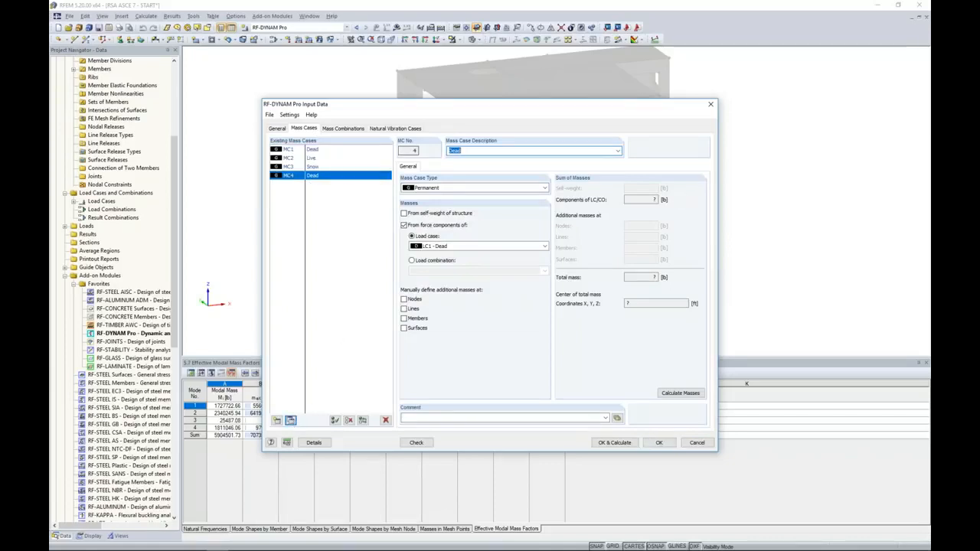
pyautogui.write('(Deacti')
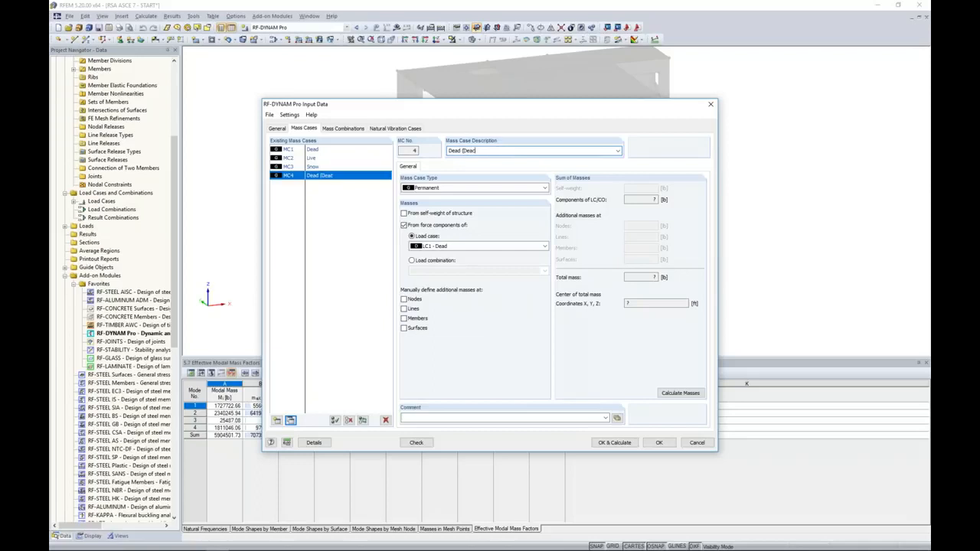
pyautogui.write('vate')
# - Turn on neglecting masses in the calculation details and list the ground-floor walls and foundation slab, surfaces 1 and 6-15
pyautogui.click(314, 443)
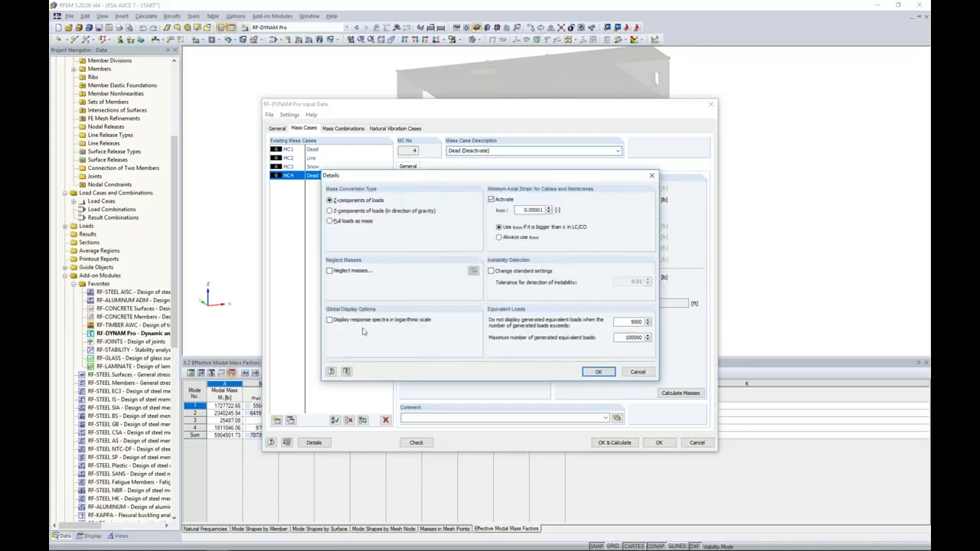
pyautogui.click(330, 272)
pyautogui.click(473, 271)
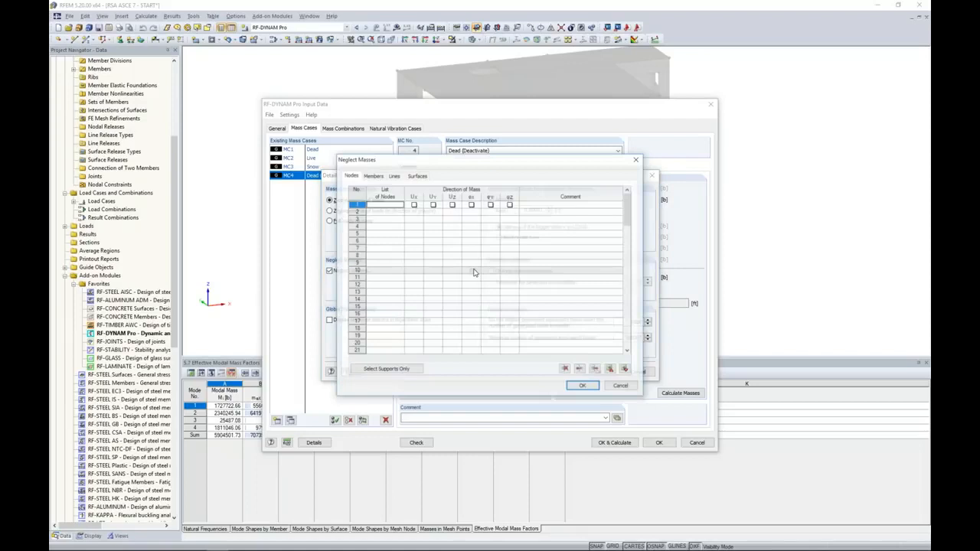
pyautogui.click(417, 176)
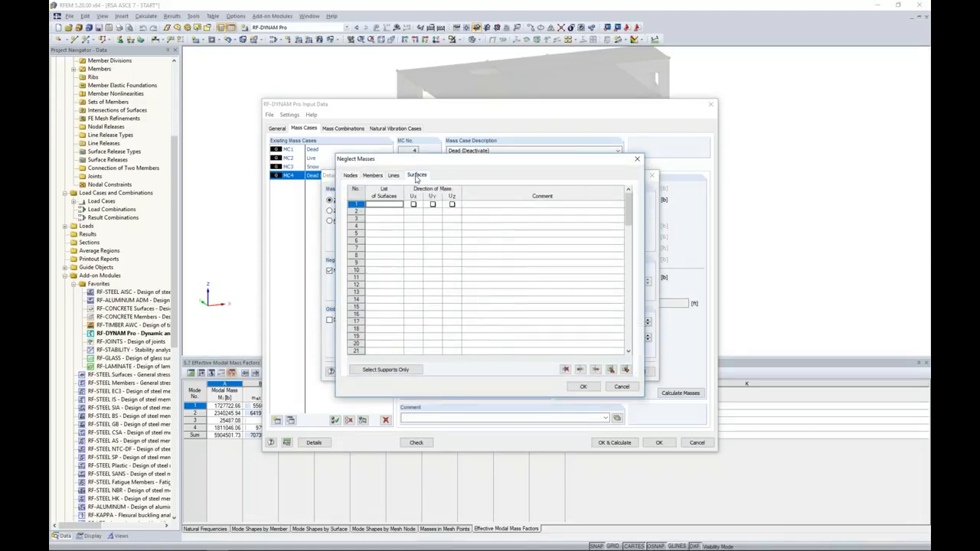
pyautogui.click(397, 204)
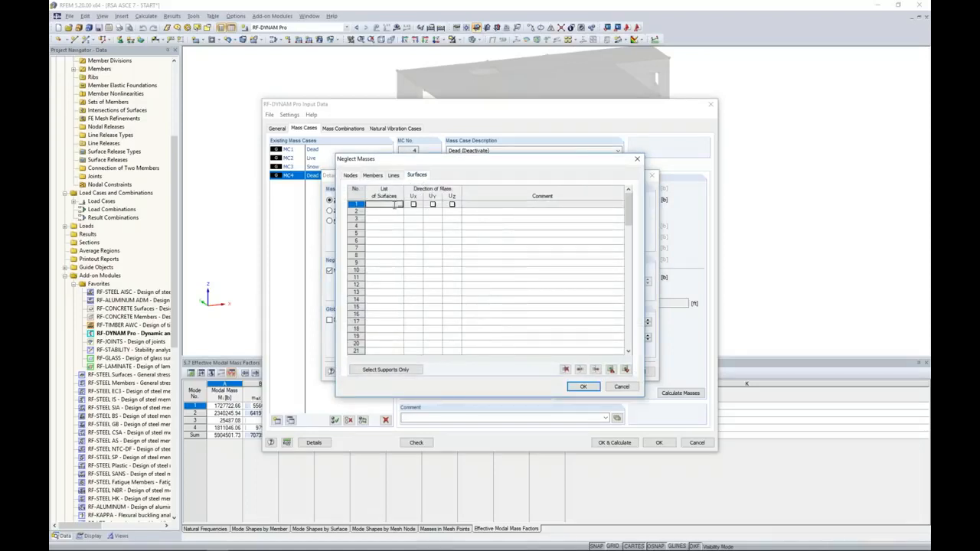
pyautogui.click(400, 204)
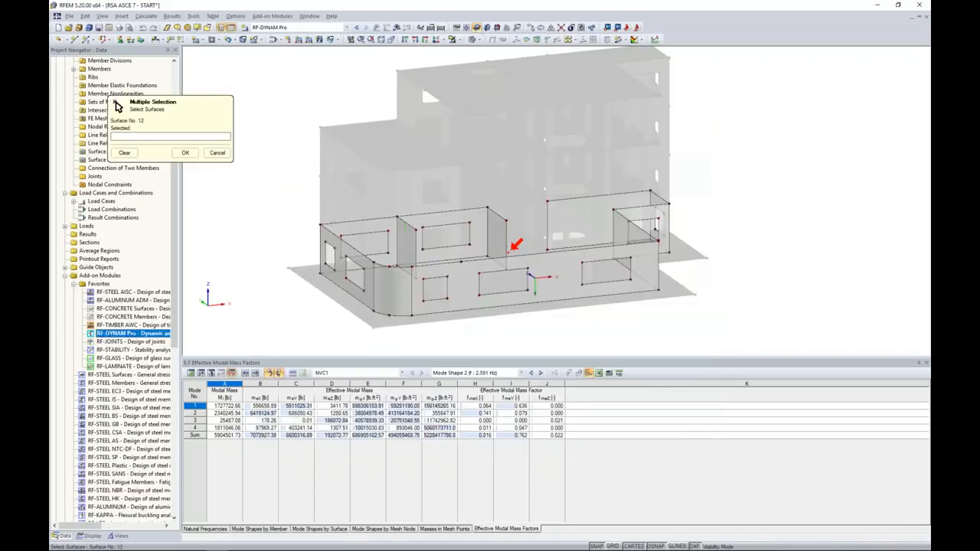
pyautogui.moveTo(727, 342); pyautogui.dragTo(288, 118)
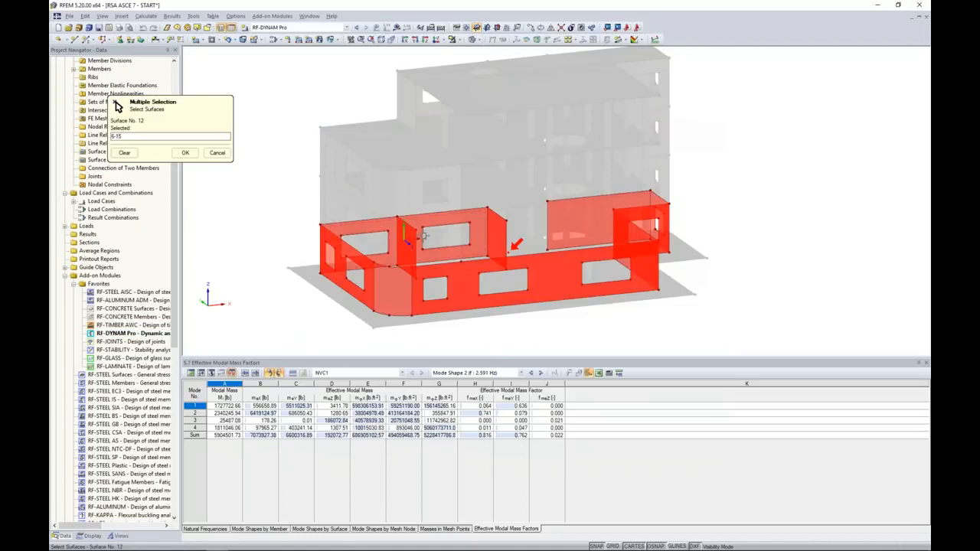
pyautogui.moveTo(182, 109); pyautogui.dragTo(276, 114)
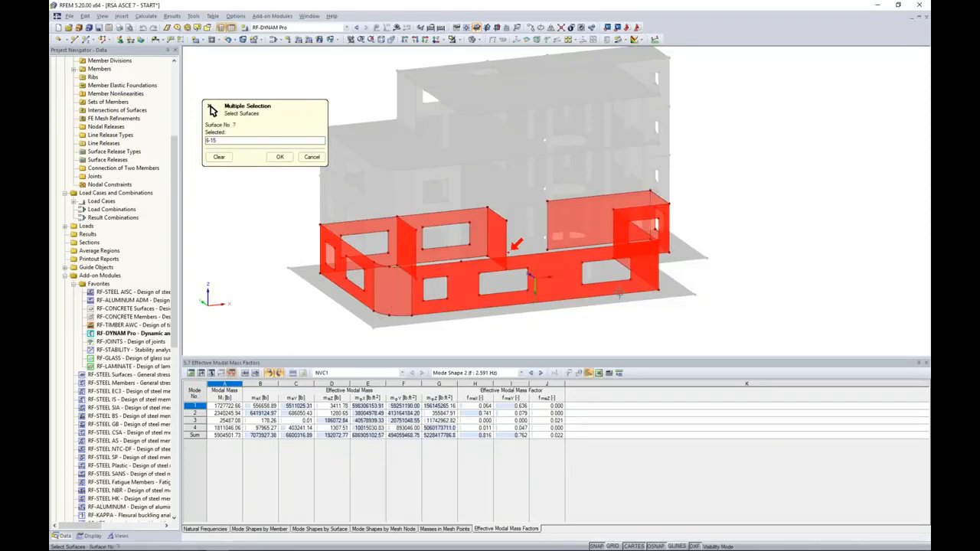
pyautogui.click(229, 141)
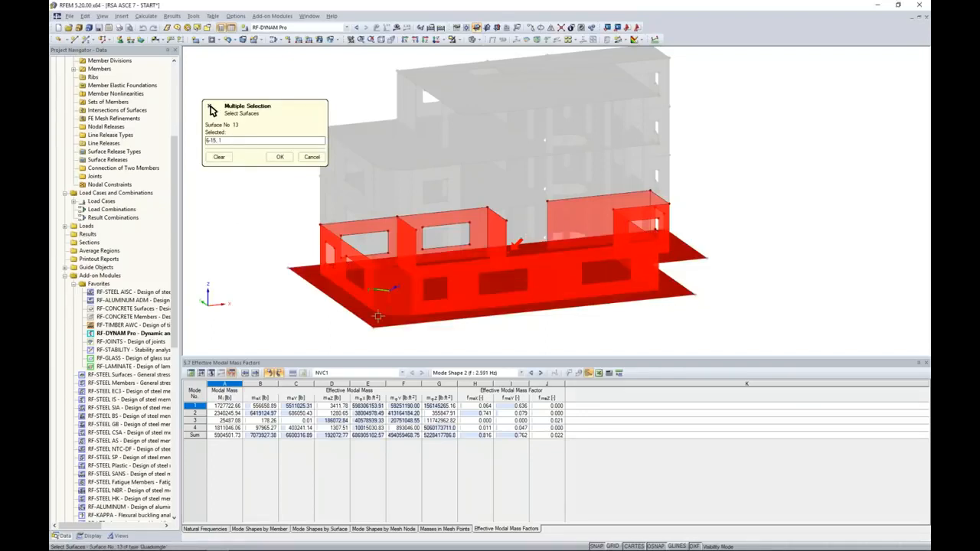
pyautogui.click(280, 156)
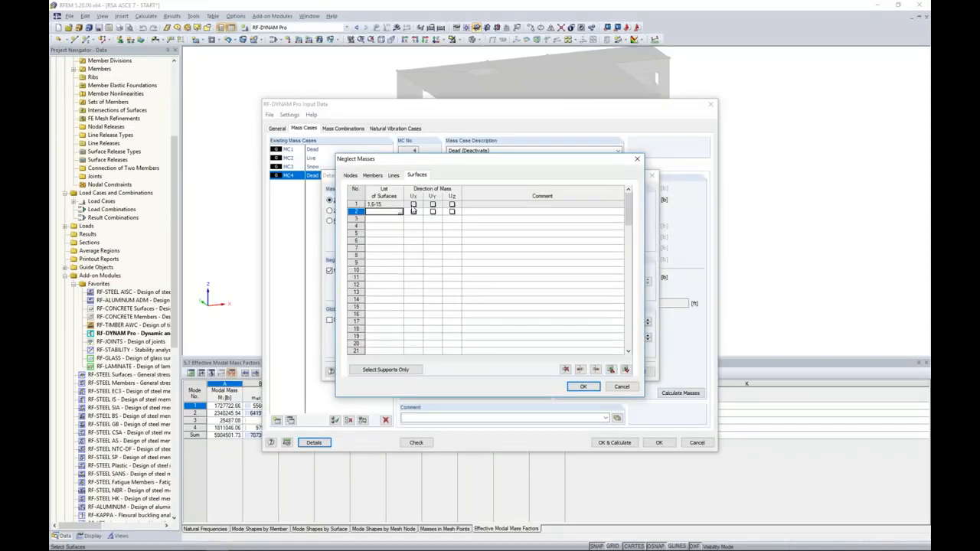
# - Neglect the mass of the listed surfaces in the X, Y and Z directions and accept the details
pyautogui.click(414, 204)
pyautogui.click(433, 205)
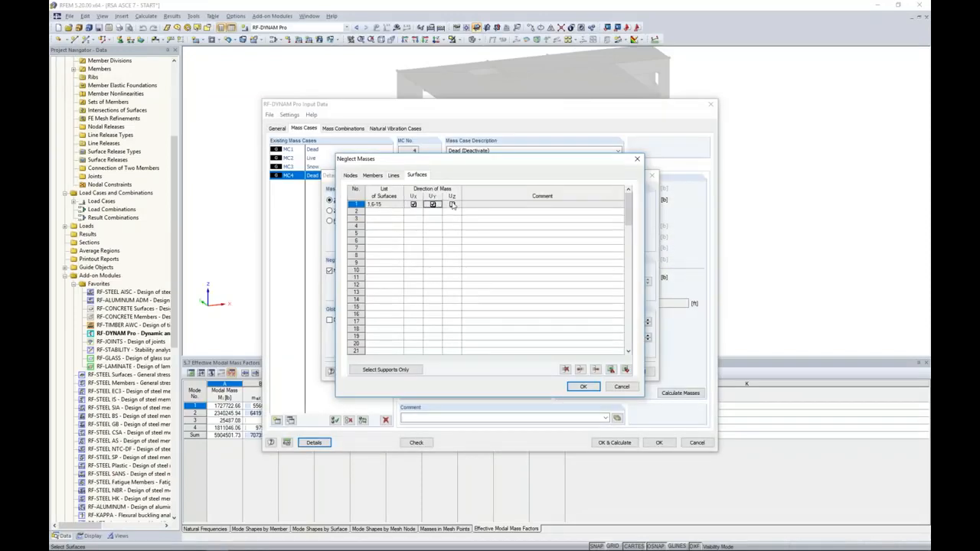
pyautogui.click(452, 204)
pyautogui.click(452, 204)
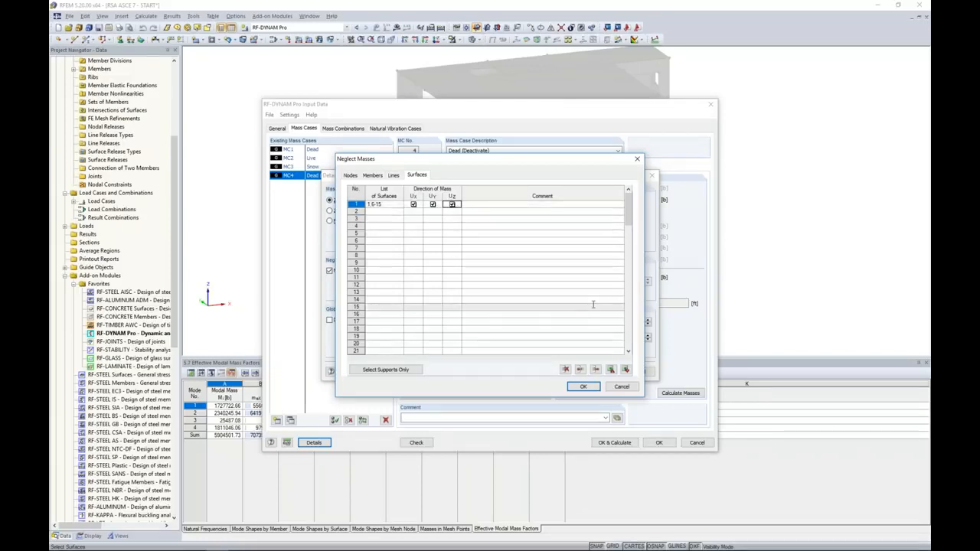
pyautogui.click(582, 386)
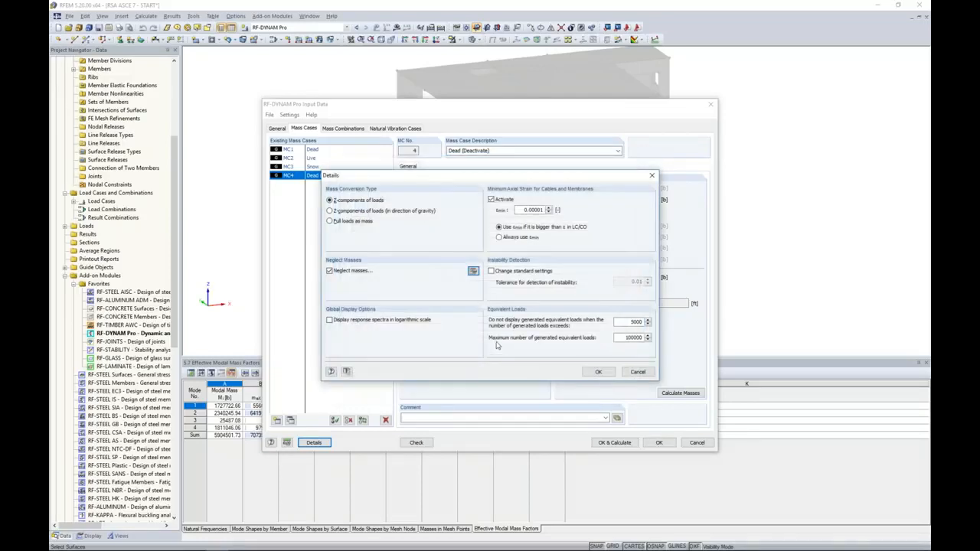
pyautogui.click(598, 371)
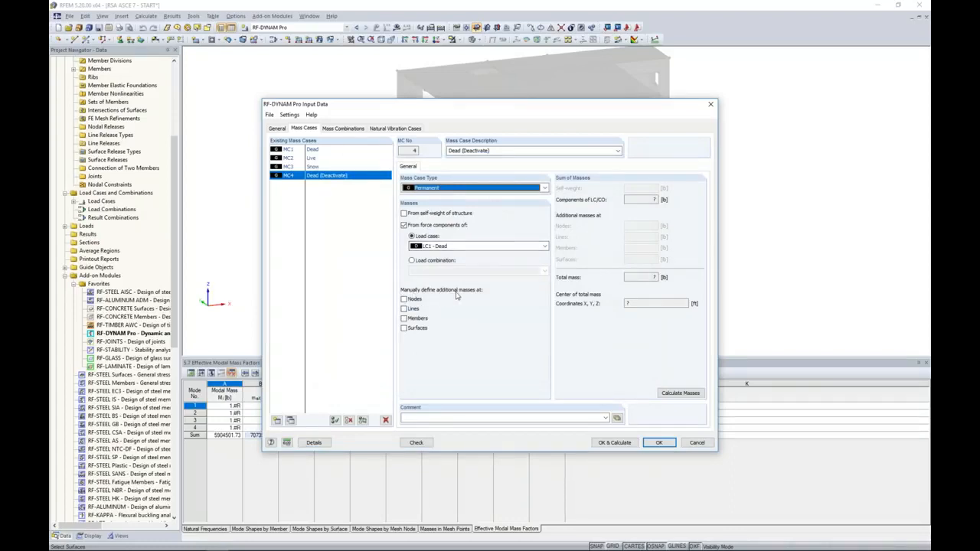
# - Add a line mass of 1215.11 lb/ft to Dead (Deactivate) along the ground-floor walls' top edges, lines 29,102,104,105,107,108,181,185,245
pyautogui.click(407, 309)
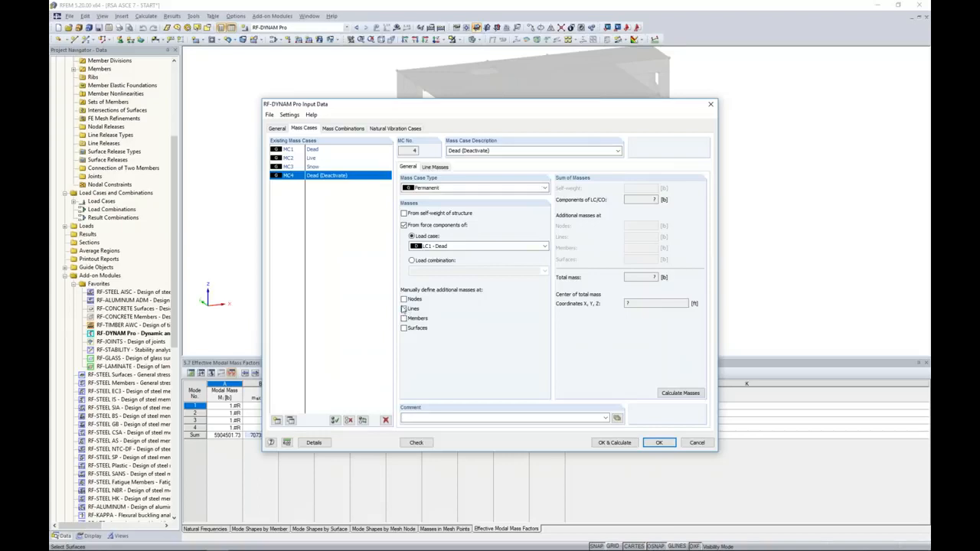
pyautogui.click(436, 168)
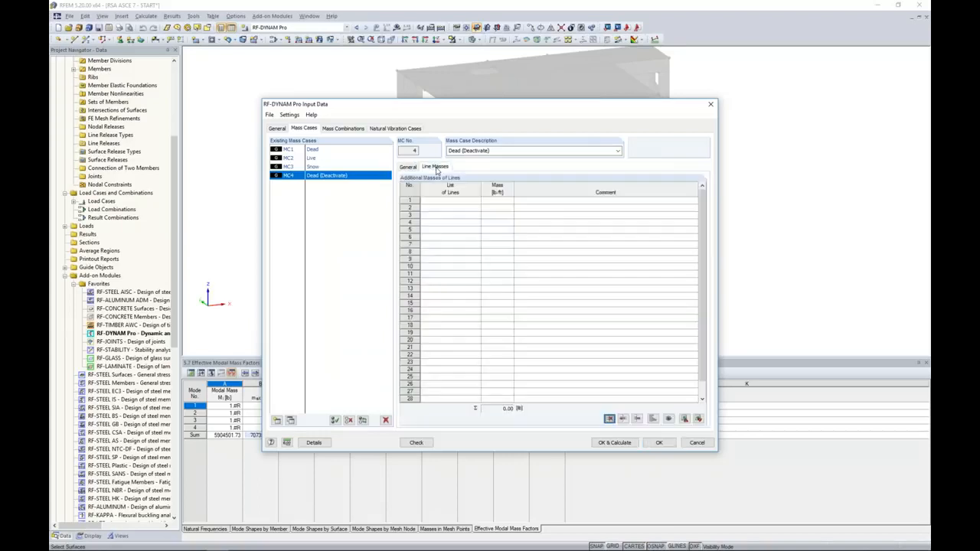
pyautogui.click(436, 201)
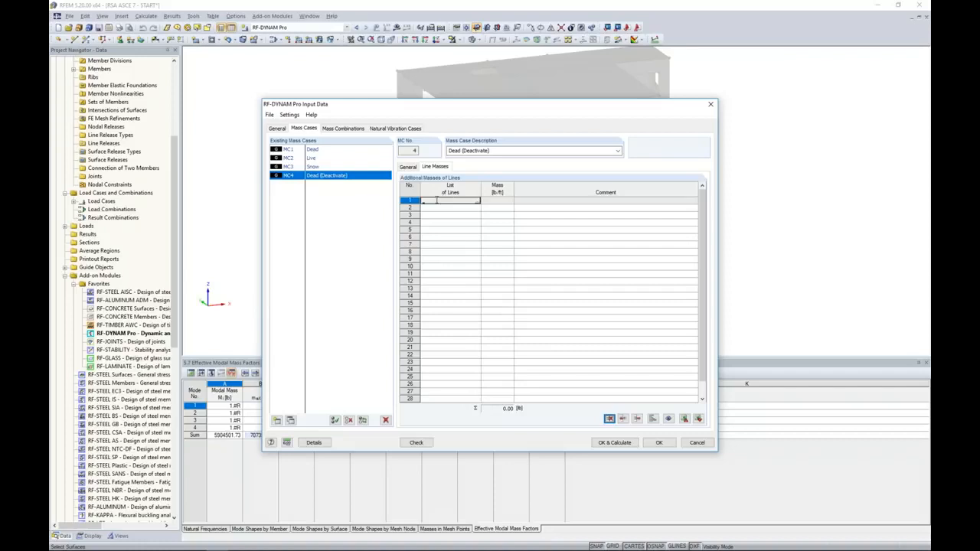
pyautogui.click(477, 202)
pyautogui.moveTo(619, 328); pyautogui.dragTo(542, 270, button='middle')
pyautogui.moveTo(317, 218); pyautogui.dragTo(716, 246)
pyautogui.keyDown('ctrl'); pyautogui.moveTo(529, 276); pyautogui.dragTo(549, 331, button='middle'); pyautogui.keyUp('ctrl')
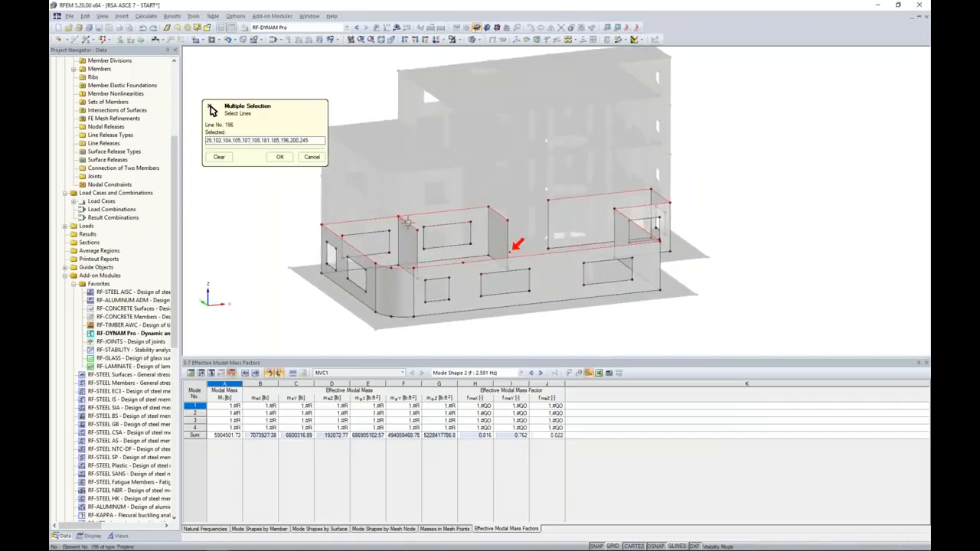
pyautogui.click(407, 223)
pyautogui.click(500, 213)
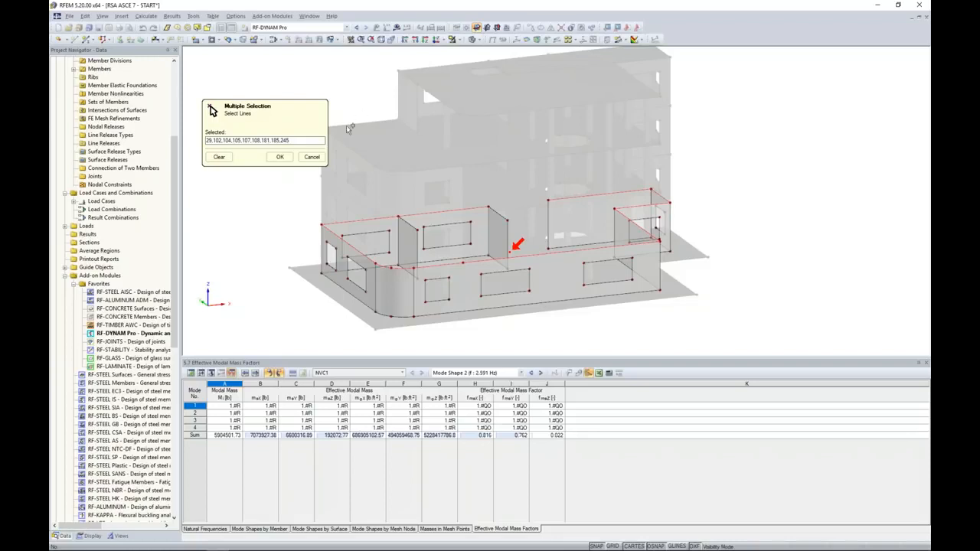
pyautogui.click(279, 156)
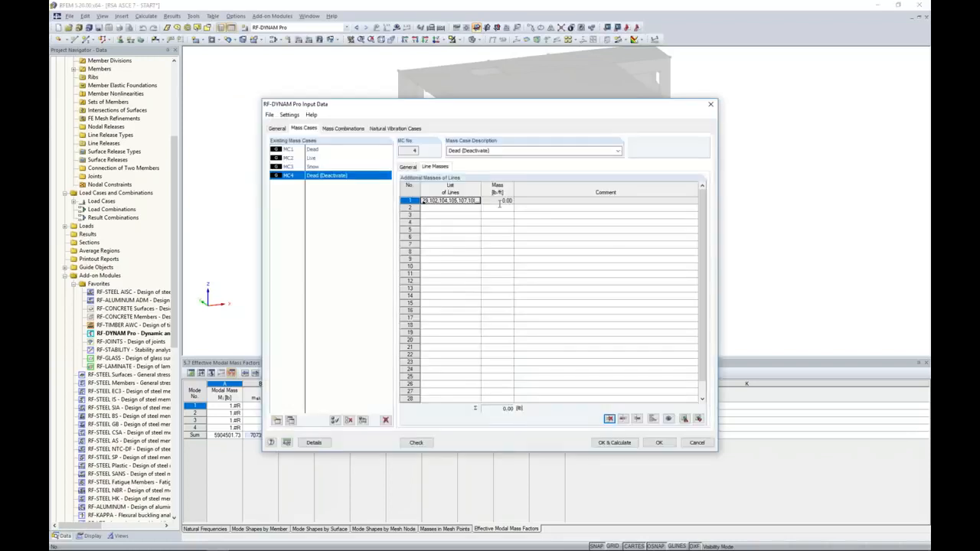
pyautogui.click(495, 200)
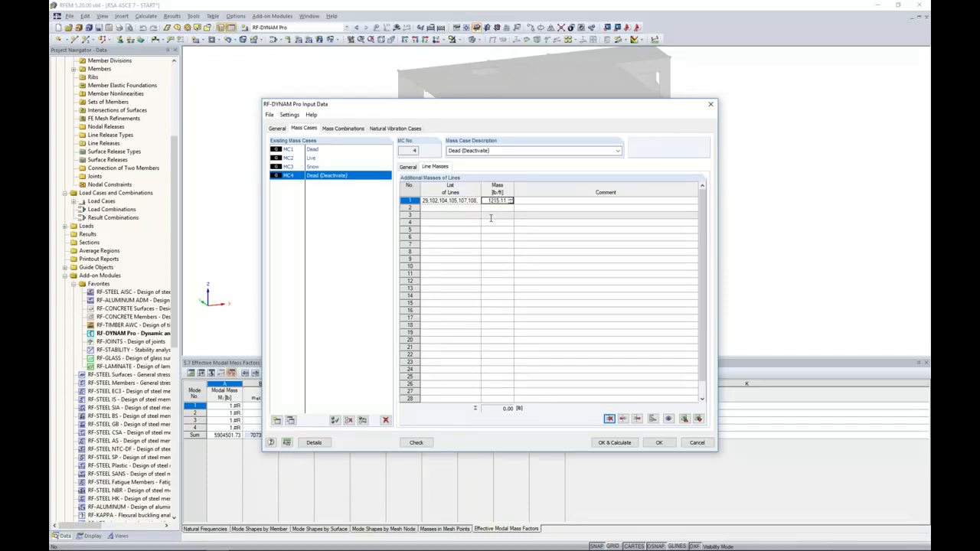
pyautogui.click(466, 200)
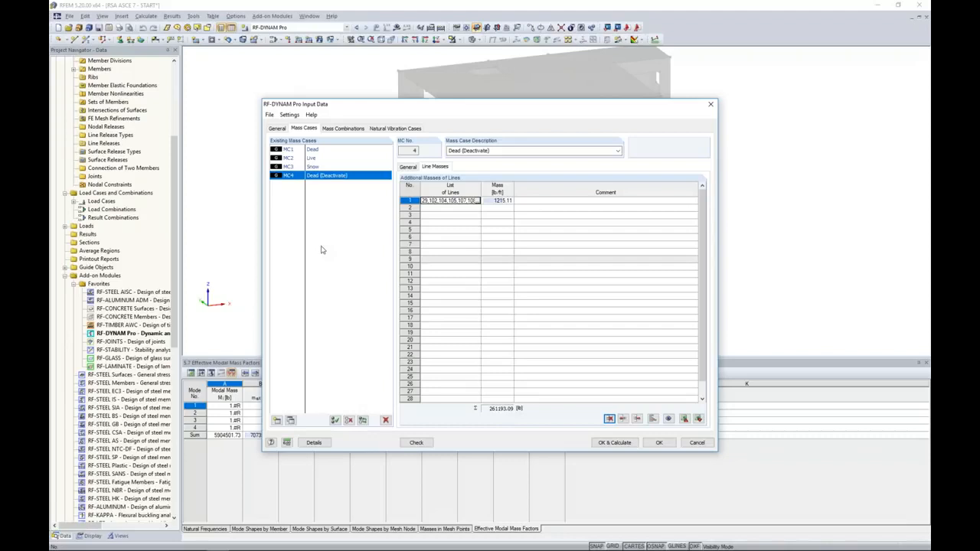
# - Copy mass combination MCO1 and name the copy D (Deactivate) + 0.2S
pyautogui.click(342, 130)
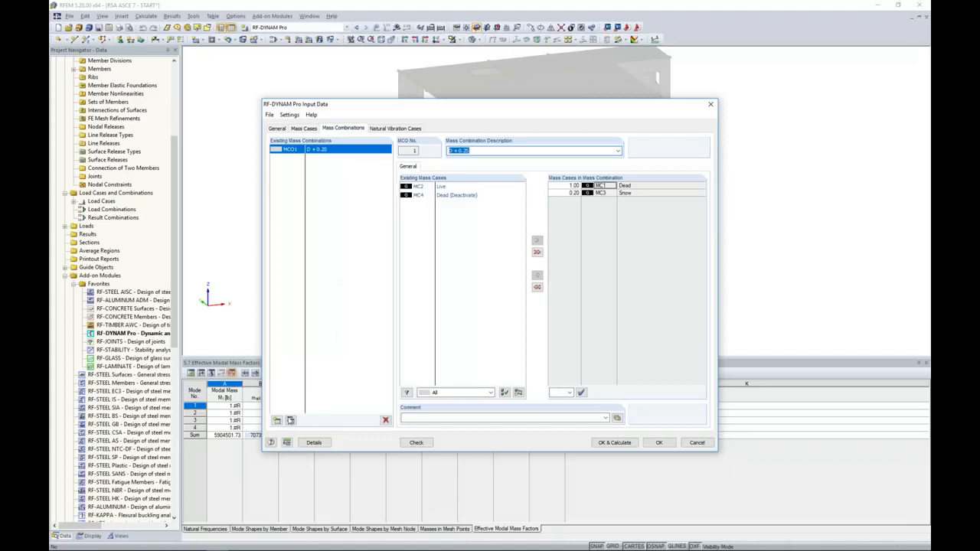
pyautogui.click(290, 422)
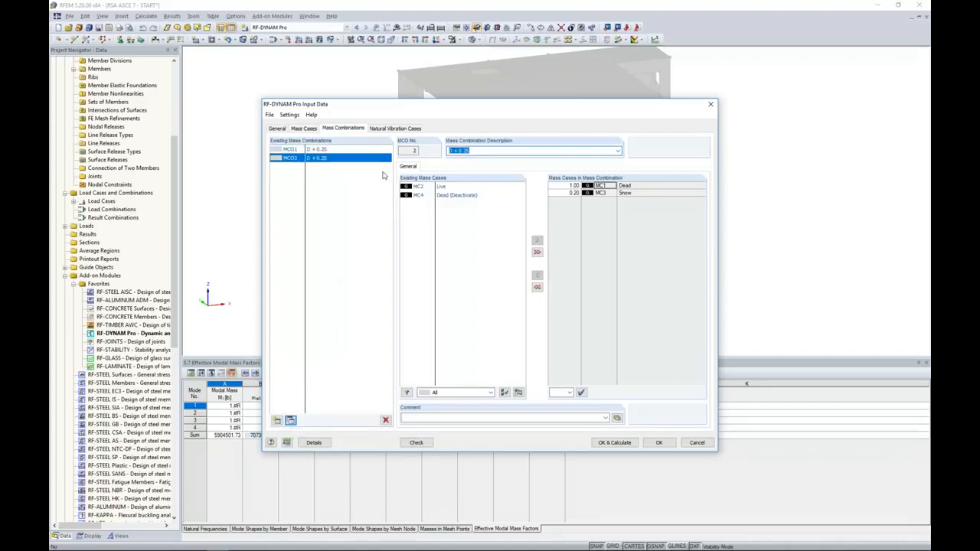
pyautogui.click(451, 151)
pyautogui.write('(Dead)')
pyautogui.write('tivate)')
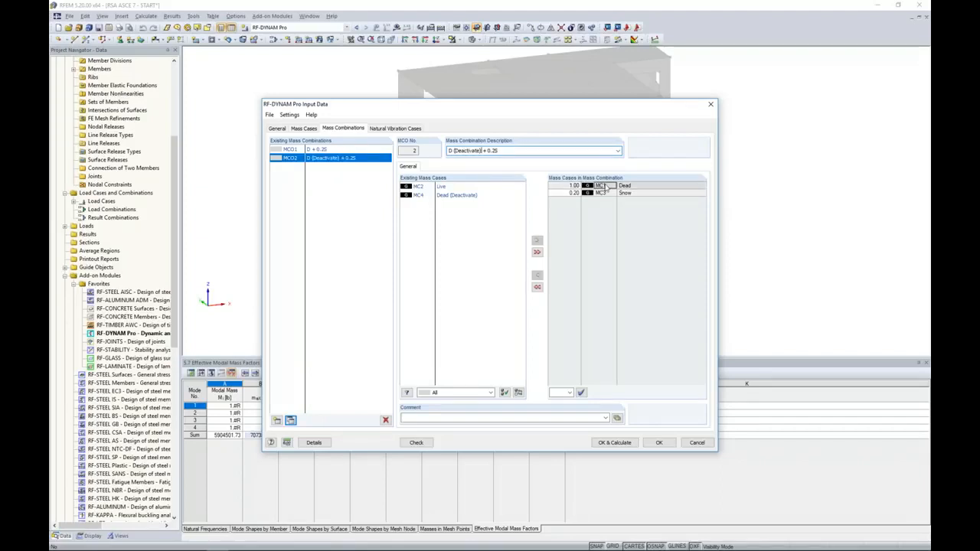
# - Replace the Dead mass case with Dead (Deactivate) in the copied mass combination
pyautogui.doubleClick(625, 189)
pyautogui.click(474, 205)
pyautogui.doubleClick(473, 204)
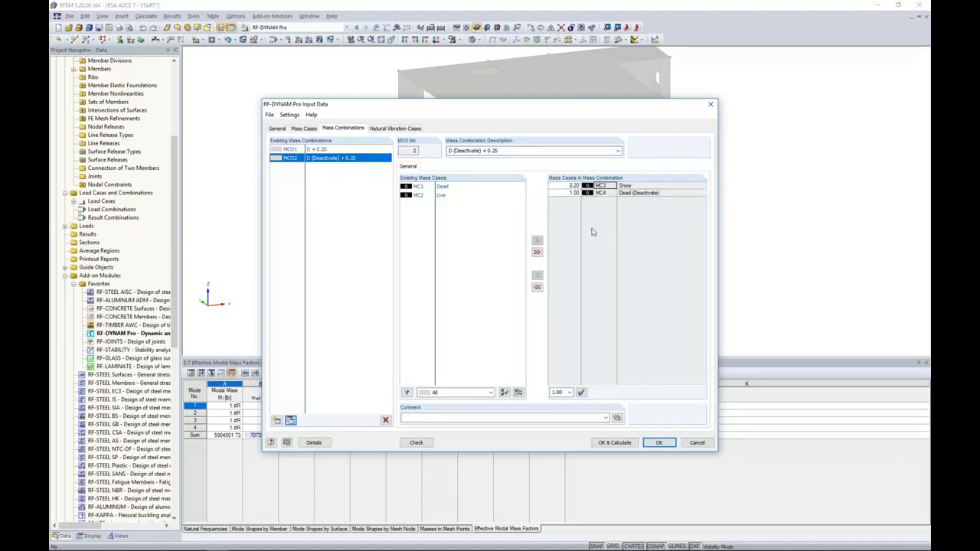
# - Set the number of lowest eigenvalues to calculate for natural vibration case NVC1 to 10
pyautogui.click(406, 129)
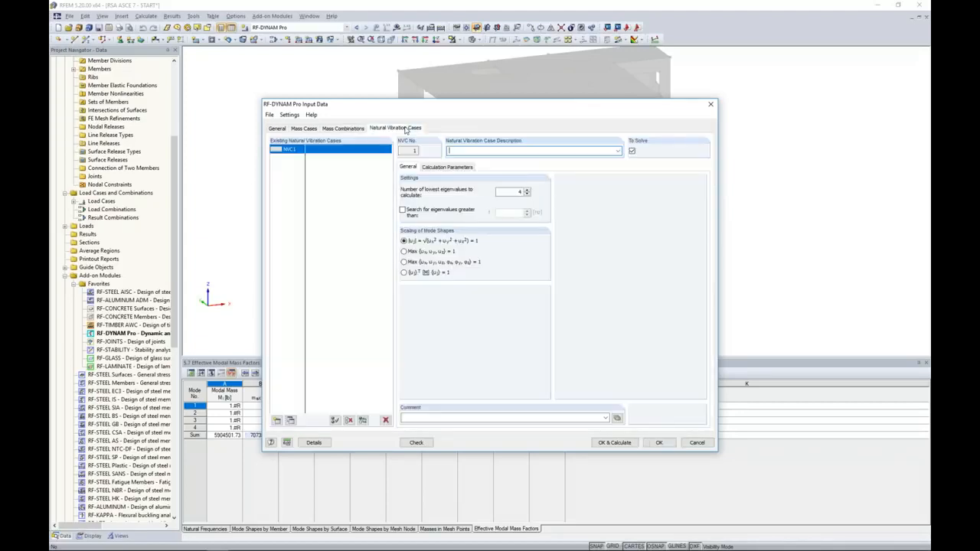
pyautogui.doubleClick(518, 191)
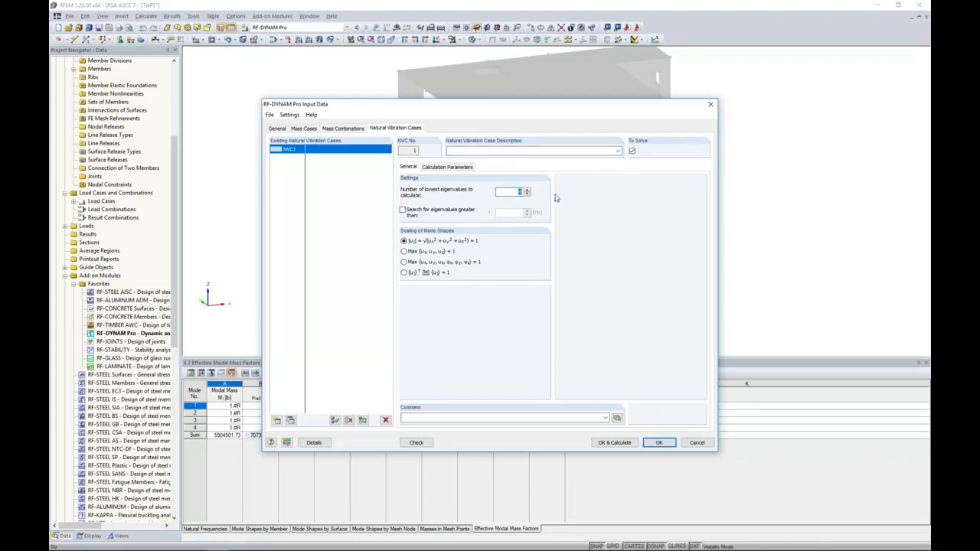
pyautogui.write('10')
# - Assign mass combination MCO2 - D (Deactivate) + 0.2S to NVC1 and run the calculation
pyautogui.click(445, 168)
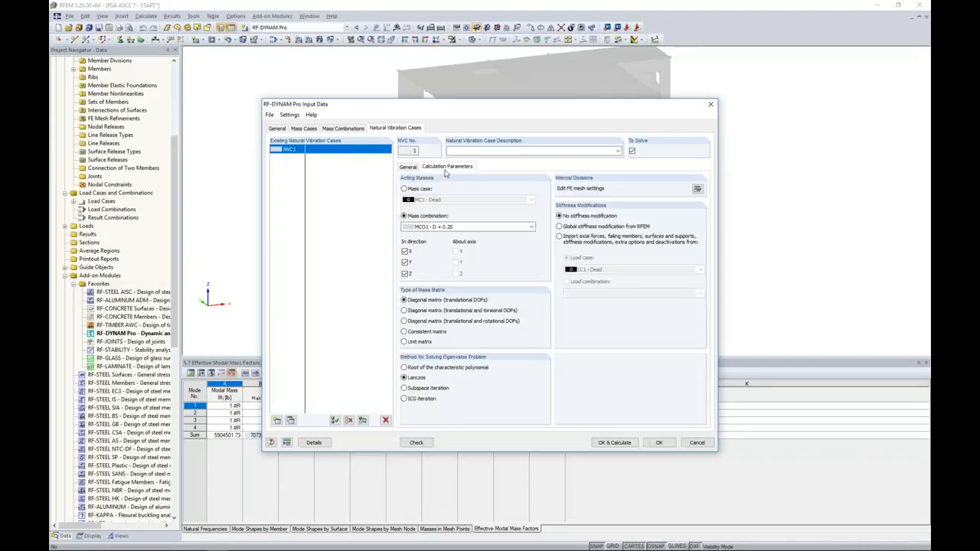
pyautogui.click(450, 227)
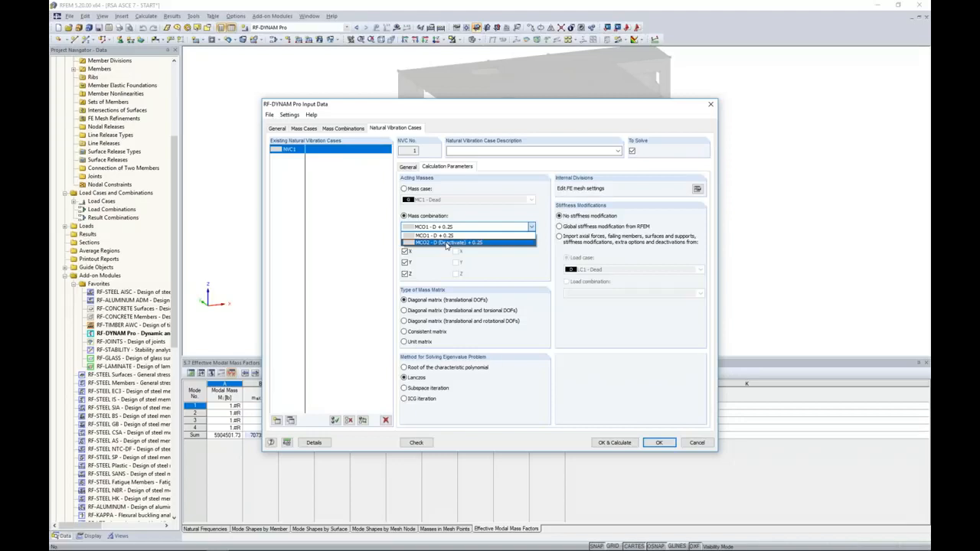
pyautogui.click(447, 243)
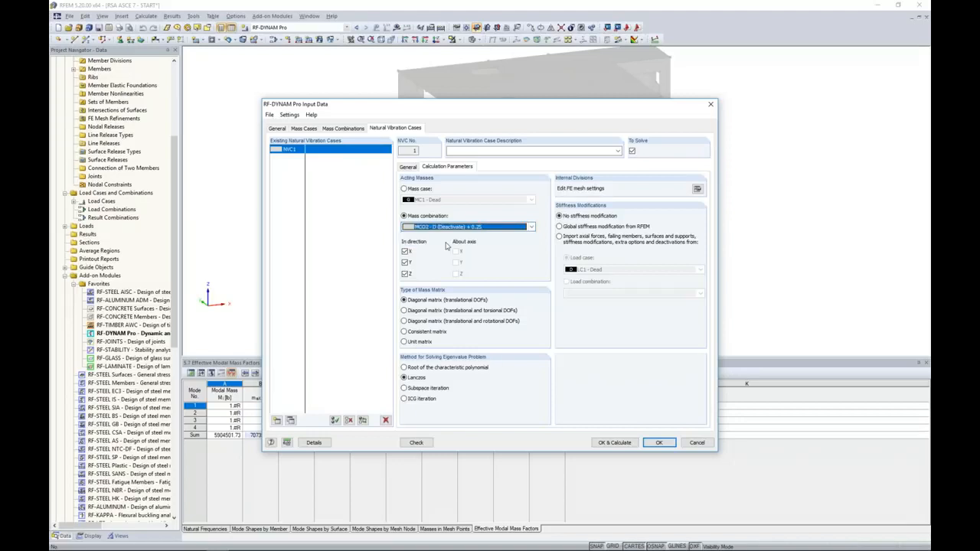
pyautogui.click(606, 442)
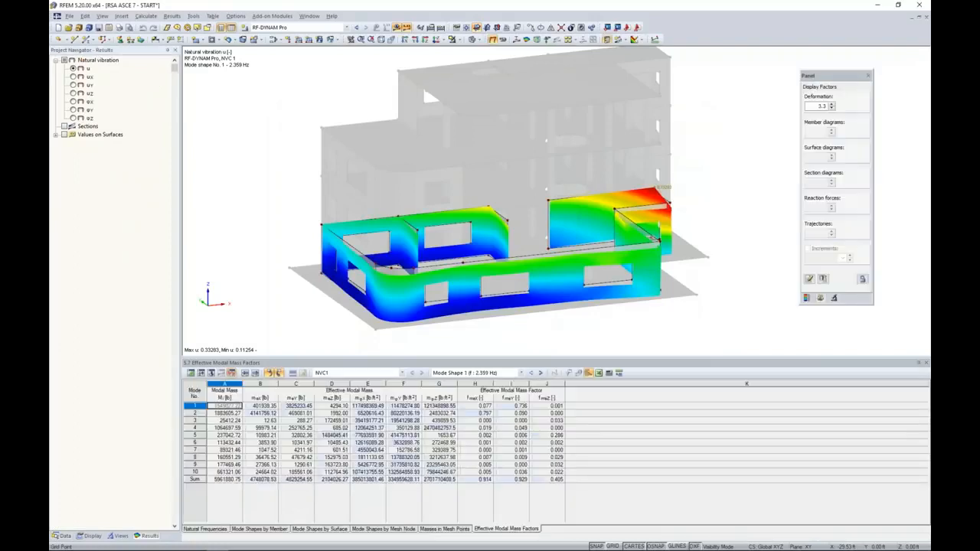
# - Show the whole building again and examine the mode shapes up to mode 4 with the effective modal mass factors
pyautogui.click(460, 40)
pyautogui.click(472, 116)
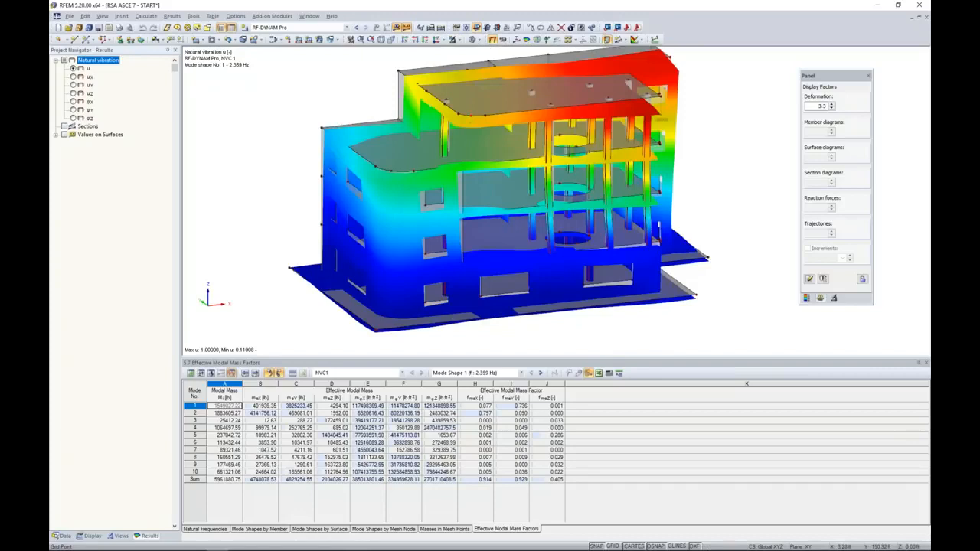
pyautogui.click(540, 374)
pyautogui.click(521, 373)
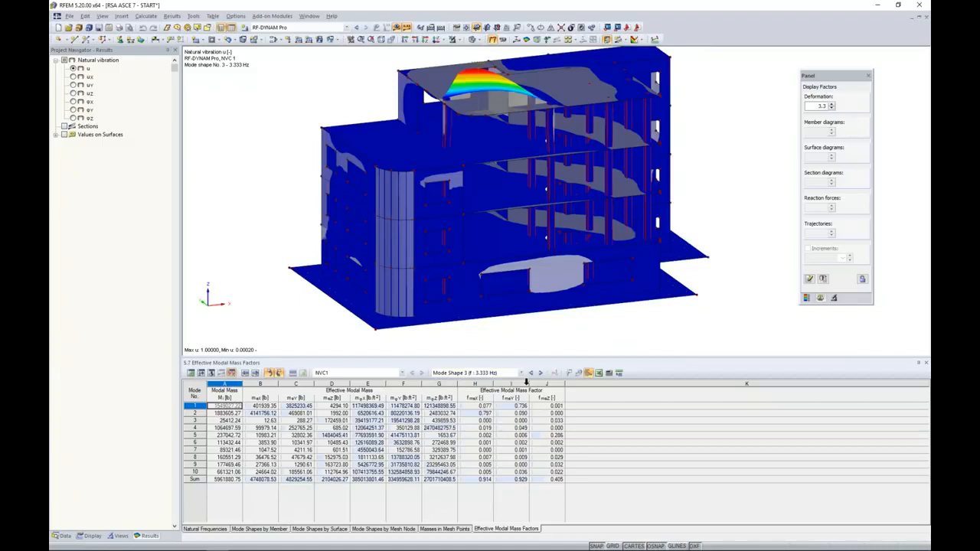
pyautogui.click(541, 373)
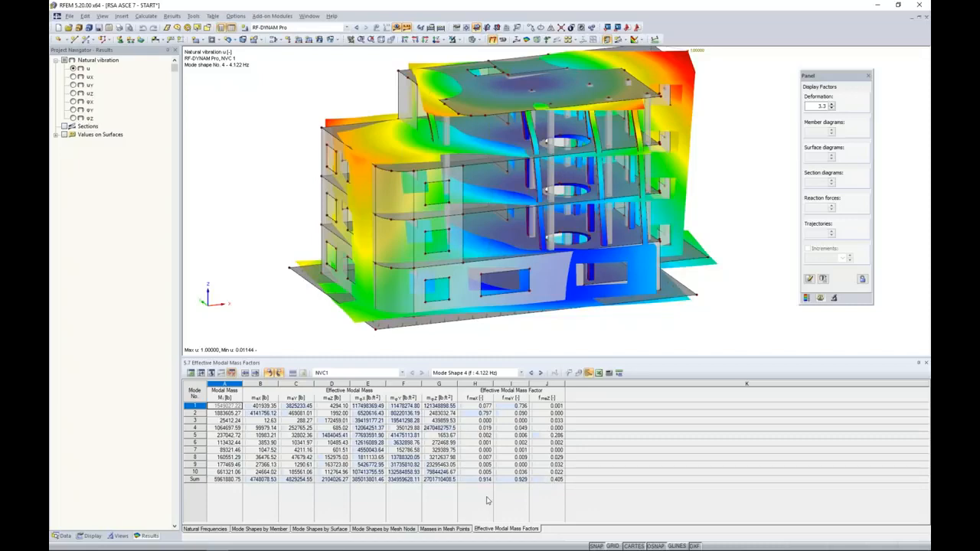
pyautogui.click(511, 405)
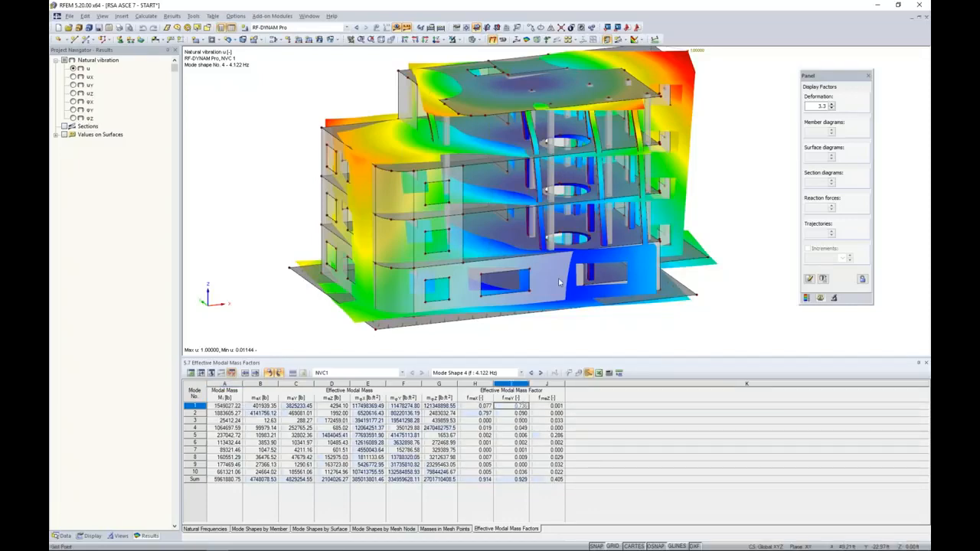
# - Examine the deformed building for mode shapes 1, 2 and 3 against their effective modal mass factors
pyautogui.click(460, 373)
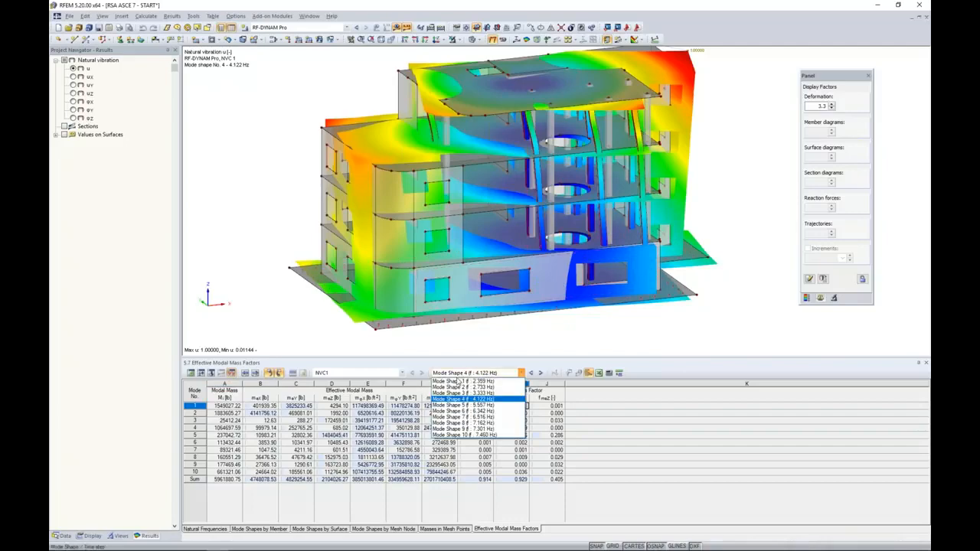
pyautogui.click(463, 382)
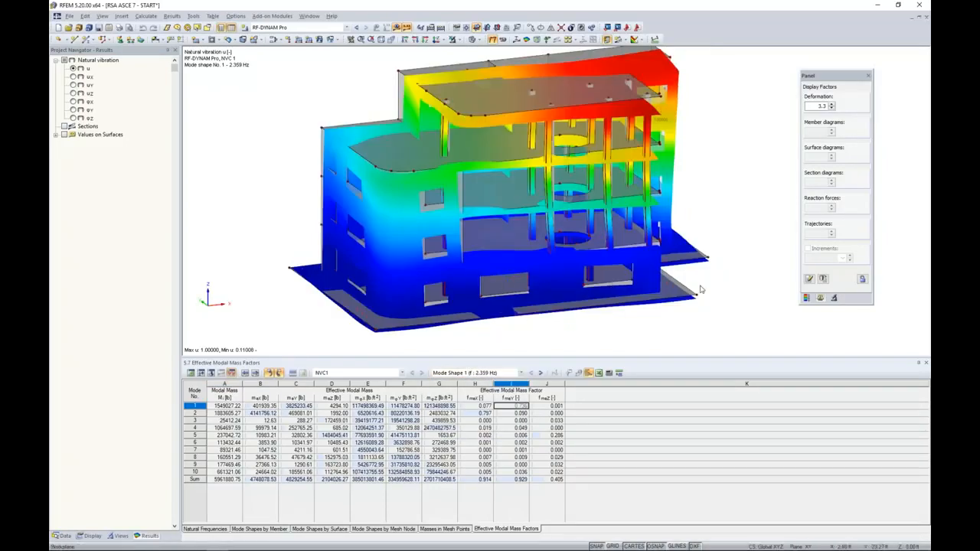
pyautogui.keyDown('ctrl'); pyautogui.moveTo(585, 288); pyautogui.dragTo(334, 259, button='middle'); pyautogui.keyUp('ctrl')
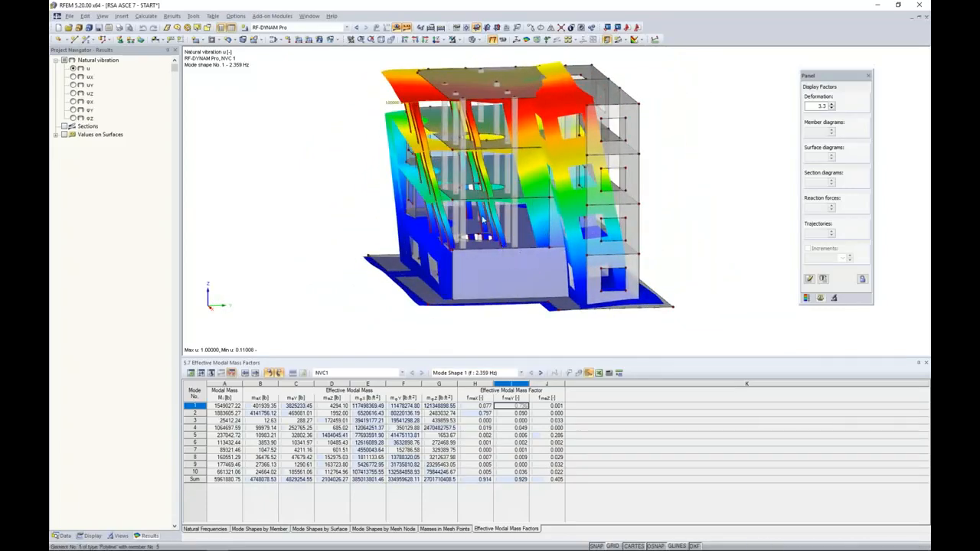
pyautogui.keyDown('ctrl'); pyautogui.moveTo(314, 266); pyautogui.dragTo(475, 261, button='middle'); pyautogui.keyUp('ctrl')
pyautogui.click(518, 413)
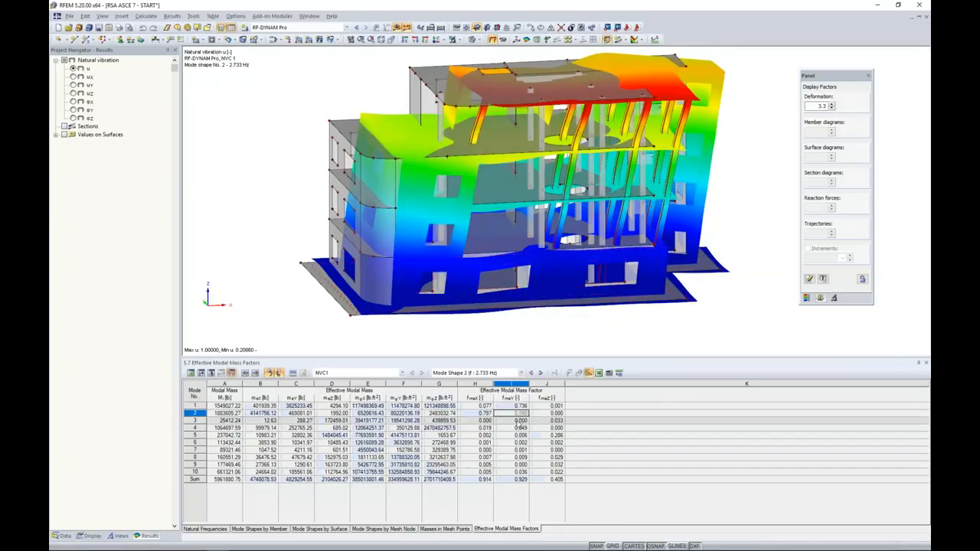
pyautogui.click(519, 421)
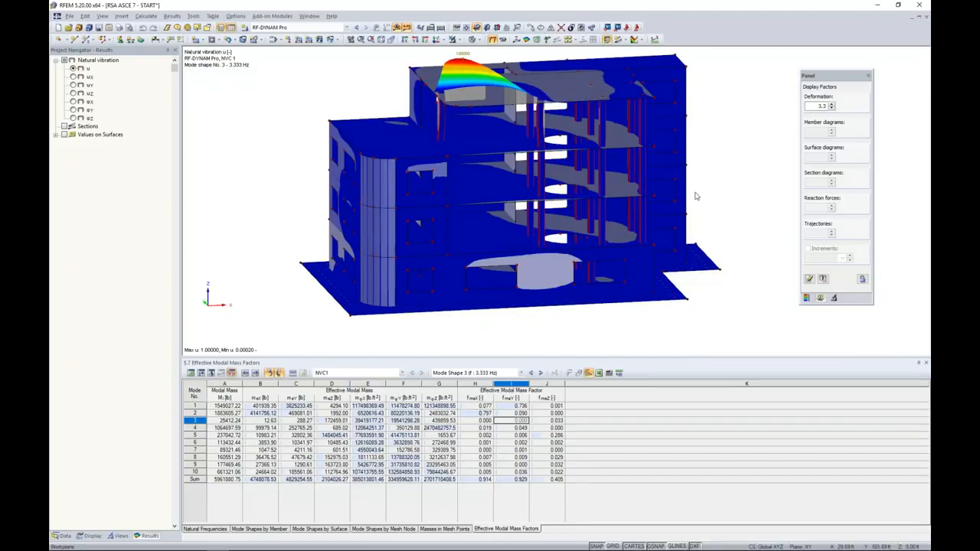
pyautogui.keyDown('ctrl'); pyautogui.moveTo(698, 196); pyautogui.dragTo(722, 204, button='middle'); pyautogui.keyUp('ctrl')
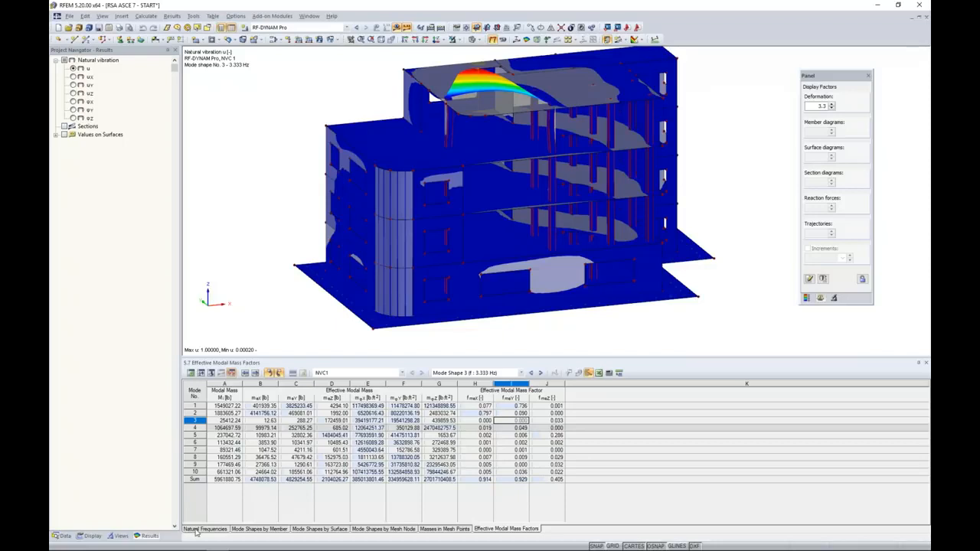
# - Review the natural frequencies table for NVC1 and display mode shape 1 on the model
pyautogui.click(200, 529)
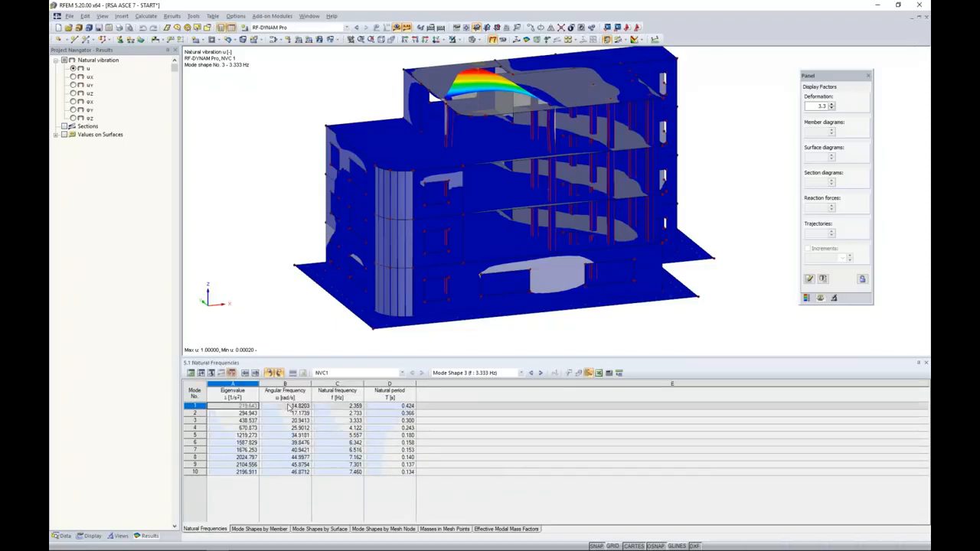
pyautogui.click(330, 407)
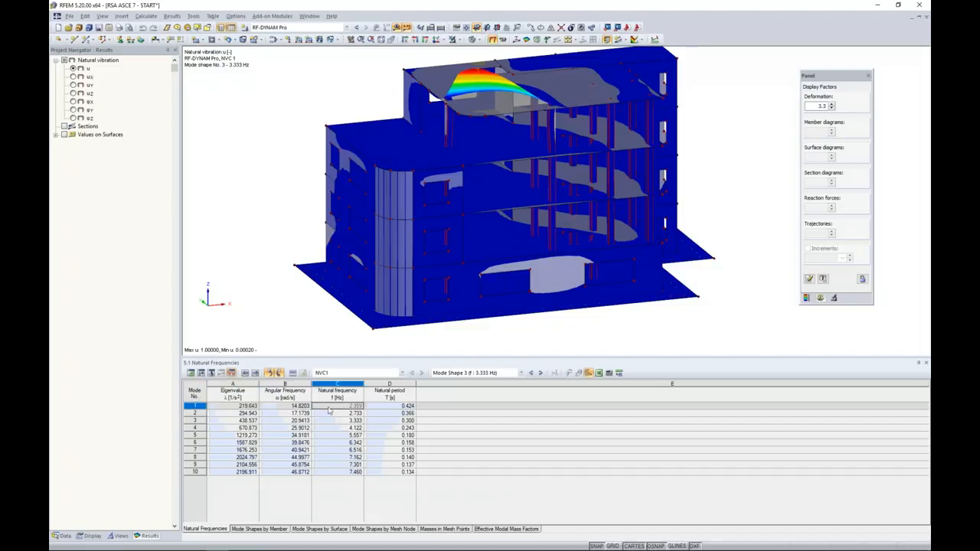
pyautogui.click(446, 375)
pyautogui.click(448, 383)
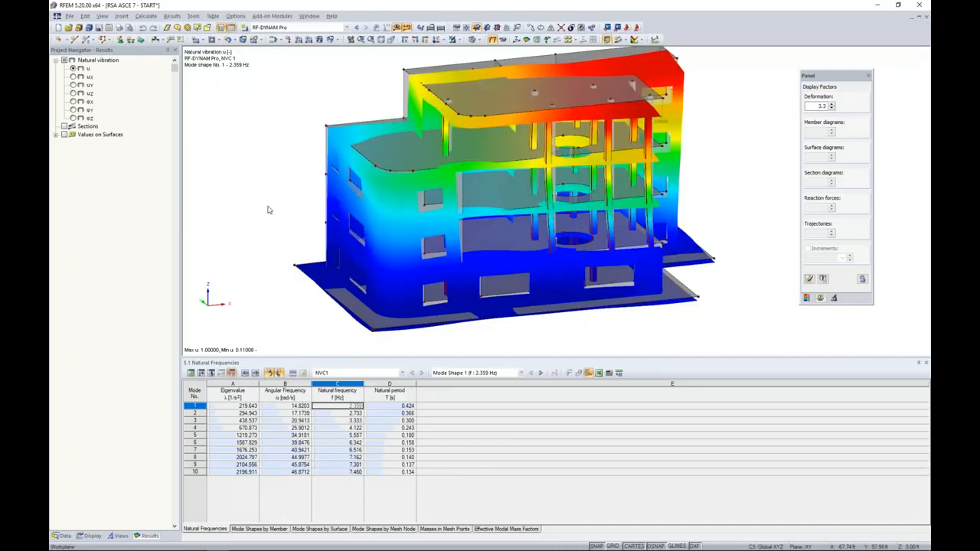
# - Reopen the RF-DYNAM Pro input data and activate response spectrum analysis with generation of equivalent loads
pyautogui.click(63, 536)
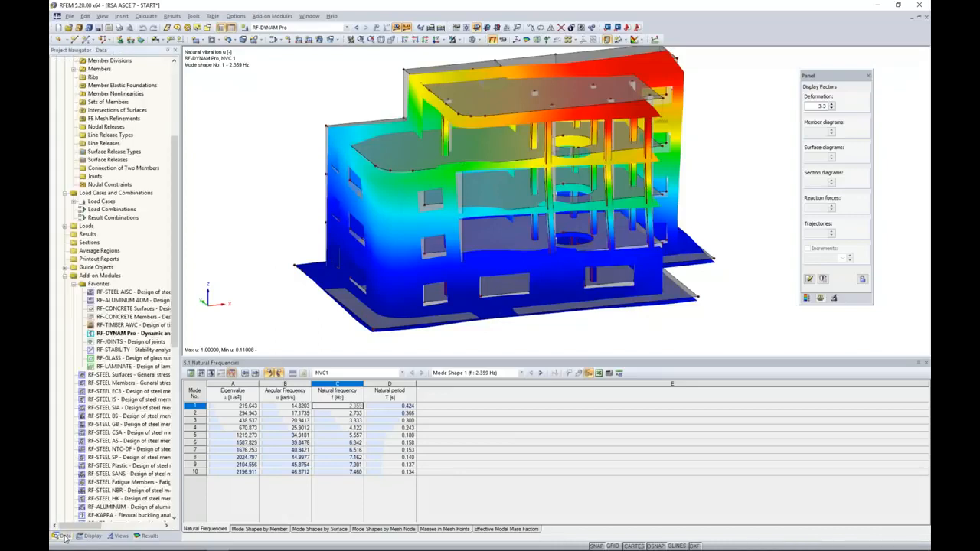
pyautogui.doubleClick(120, 334)
pyautogui.click(274, 269)
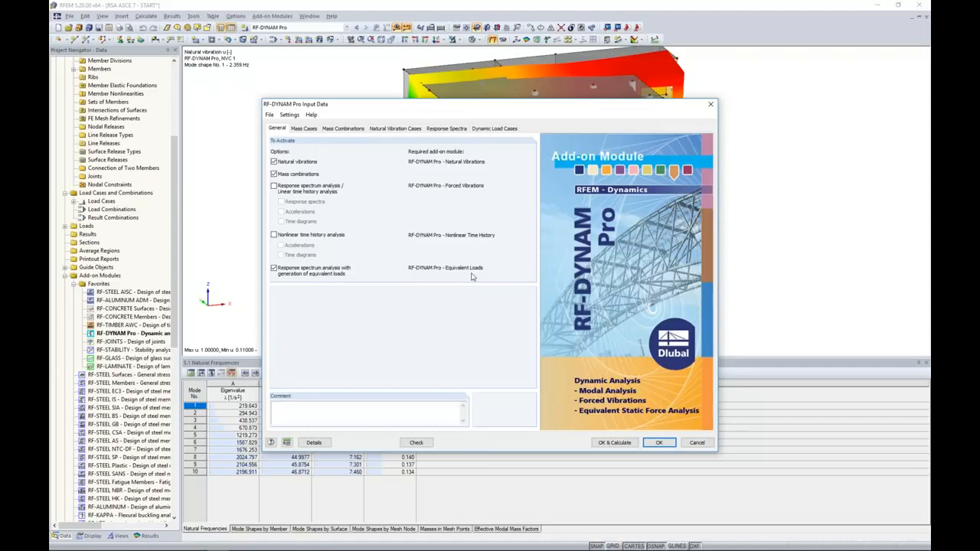
# - Define response spectrum RS1 according to the IBC 2018 - ASCE/SEI 7-16 standard
pyautogui.click(383, 130)
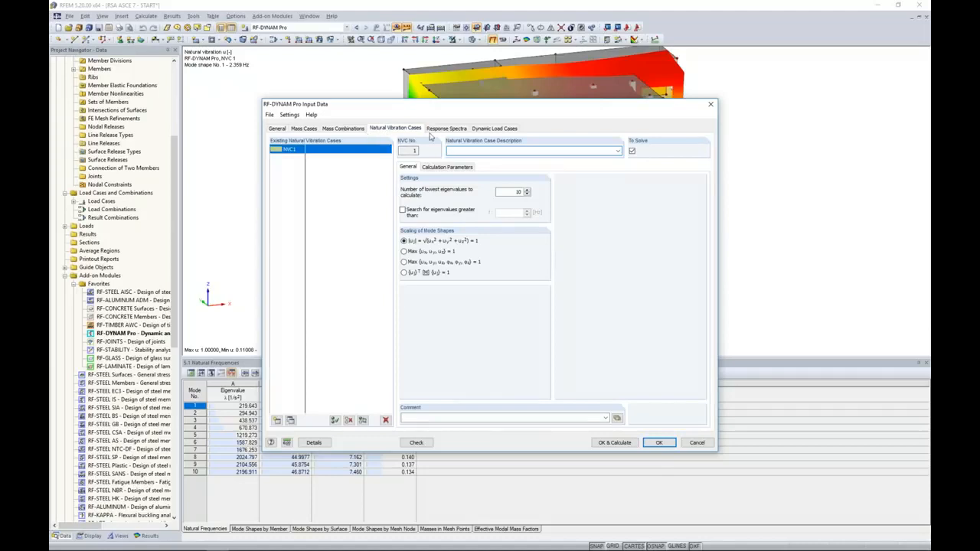
pyautogui.click(458, 130)
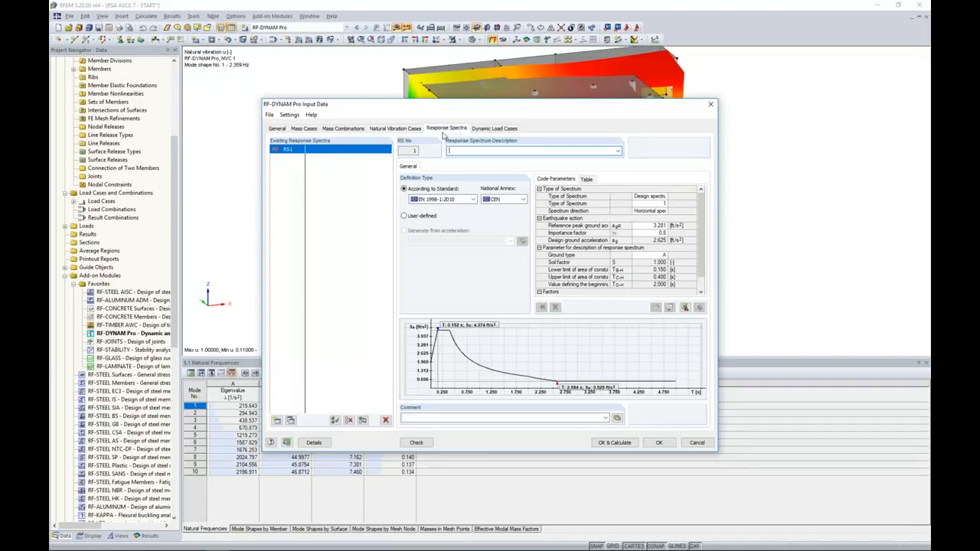
pyautogui.click(444, 201)
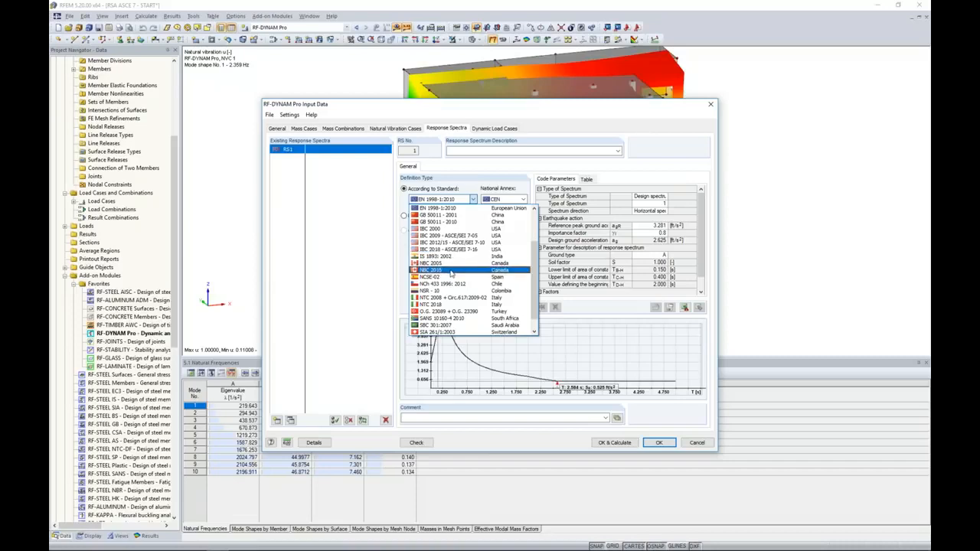
pyautogui.moveTo(537, 283)
pyautogui.mouseDown()
pyautogui.moveTo(537, 256)
pyautogui.moveTo(541, 289)
pyautogui.mouseUp()
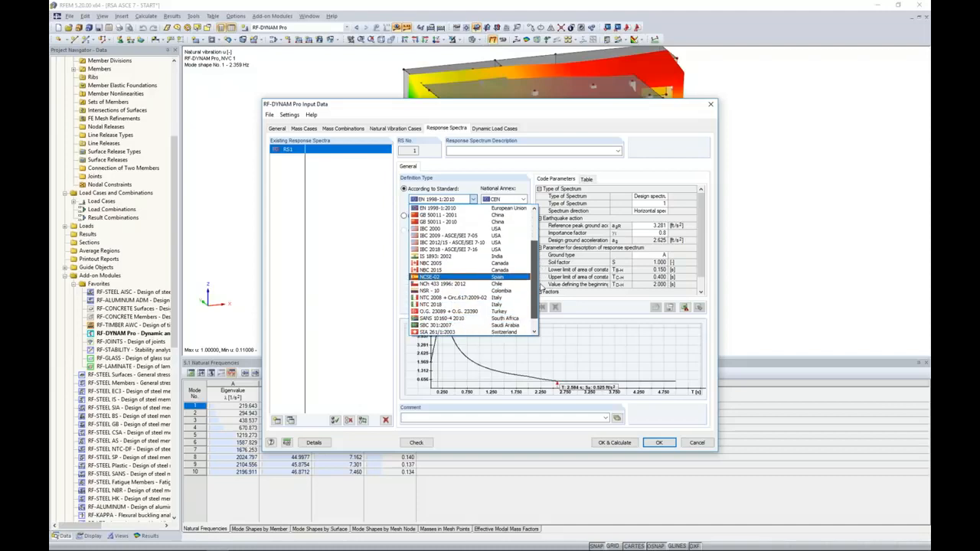
pyautogui.click(481, 249)
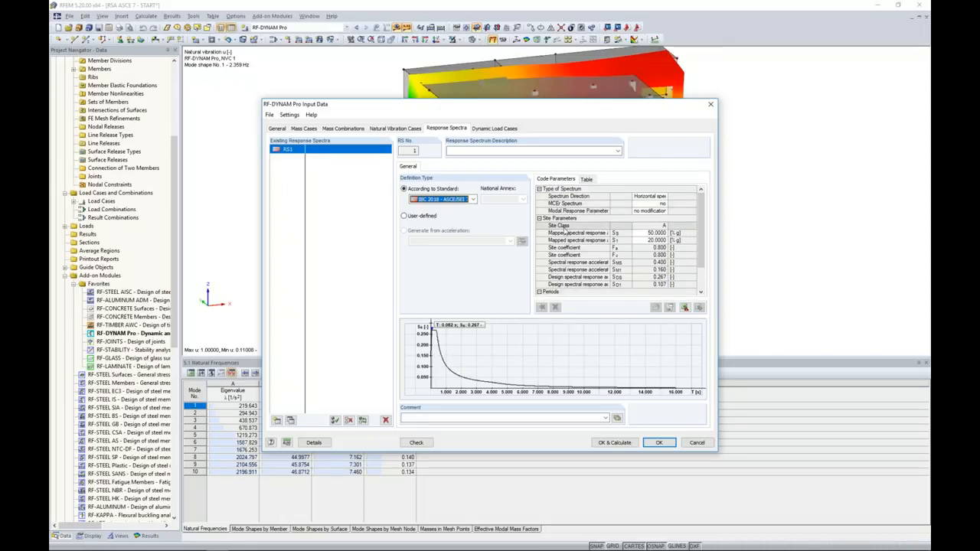
# - Set the site class of response spectrum RS1 to C and widen the parameter name column
pyautogui.click(656, 227)
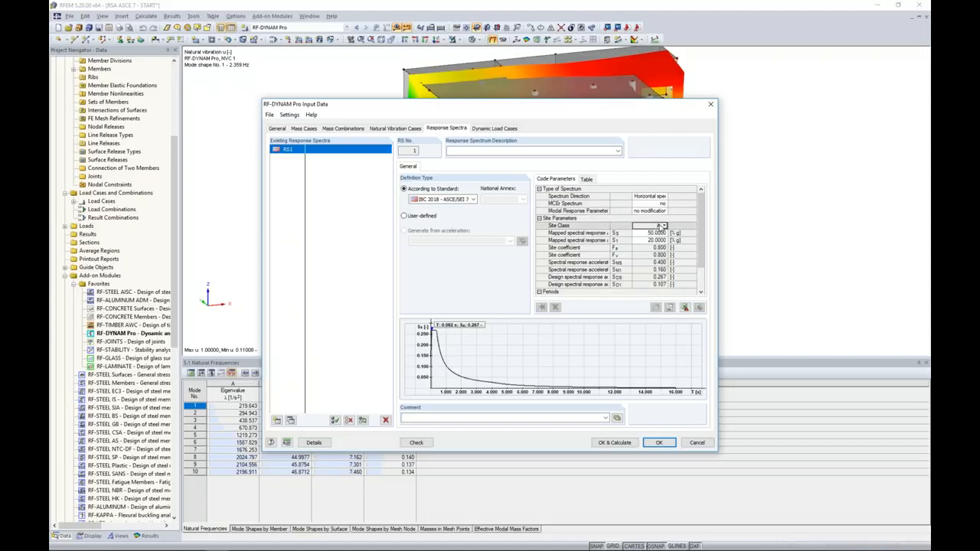
pyautogui.click(664, 226)
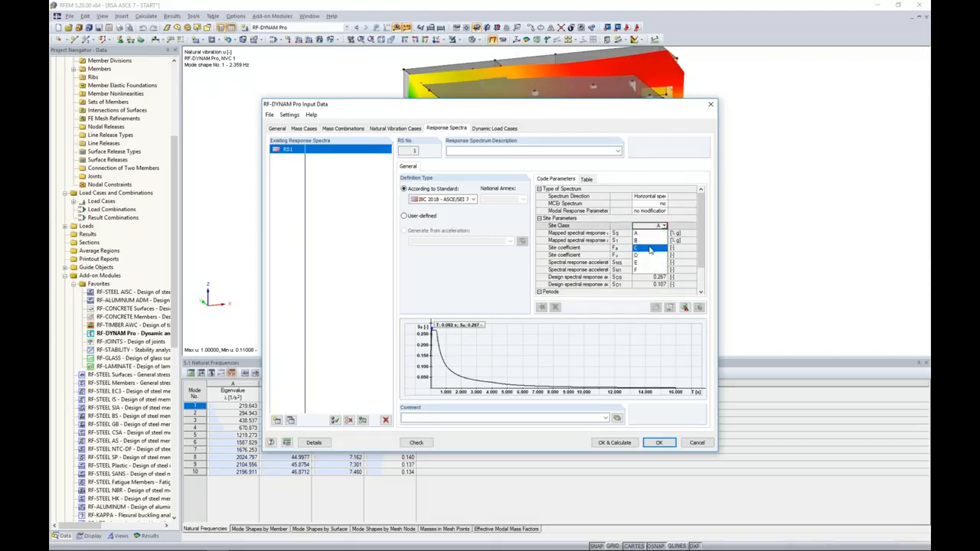
pyautogui.click(649, 248)
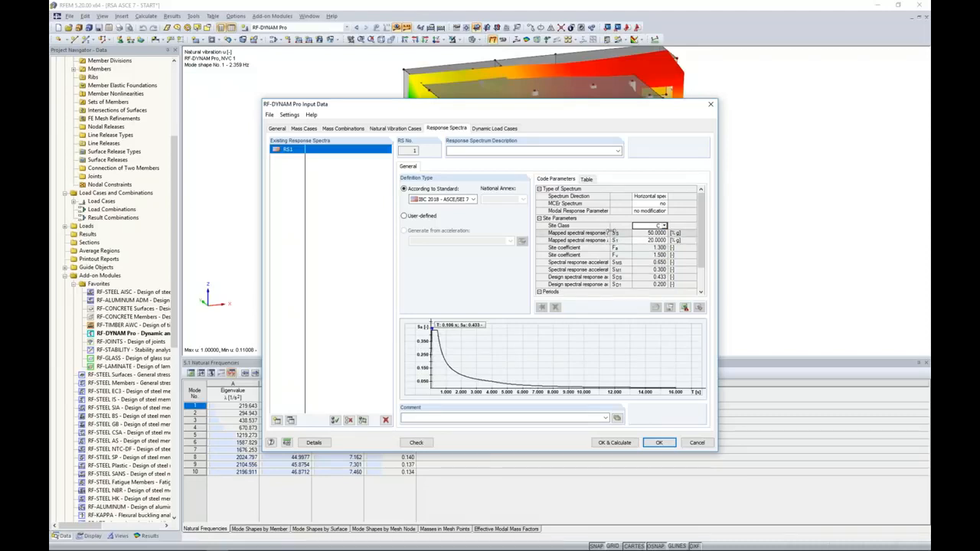
pyautogui.moveTo(611, 231)
pyautogui.mouseDown()
pyautogui.moveTo(695, 228)
pyautogui.moveTo(618, 229)
pyautogui.mouseUp()
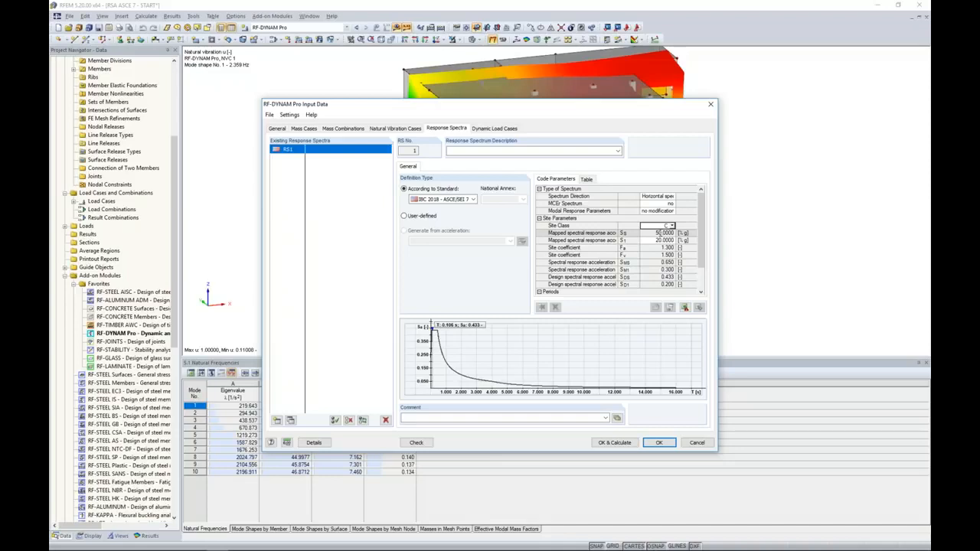
# - Switch to Chrome and open the Snow, Wind and Seismic Zoning Maps page on the Dlubal website
pyautogui.moveTo(240, 549)
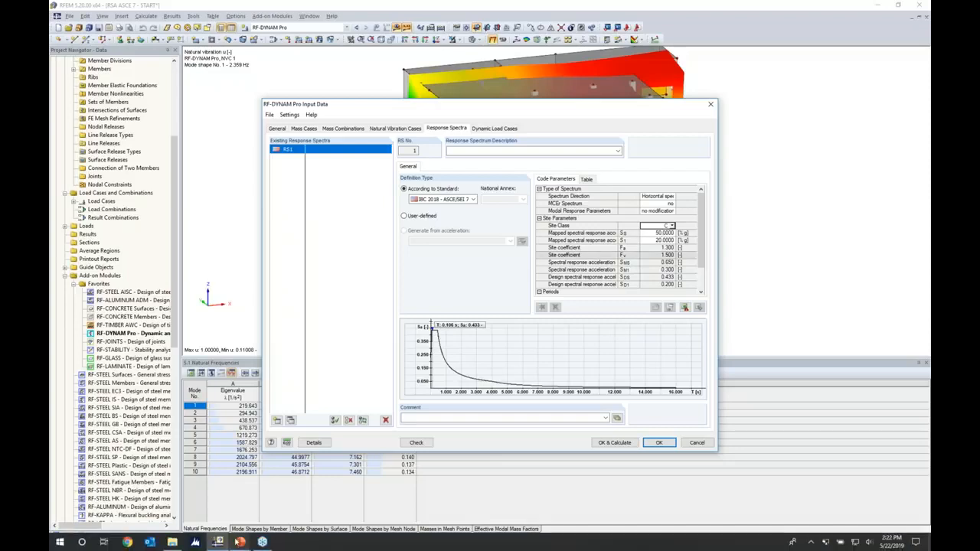
pyautogui.click(129, 542)
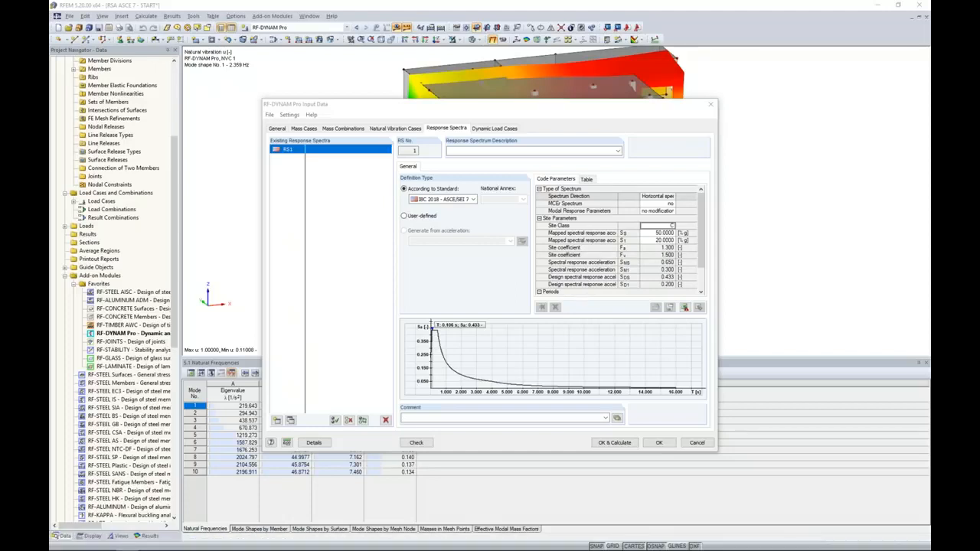
pyautogui.click(242, 103)
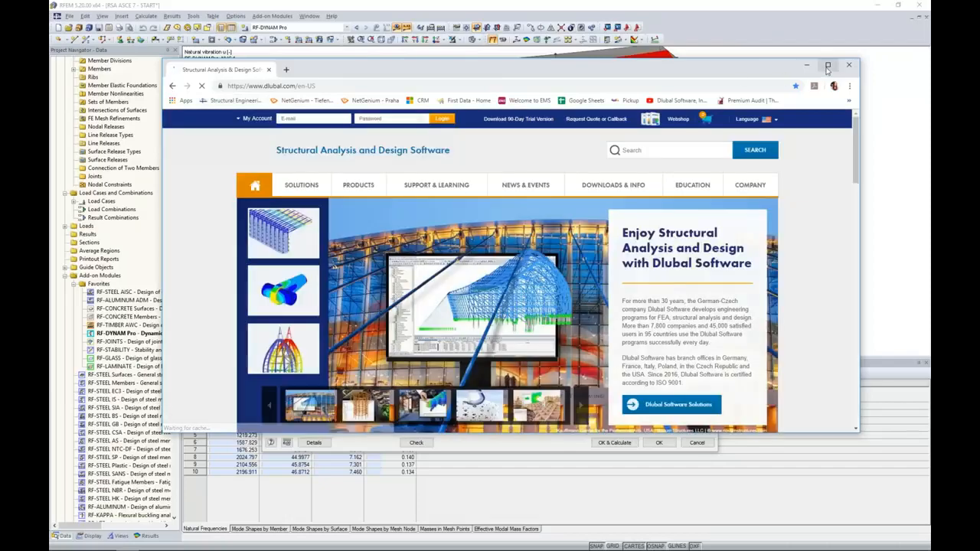
pyautogui.click(828, 65)
pyautogui.moveTo(290, 127)
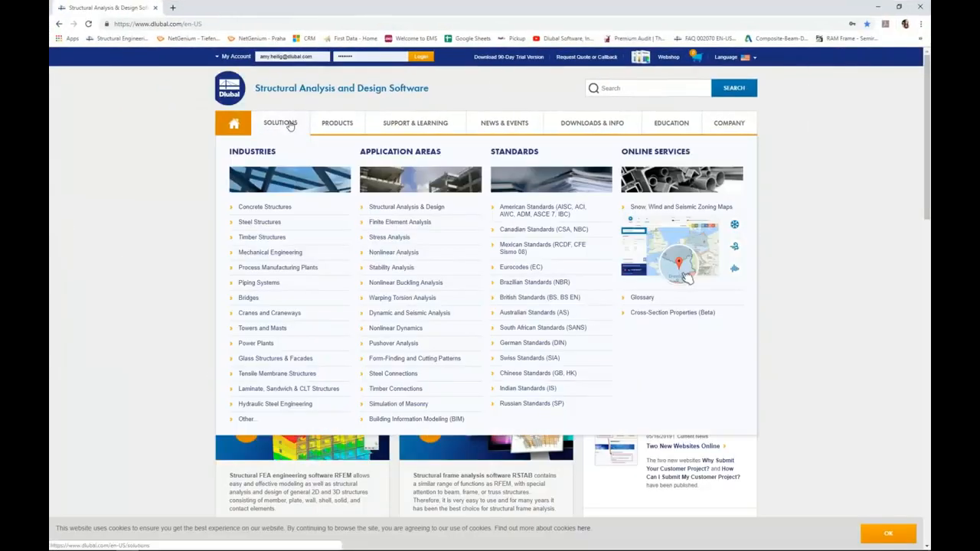
pyautogui.click(643, 208)
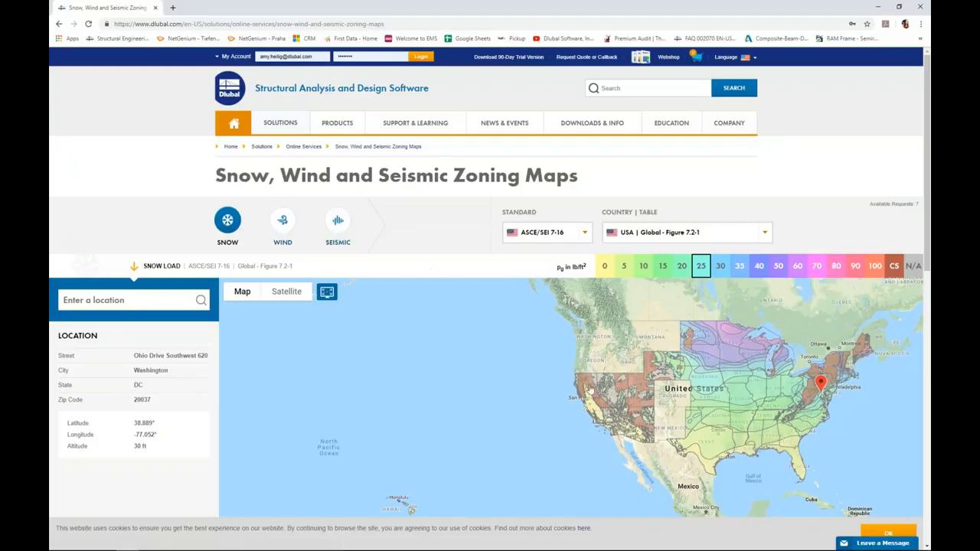
# - Locate Denver, CO, USA on the zoning map and zoom in on the area around the city
pyautogui.scroll(-2, 586, 387)
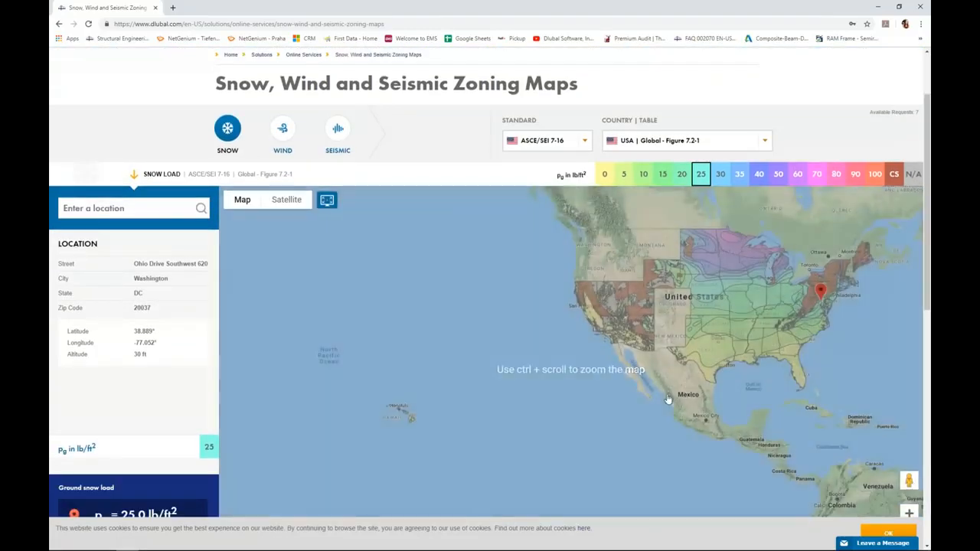
pyautogui.moveTo(641, 398); pyautogui.dragTo(534, 415)
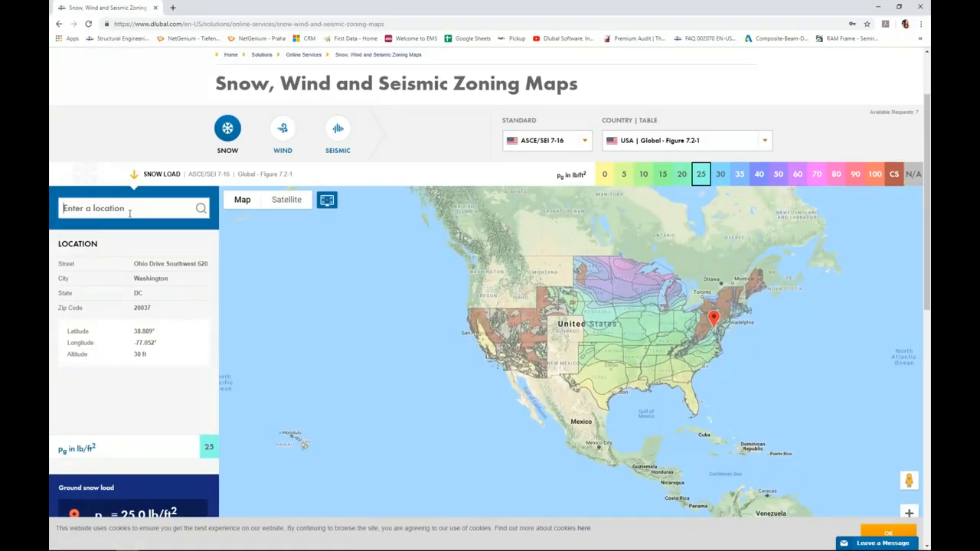
pyautogui.click(130, 214)
pyautogui.write('Denver')
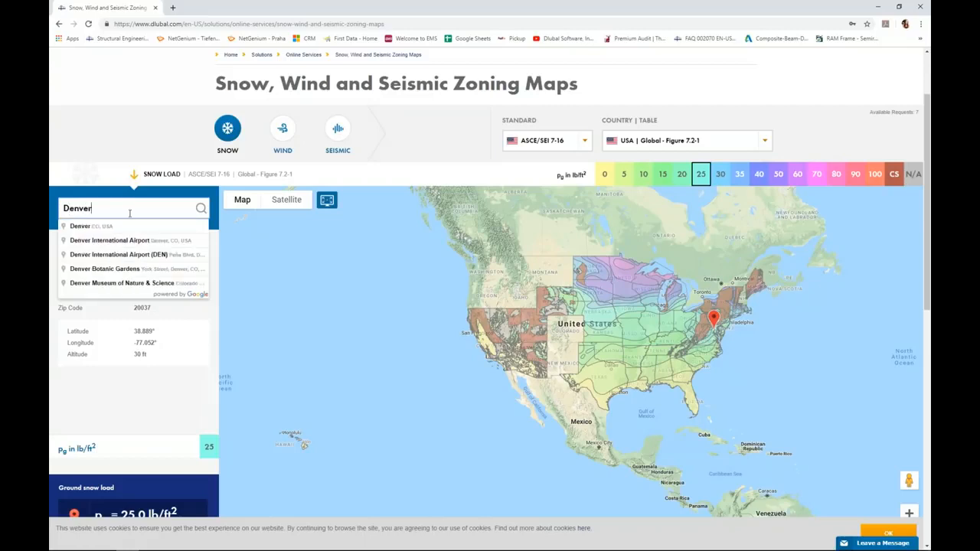
pyautogui.click(122, 226)
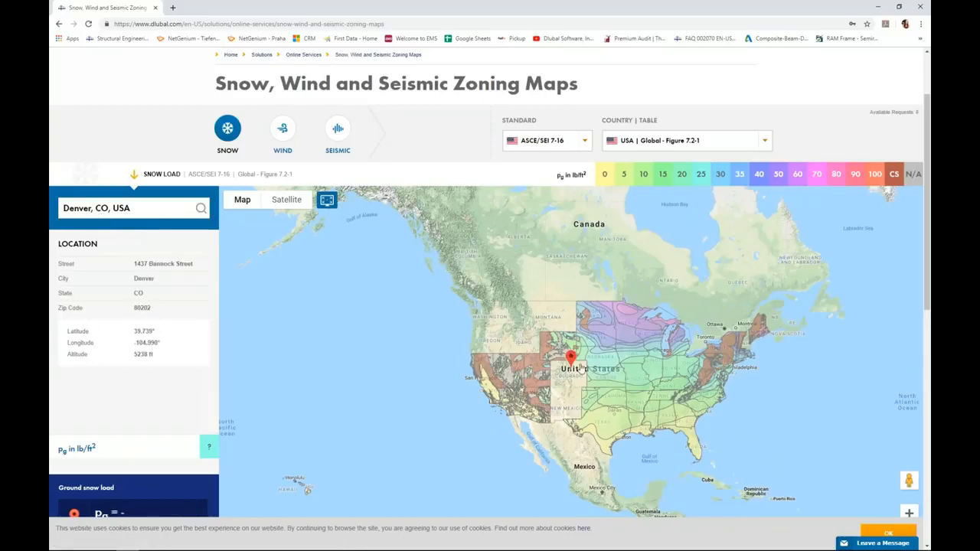
pyautogui.scroll(3, 576, 381)
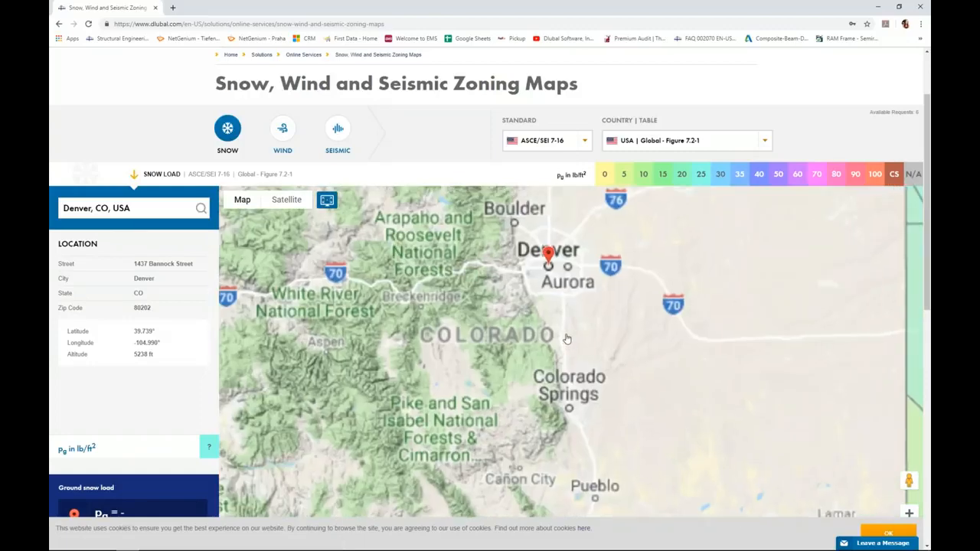
# - Show the seismic load map for Denver and look up the parameter Ss according to ASCE/SEI 7-16
pyautogui.click(351, 140)
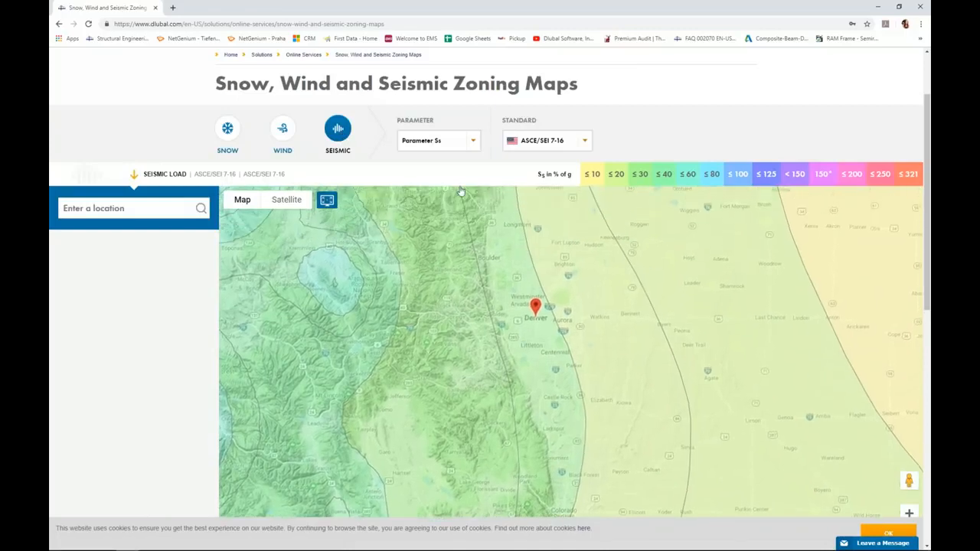
pyautogui.click(475, 142)
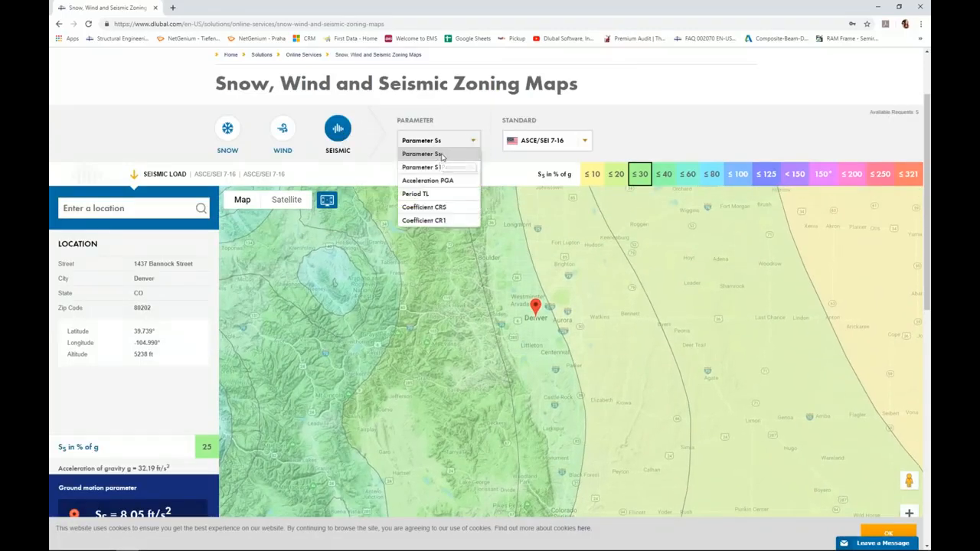
pyautogui.click(442, 154)
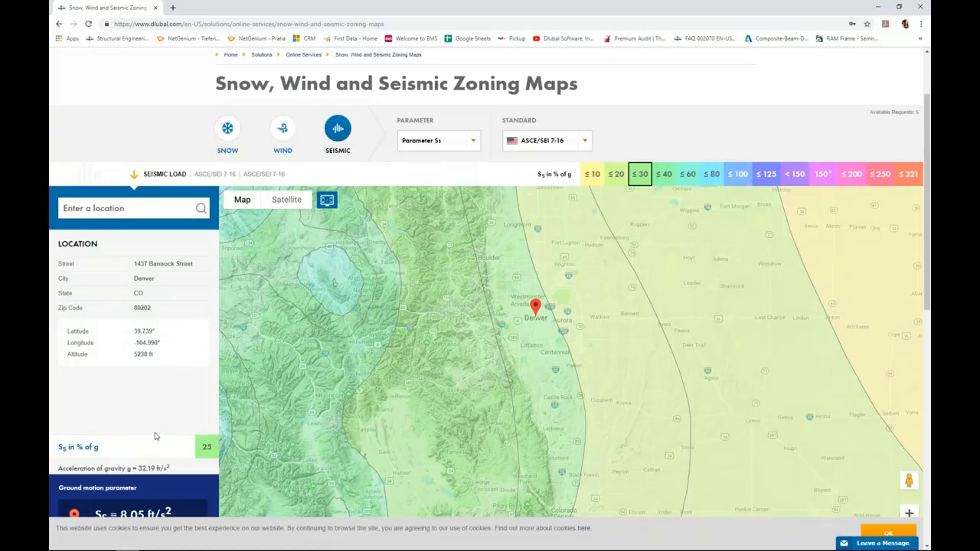
pyautogui.scroll(-1, 156, 437)
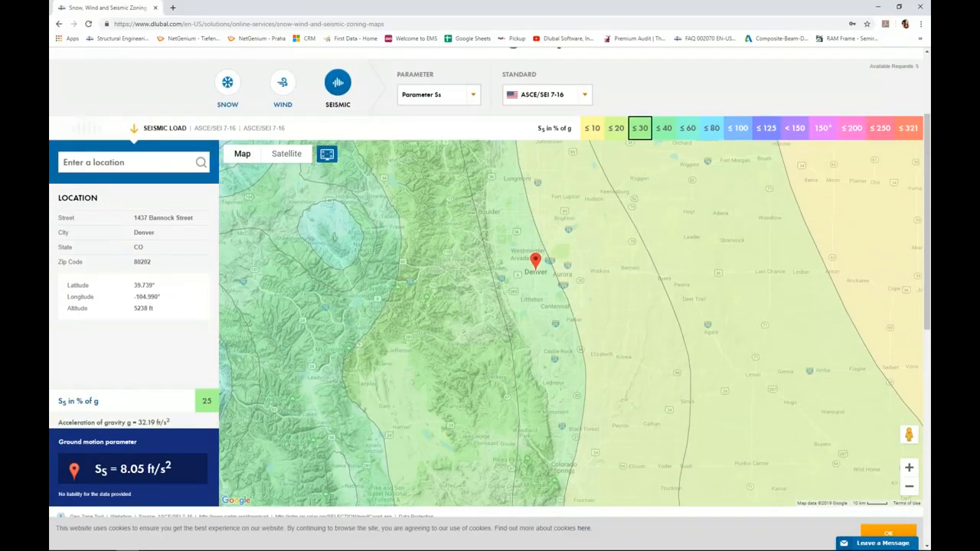
# - Look up the seismic parameter S1 and the long-period transition period TL for Denver
pyautogui.click(474, 96)
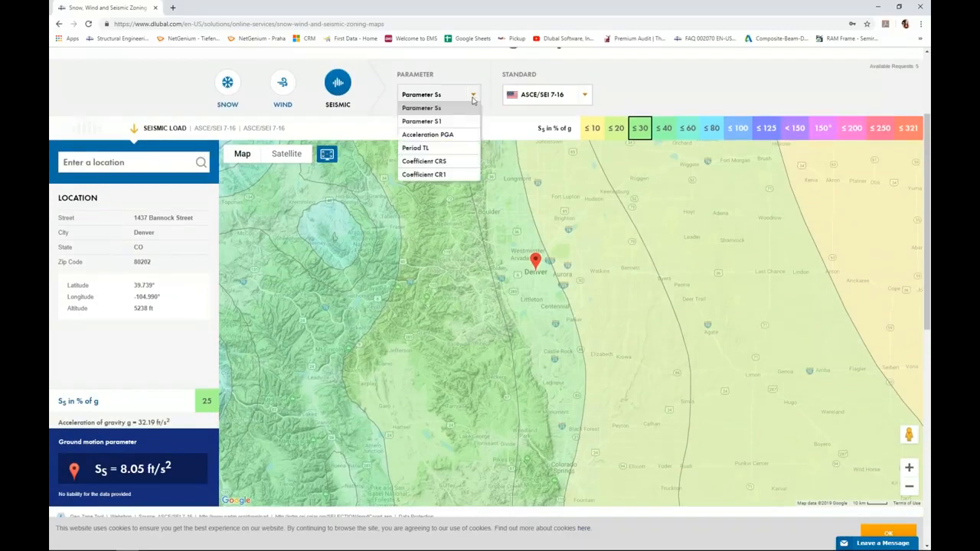
pyautogui.click(457, 122)
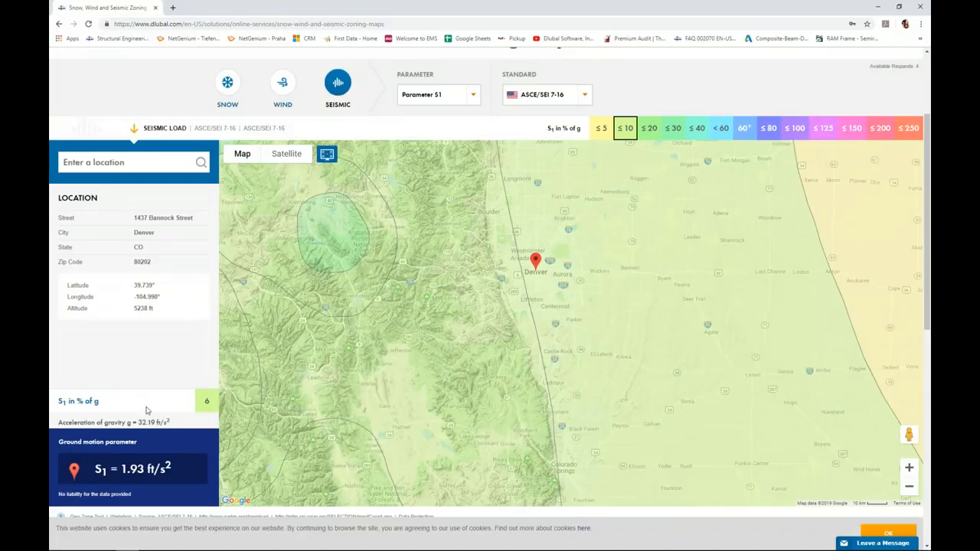
pyautogui.click(476, 97)
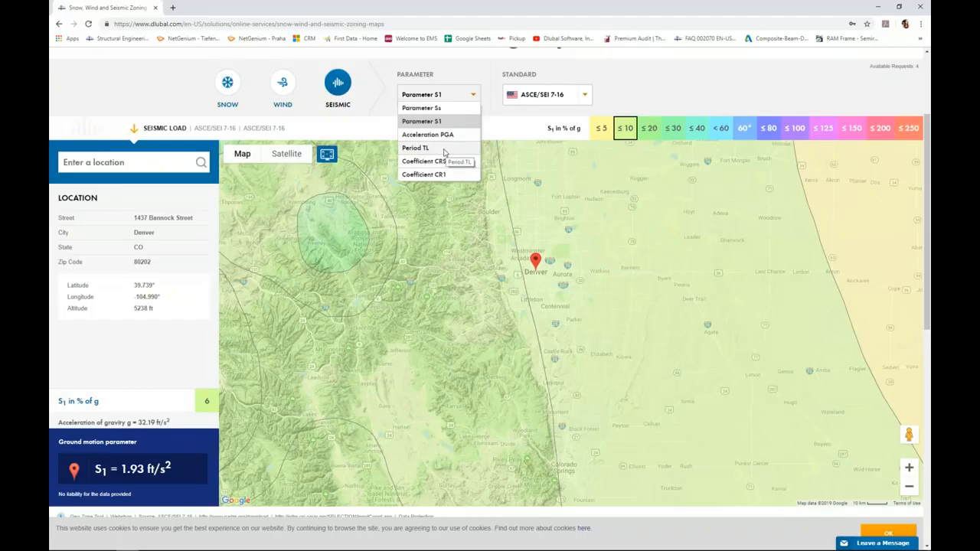
pyautogui.click(442, 148)
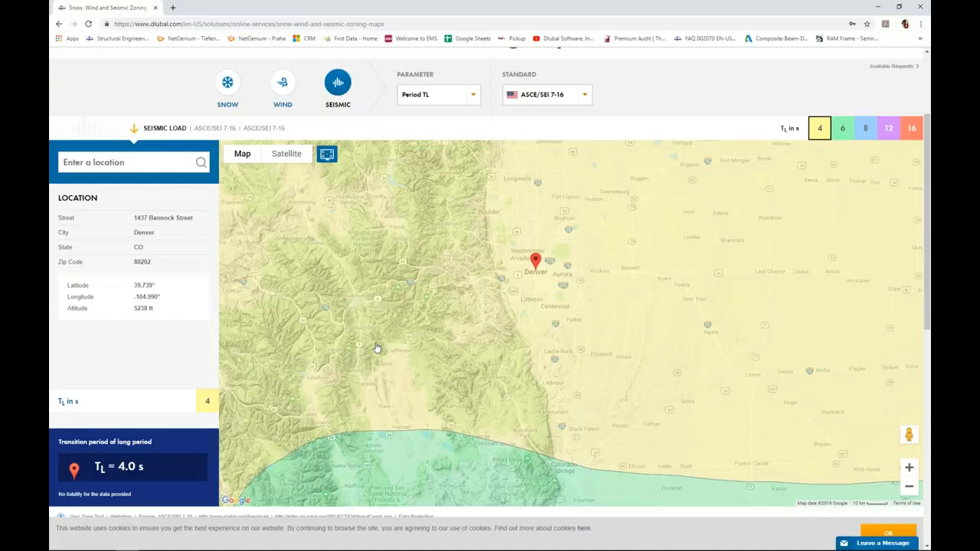
# - Switch to RFEM and set RS1's mapped spectral response accelerations to 25 %g for Ss and 6 %g for S1
pyautogui.press('super+Tab')
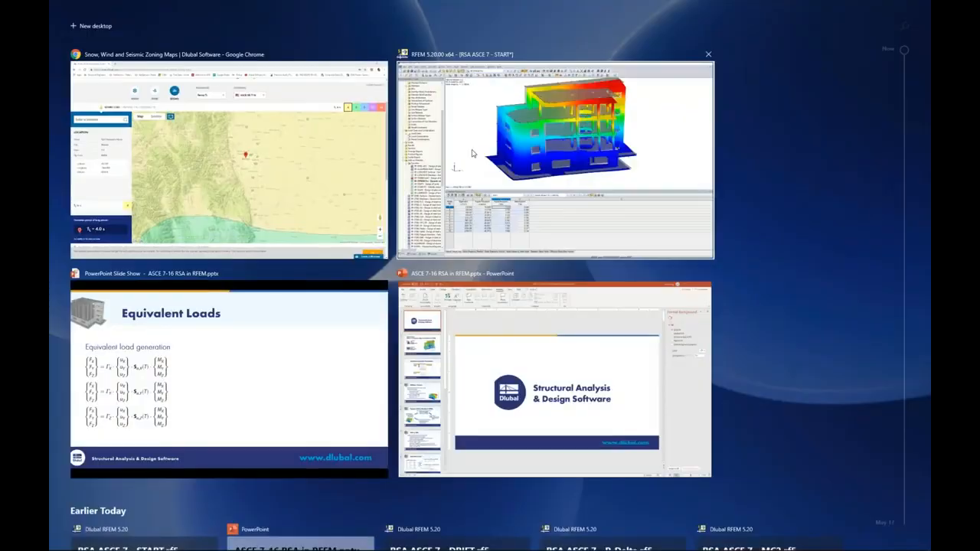
pyautogui.click(472, 149)
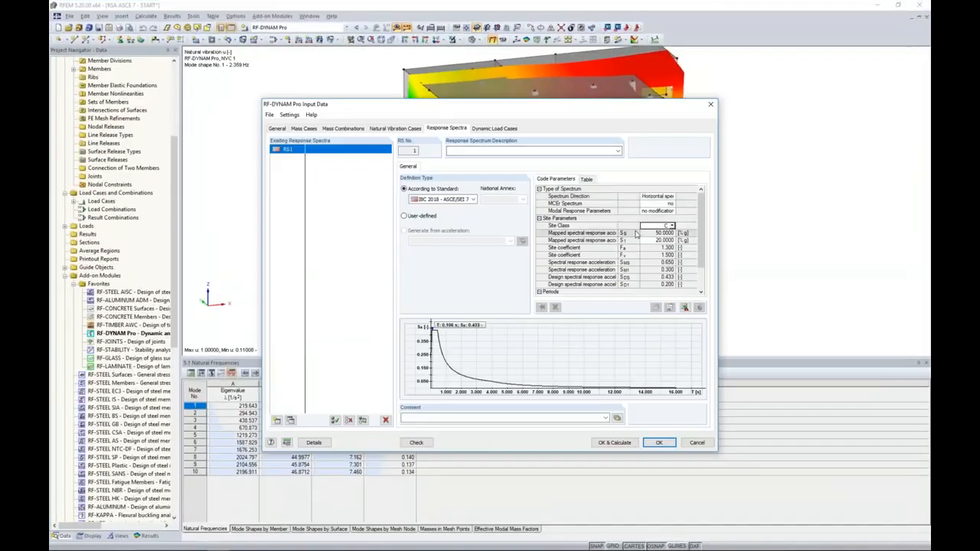
pyautogui.click(654, 233)
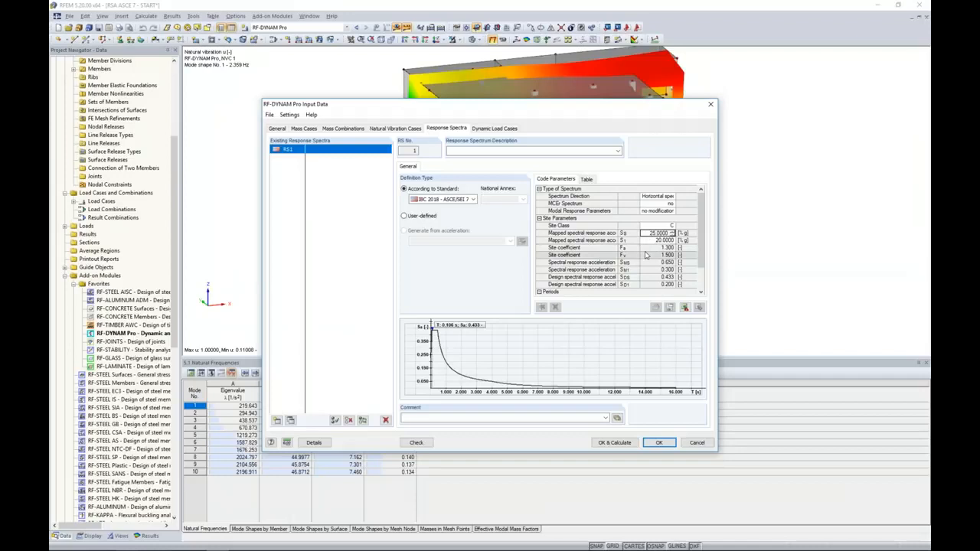
pyautogui.press('Tab')
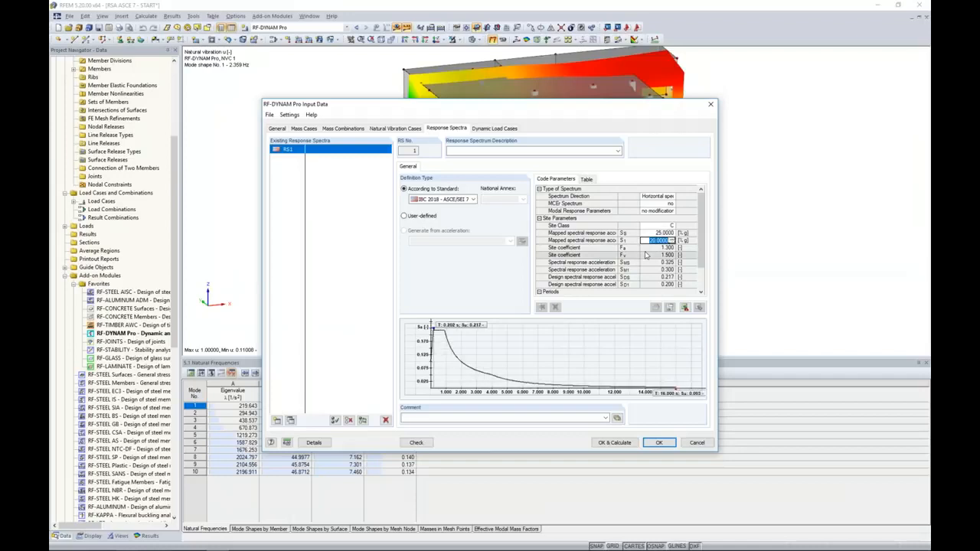
pyautogui.write('6')
# - Check the long-period transition period of RS1 and review its table of periods and accelerations
pyautogui.moveTo(701, 239); pyautogui.dragTo(701, 256)
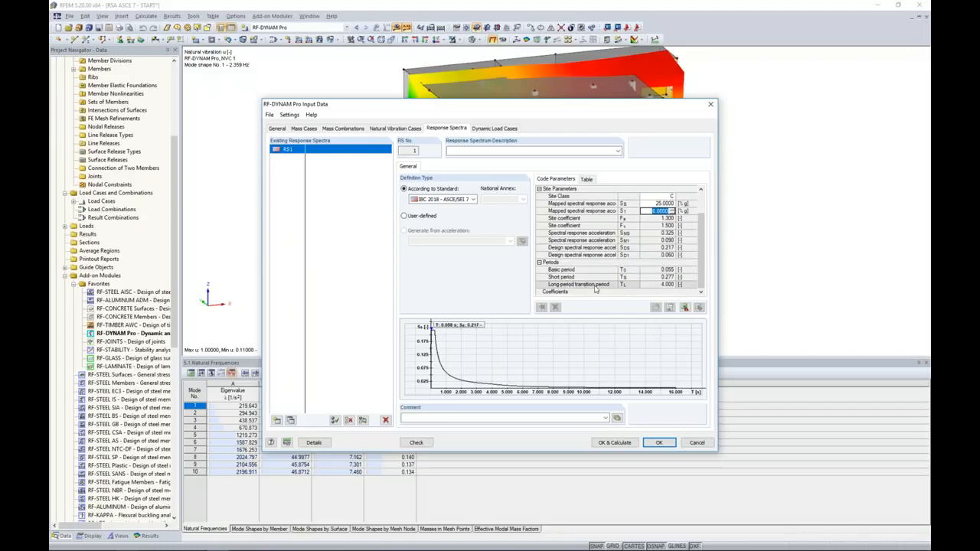
pyautogui.click(652, 284)
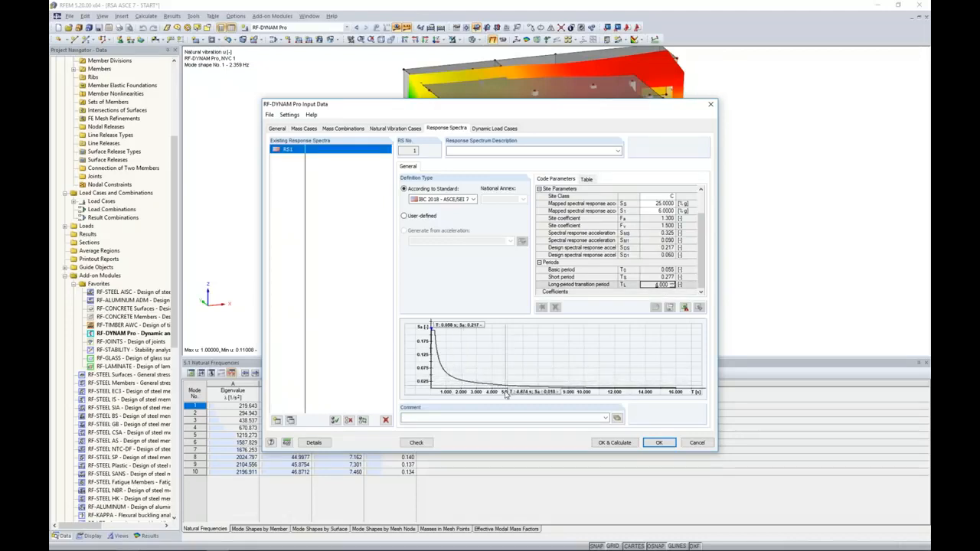
pyautogui.click(587, 179)
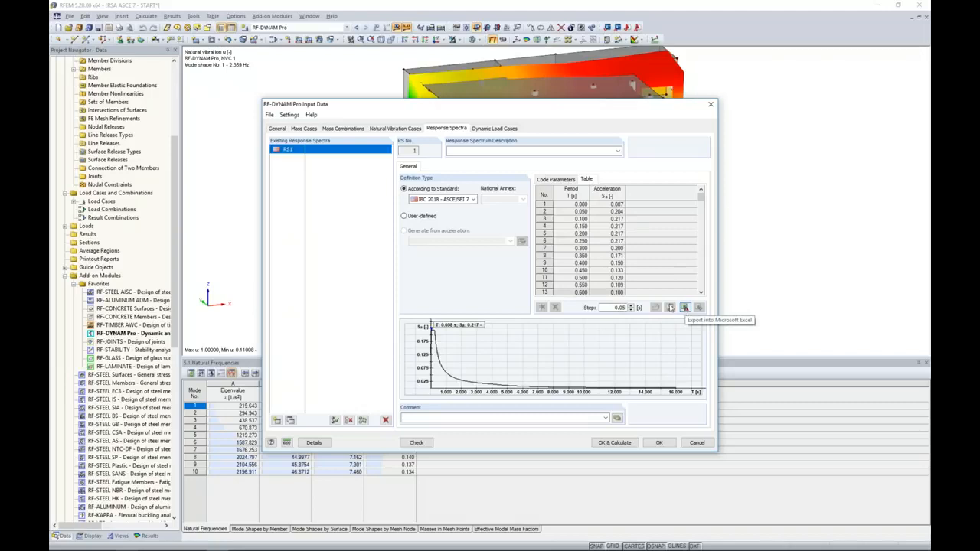
pyautogui.click(556, 246)
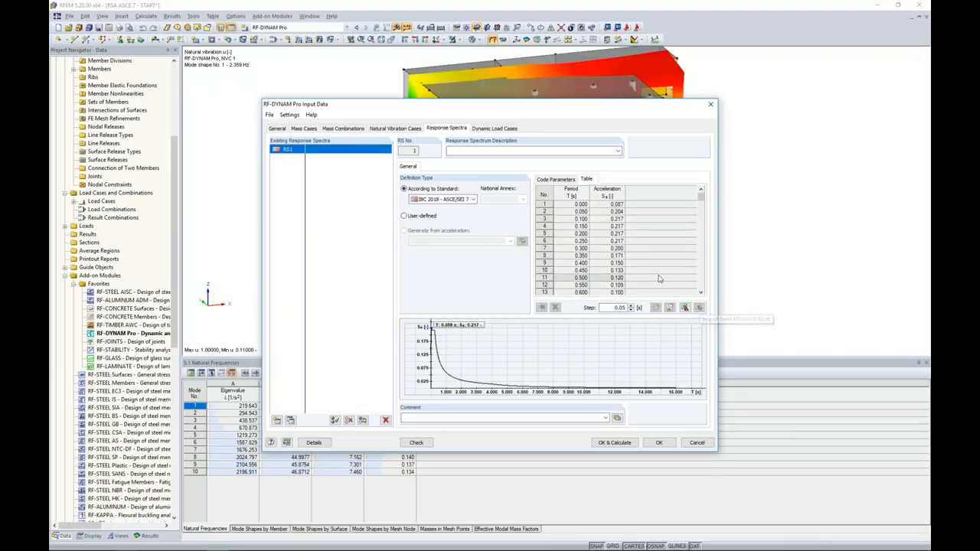
# - Assign natural vibration case NVC1 to dynamic load case DLC1 and apply response spectrum RS1 in the X and Y directions
pyautogui.click(490, 128)
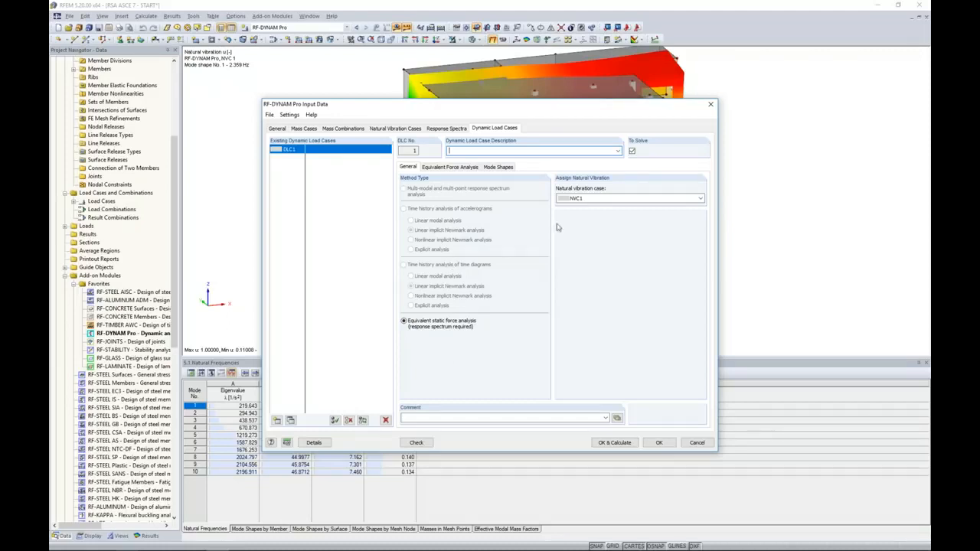
pyautogui.click(582, 199)
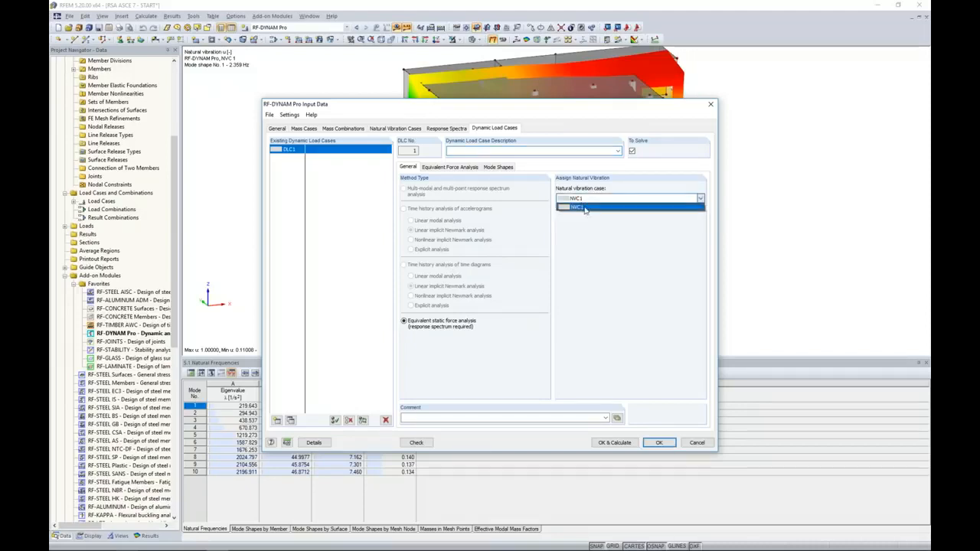
pyautogui.click(578, 208)
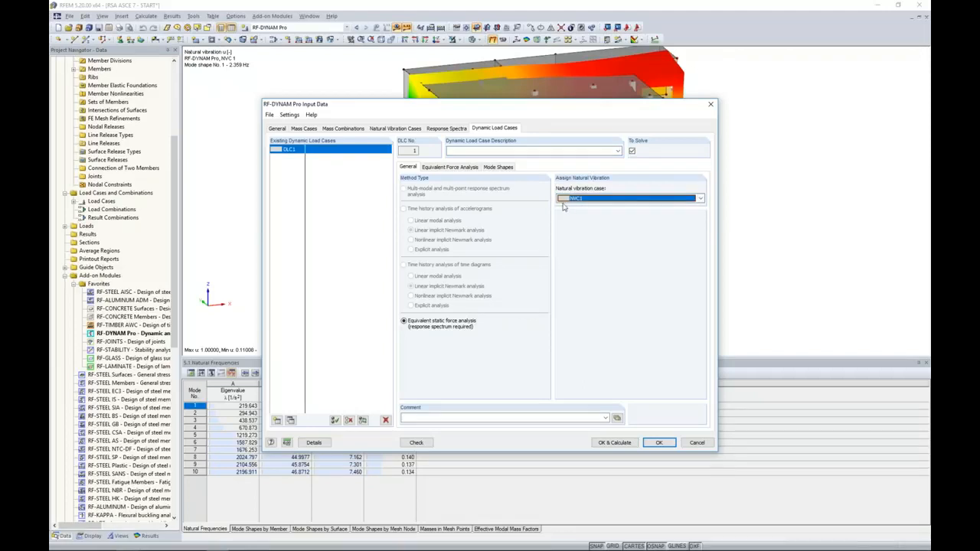
pyautogui.click(447, 167)
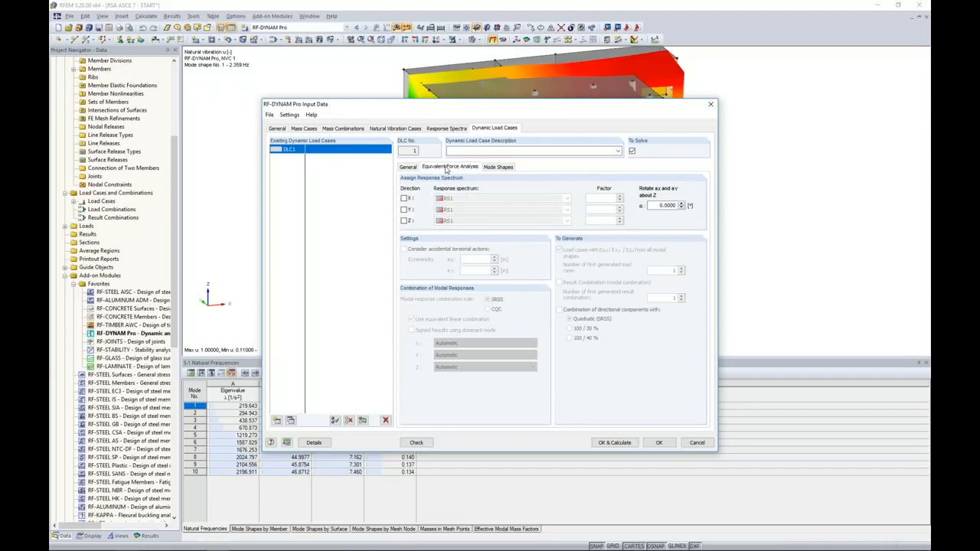
pyautogui.click(404, 199)
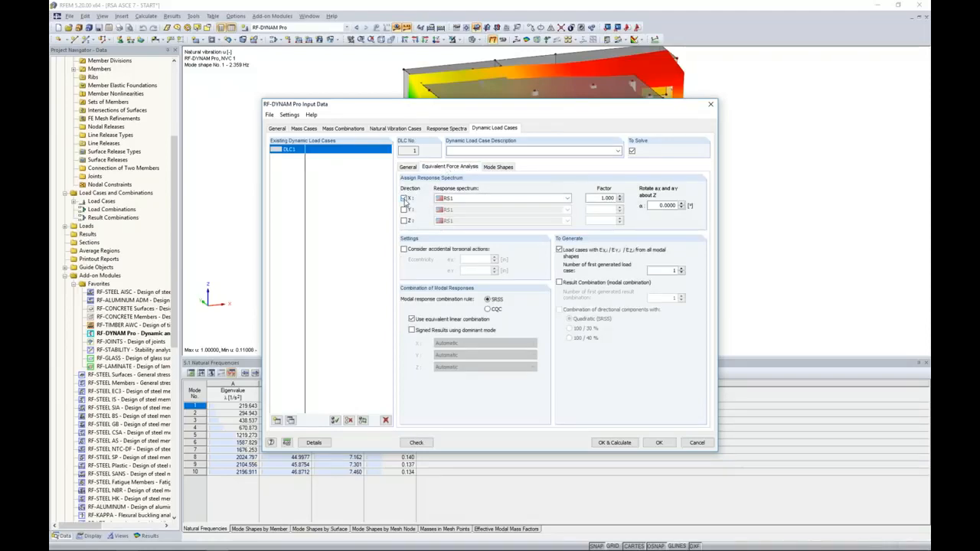
pyautogui.click(405, 210)
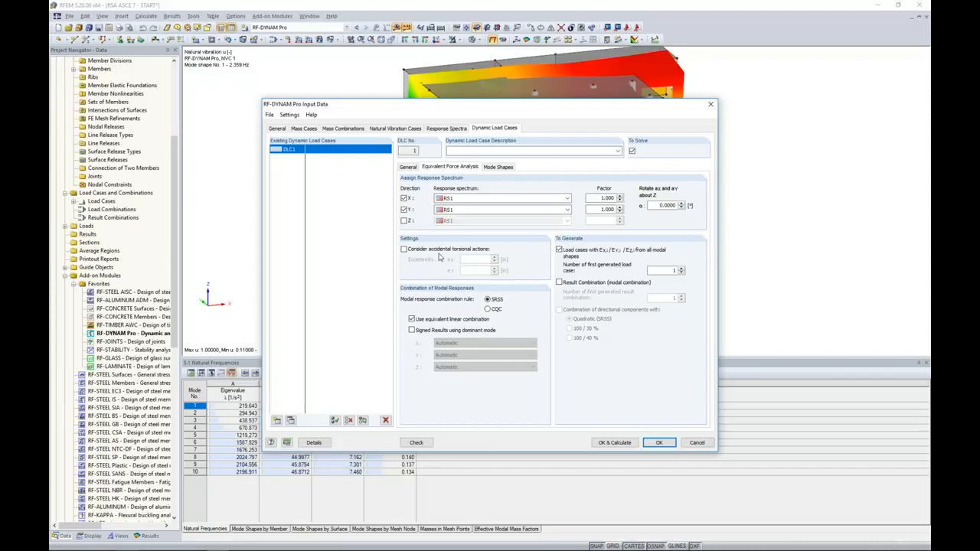
# - Consider accidental torsional actions in DLC1 with eccentricities of 47 in for ex and 24 in for ey
pyautogui.click(404, 250)
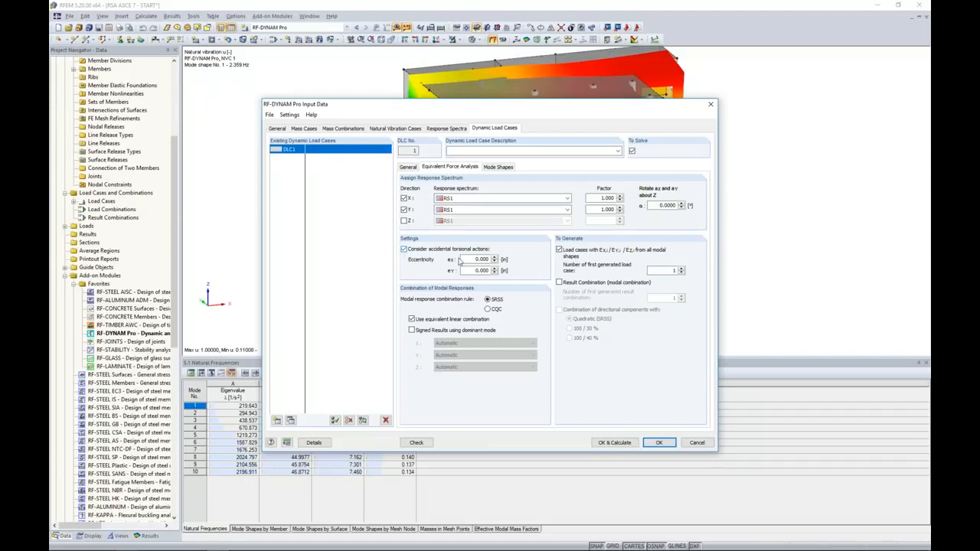
pyautogui.moveTo(494, 109); pyautogui.dragTo(643, 128)
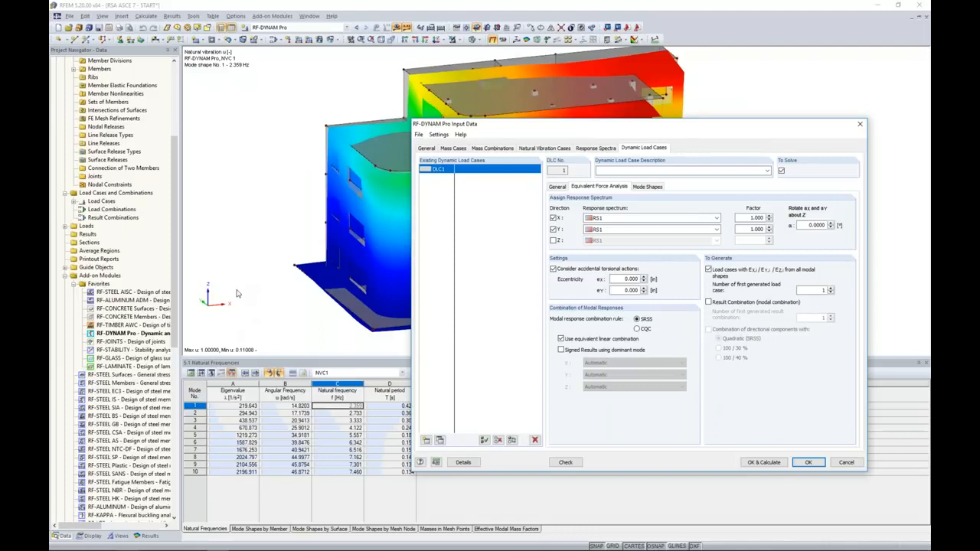
pyautogui.moveTo(502, 126); pyautogui.dragTo(493, 155)
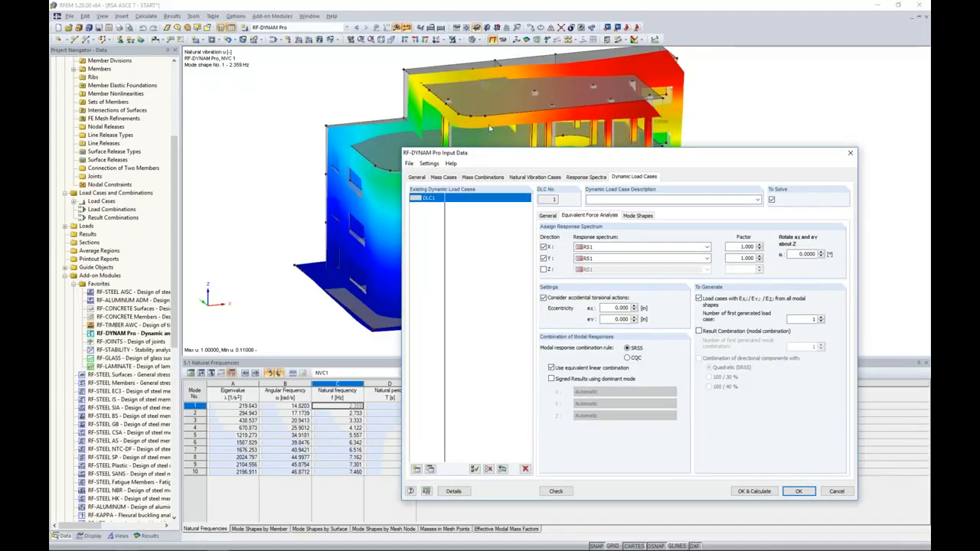
pyautogui.moveTo(586, 161); pyautogui.dragTo(534, 109)
pyautogui.doubleClick(565, 256)
pyautogui.write('47')
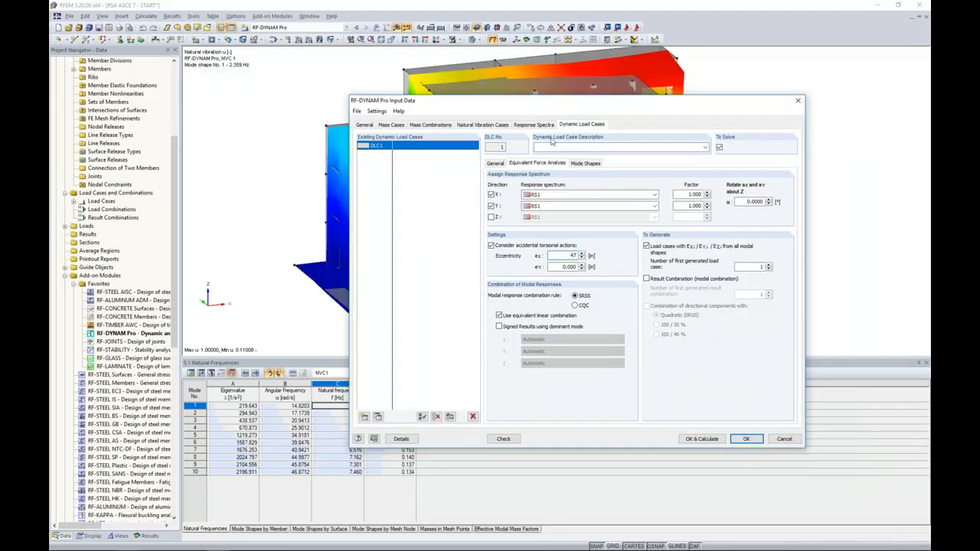
pyautogui.moveTo(554, 104); pyautogui.dragTo(645, 104)
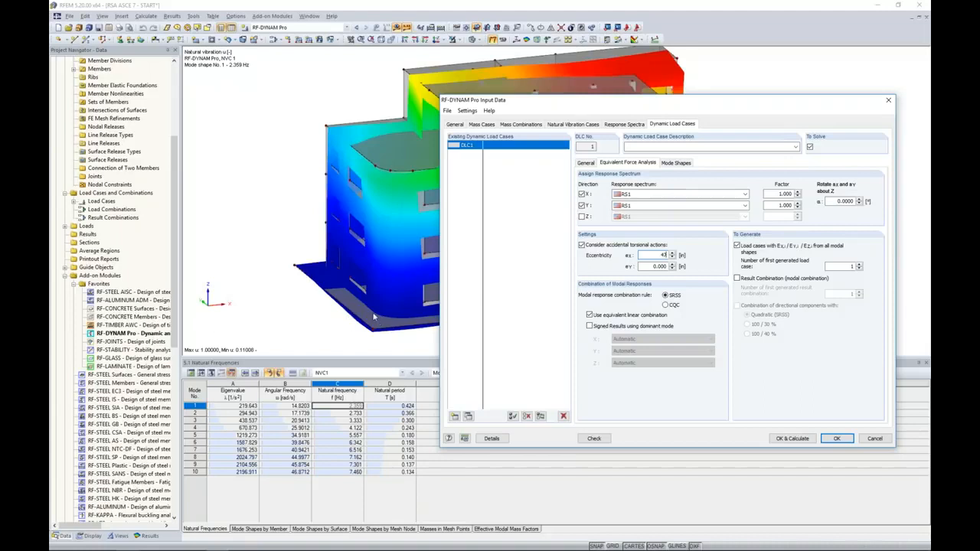
pyautogui.moveTo(610, 98); pyautogui.dragTo(453, 84)
pyautogui.press('Tab')
pyautogui.write('24')
pyautogui.click(497, 240)
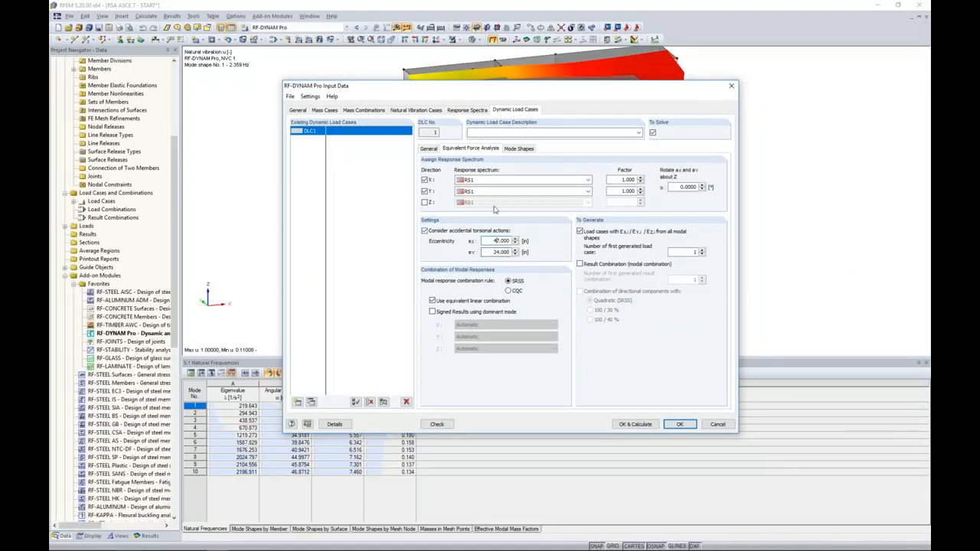
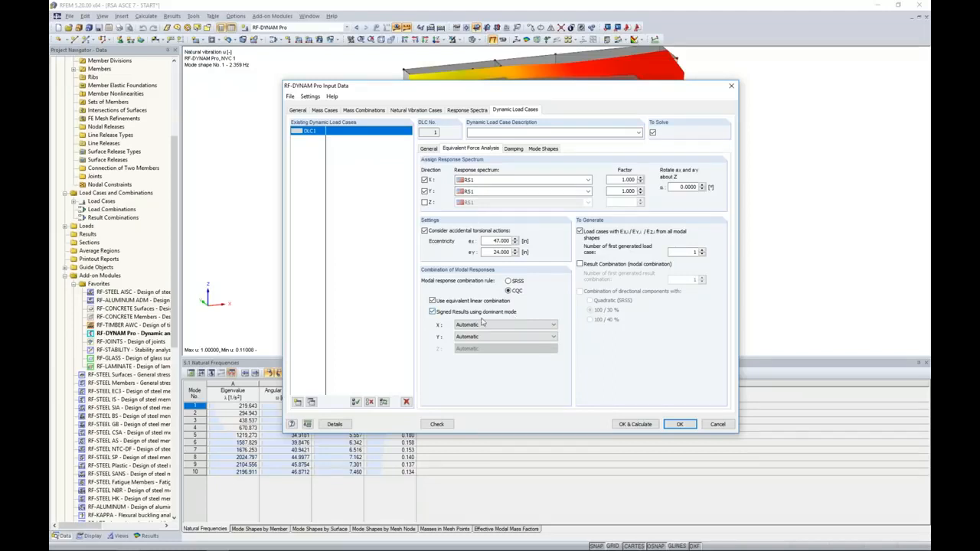
# - Review the dominant mode choices for X and enable the modal result combination and the 100 / 30 % directional combination for DLC1
pyautogui.click(478, 327)
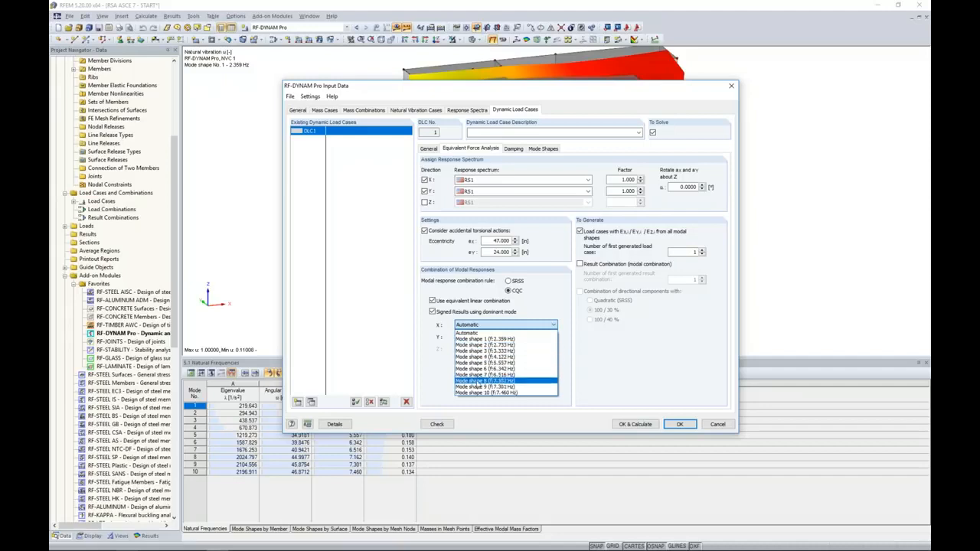
pyautogui.click(440, 374)
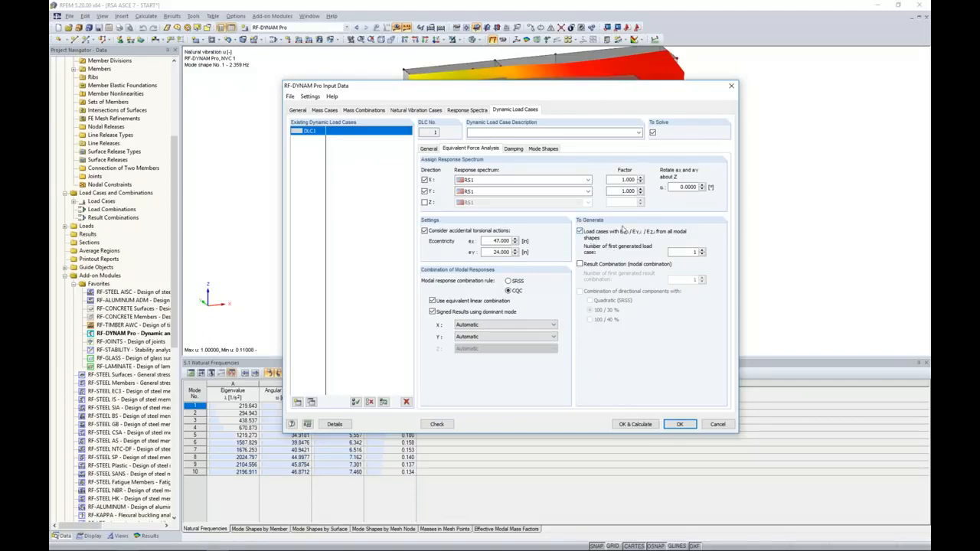
pyautogui.click(579, 265)
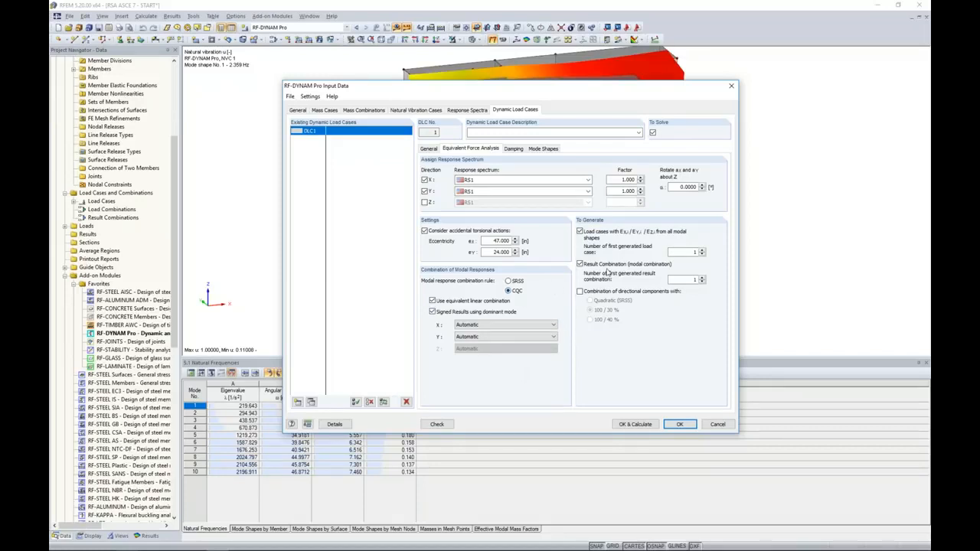
pyautogui.click(580, 291)
# - Set the number of generated equivalent loads above which they are not displayed to 100 in the calculation details
pyautogui.click(340, 426)
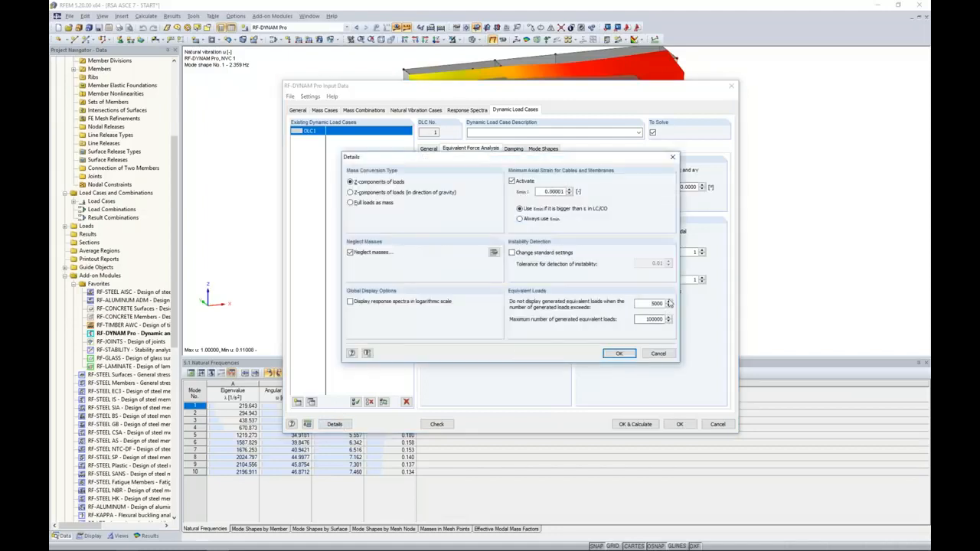
pyautogui.moveTo(649, 303); pyautogui.dragTo(671, 305)
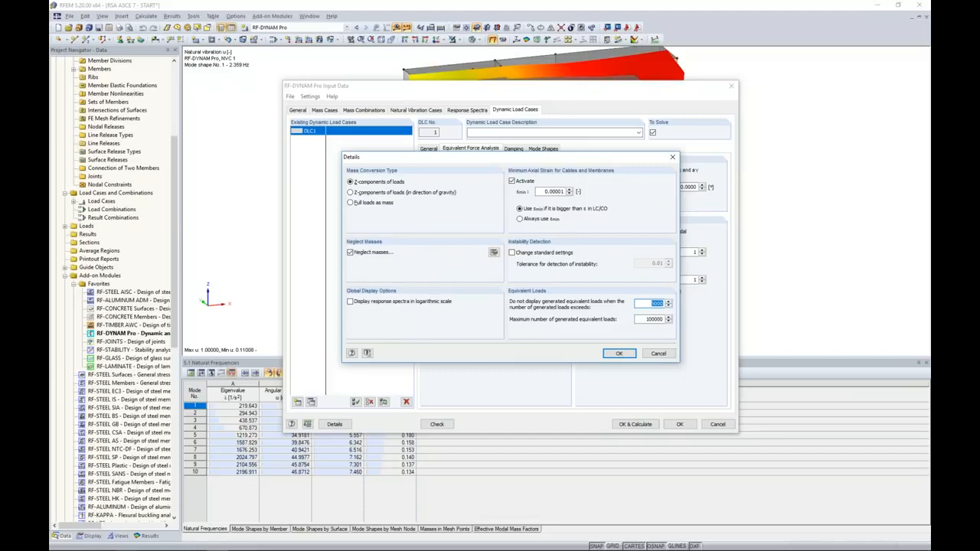
pyautogui.write('100')
pyautogui.click(618, 353)
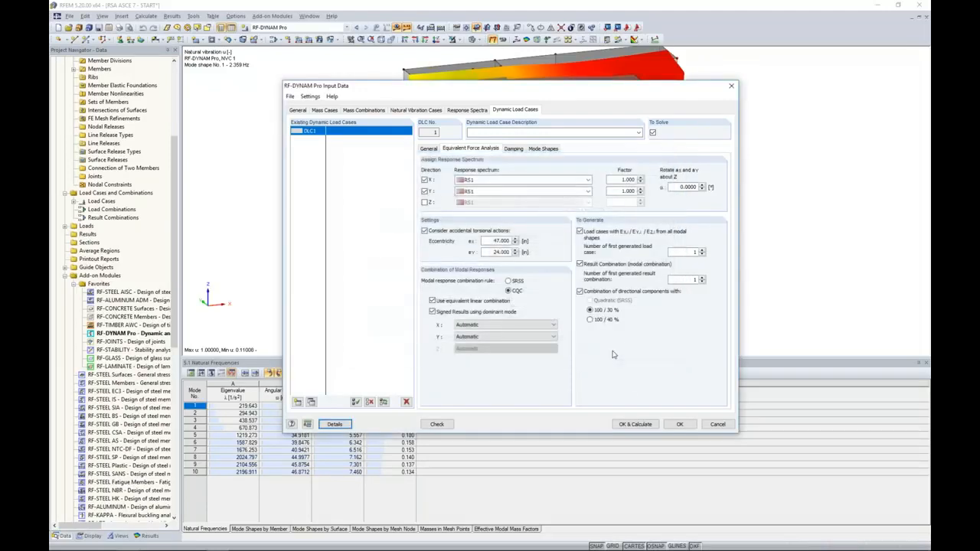
# - Calculate the RF-DYNAM Pro case, then reopen its input data and review DLC1's damping and equivalent force settings
pyautogui.click(636, 424)
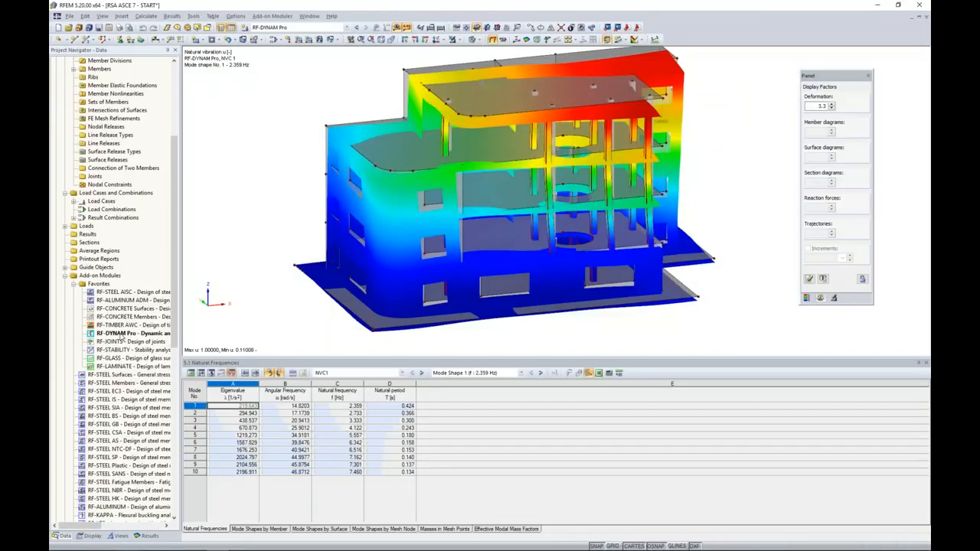
pyautogui.doubleClick(123, 335)
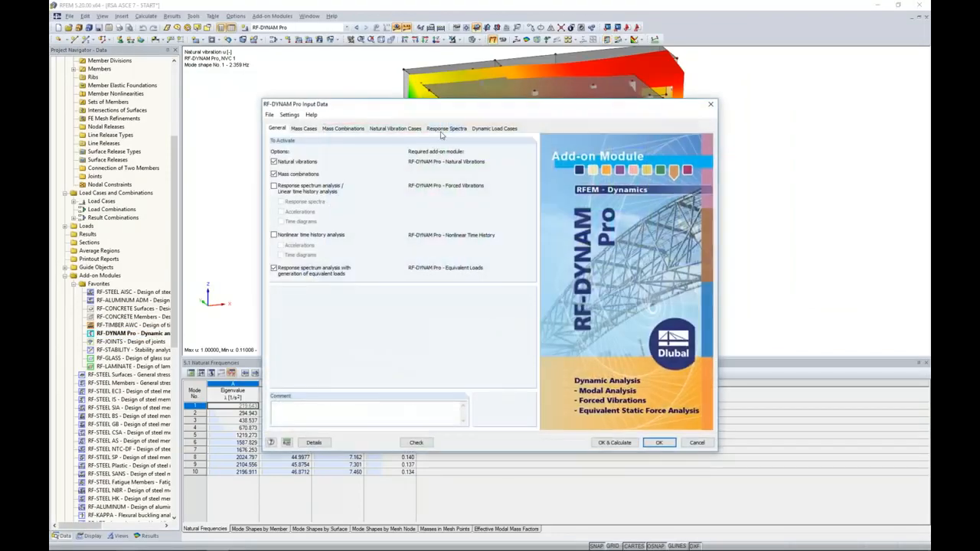
pyautogui.click(490, 128)
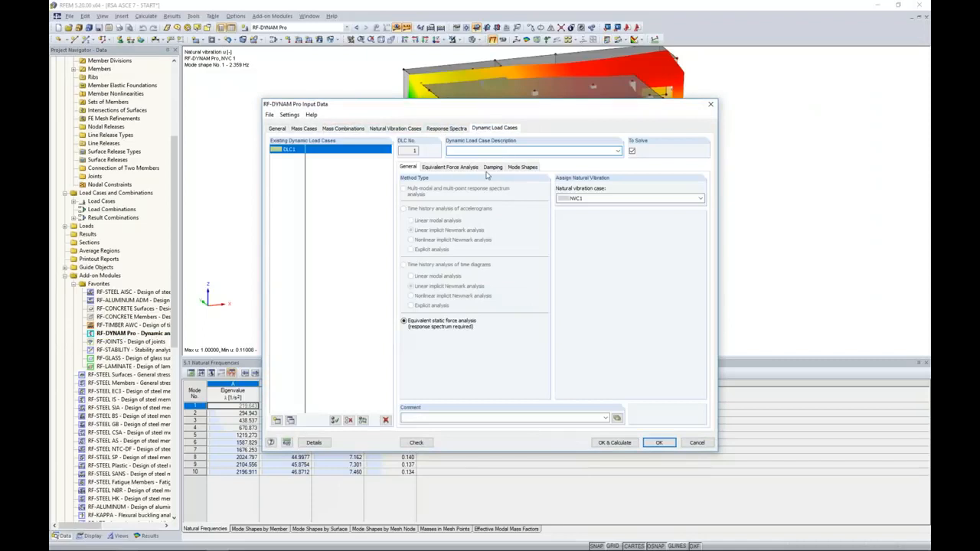
pyautogui.click(491, 167)
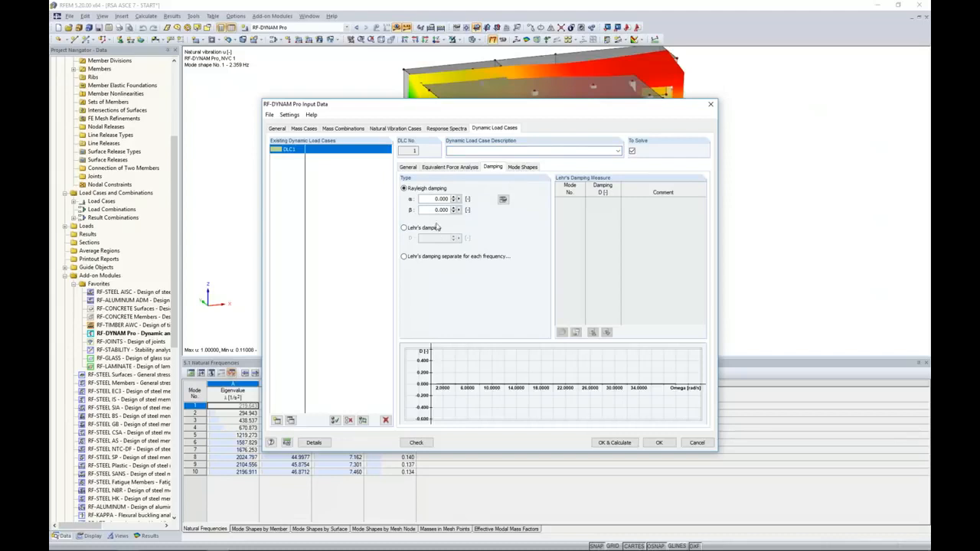
pyautogui.click(468, 169)
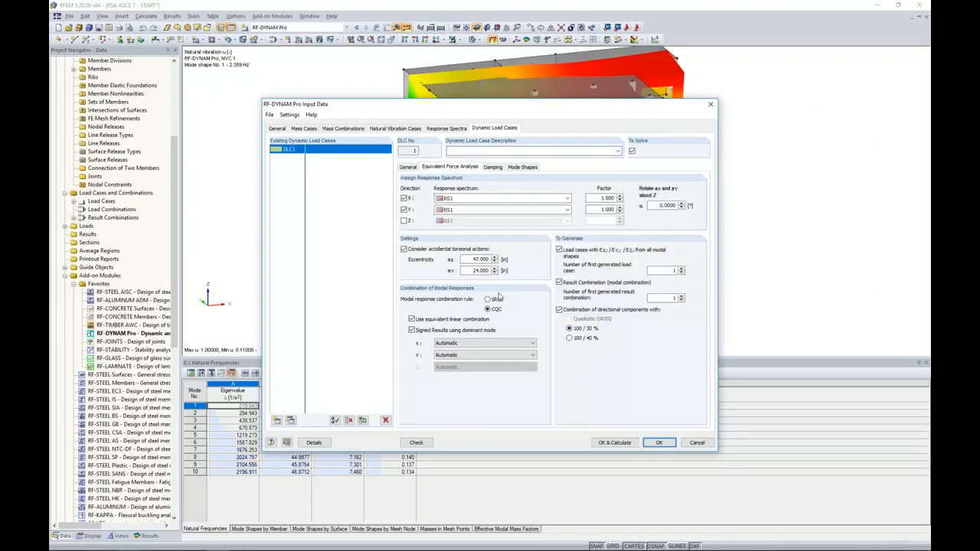
pyautogui.click(494, 167)
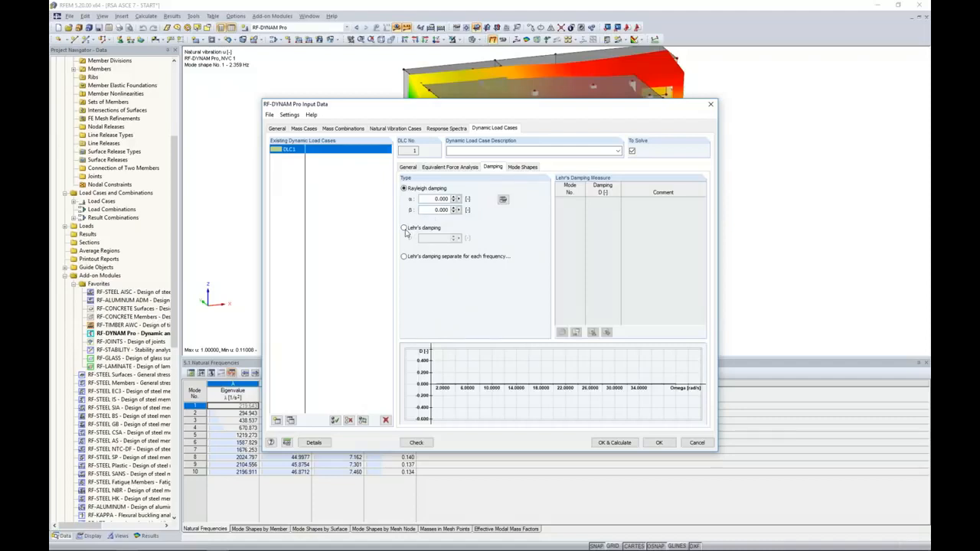
# - Apply Lehr's damping with a constant D of 0.05 to DLC1, checking the option for separate damping at each frequency
pyautogui.click(403, 227)
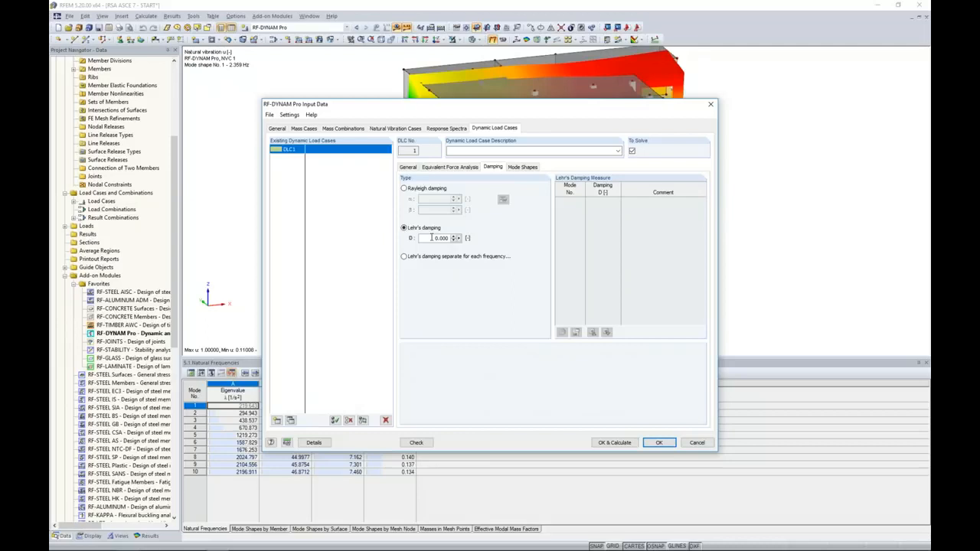
pyautogui.doubleClick(431, 238)
pyautogui.write('0.05')
pyautogui.click(403, 257)
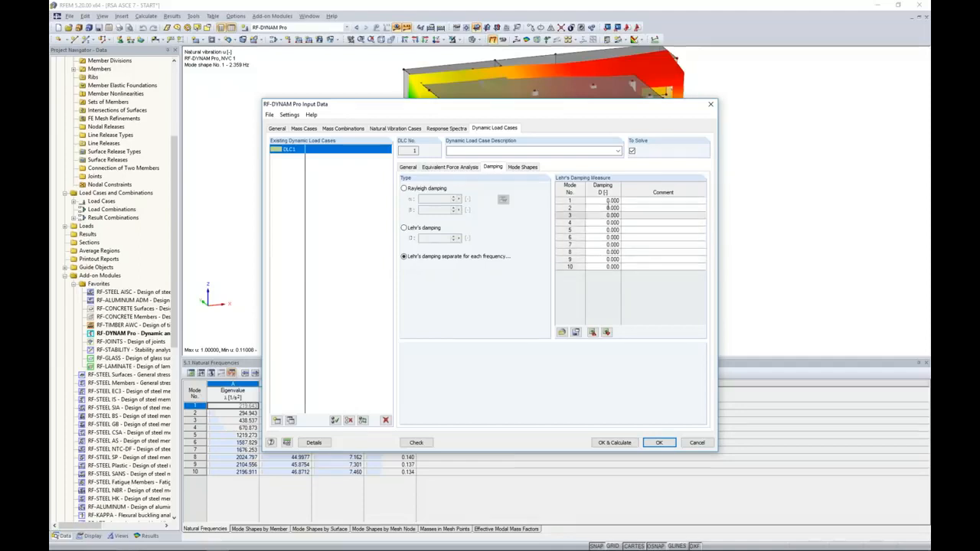
pyautogui.click(405, 228)
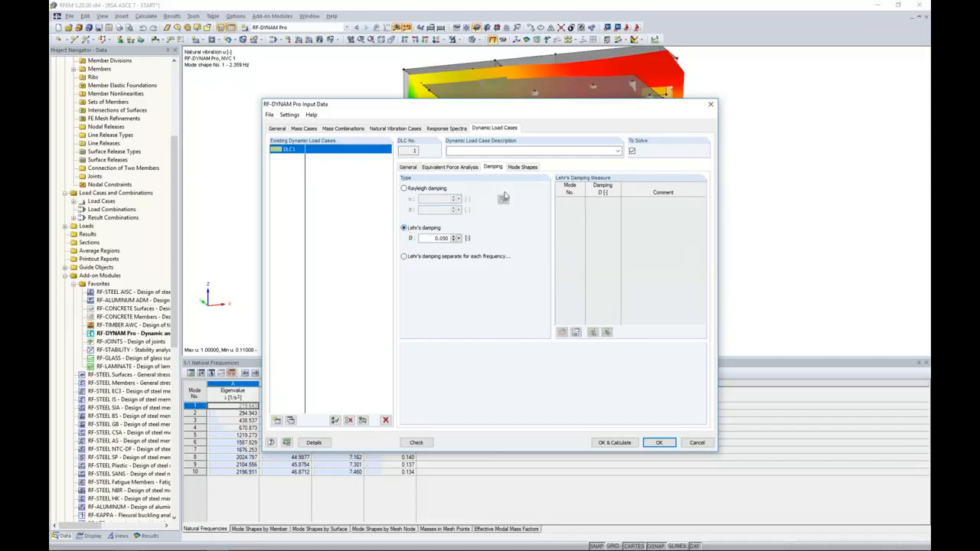
# - Deselect DLC1 mode shapes with an effective modal mass factor below 0.03 and run the calculation
pyautogui.click(521, 168)
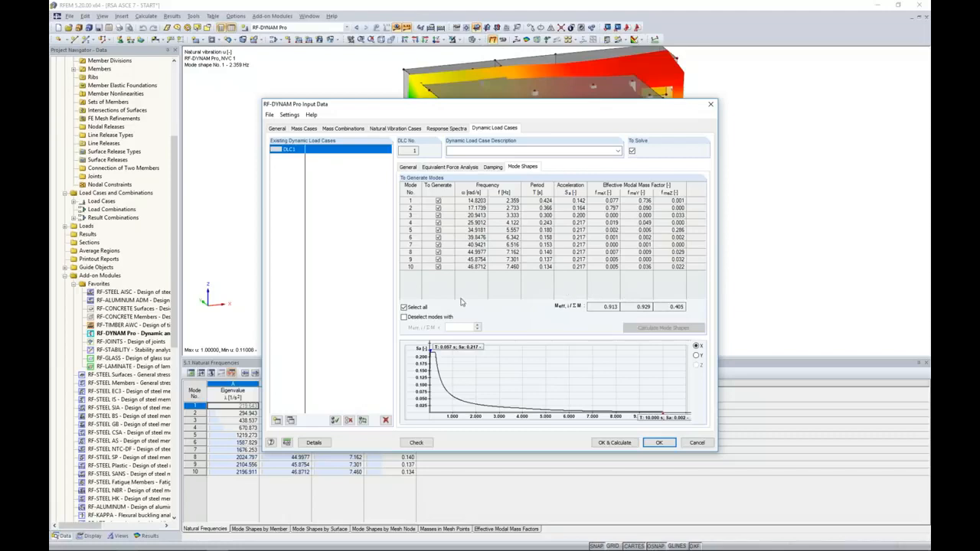
pyautogui.click(403, 317)
pyautogui.doubleClick(459, 326)
pyautogui.write('0.03')
pyautogui.click(612, 444)
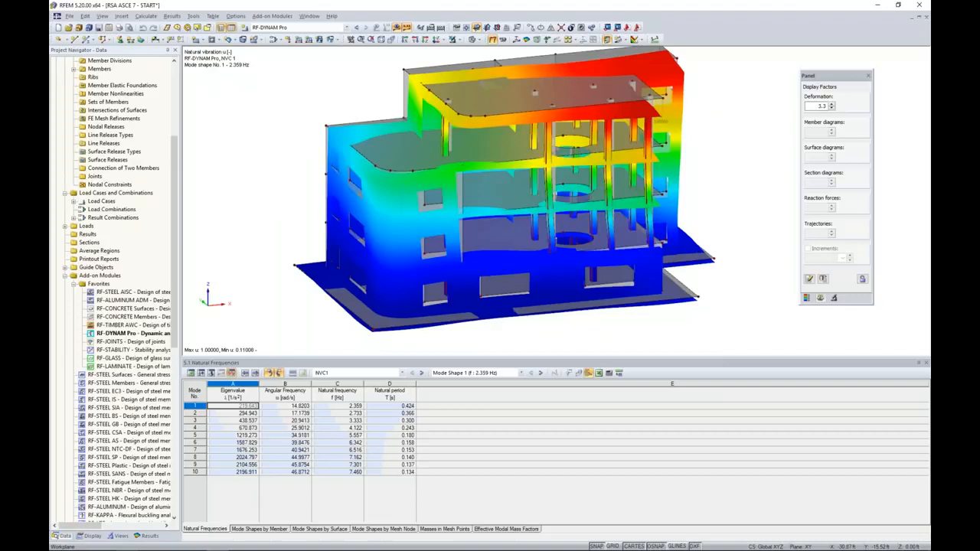
# - Show the DLC1 equivalent loads from X-excitation for mode shape 1 in the results table
pyautogui.click(402, 374)
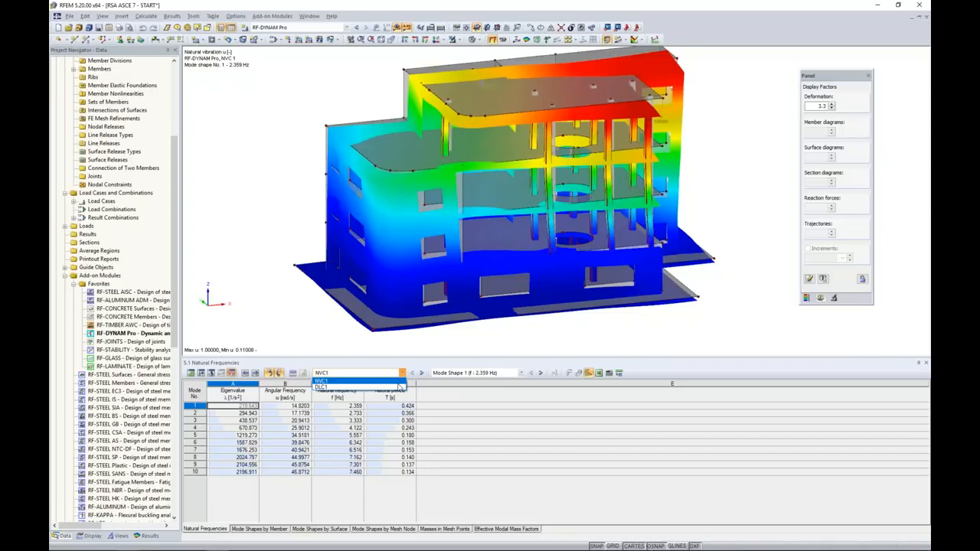
pyautogui.click(397, 386)
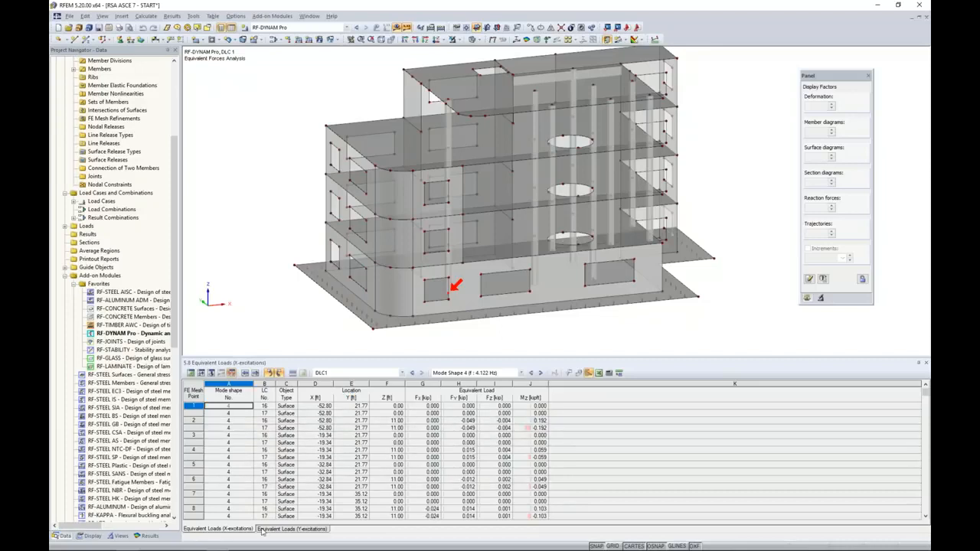
pyautogui.click(522, 373)
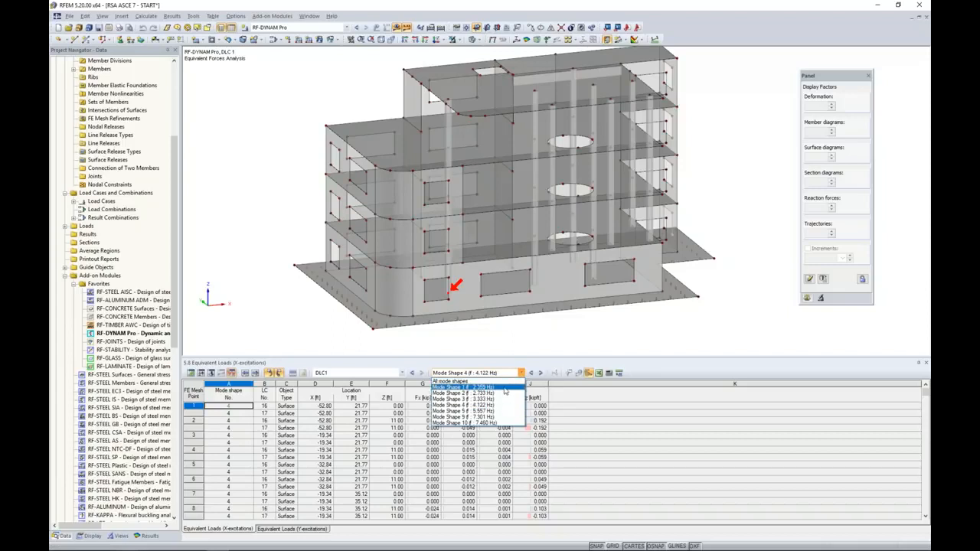
pyautogui.click(503, 388)
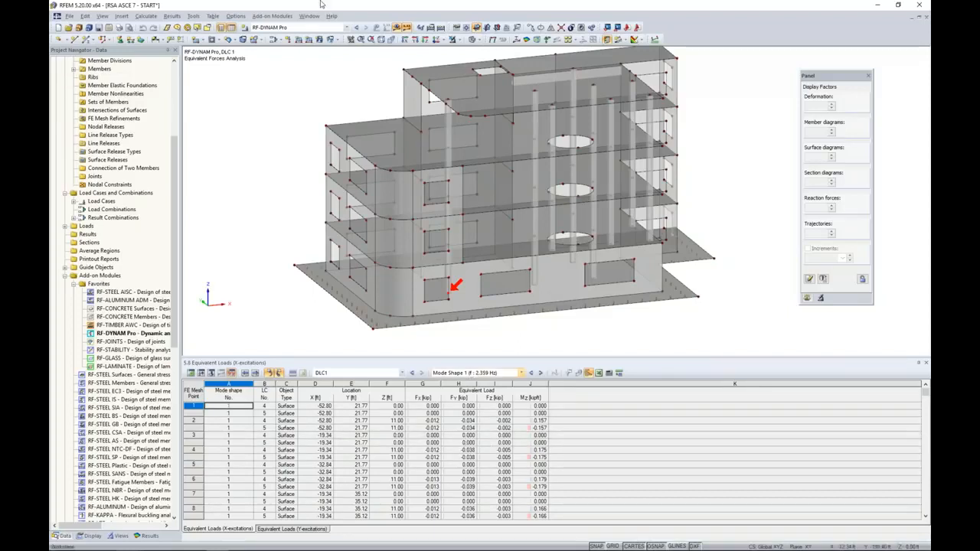
# - Examine the generated DLC1 load cases for mode shape 1 in X and Y with positive and negative torsion, including their CQC parameters
pyautogui.click(273, 39)
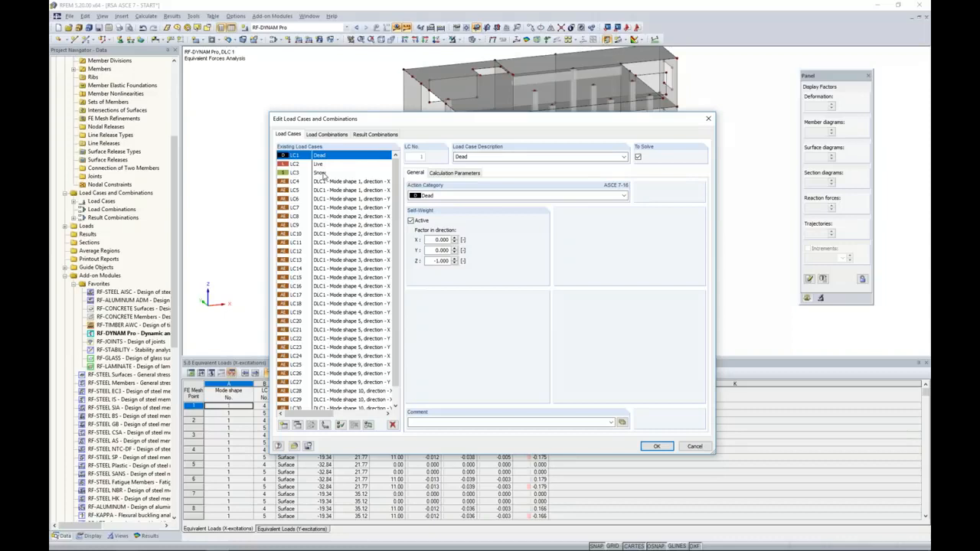
pyautogui.moveTo(316, 416); pyautogui.dragTo(340, 416)
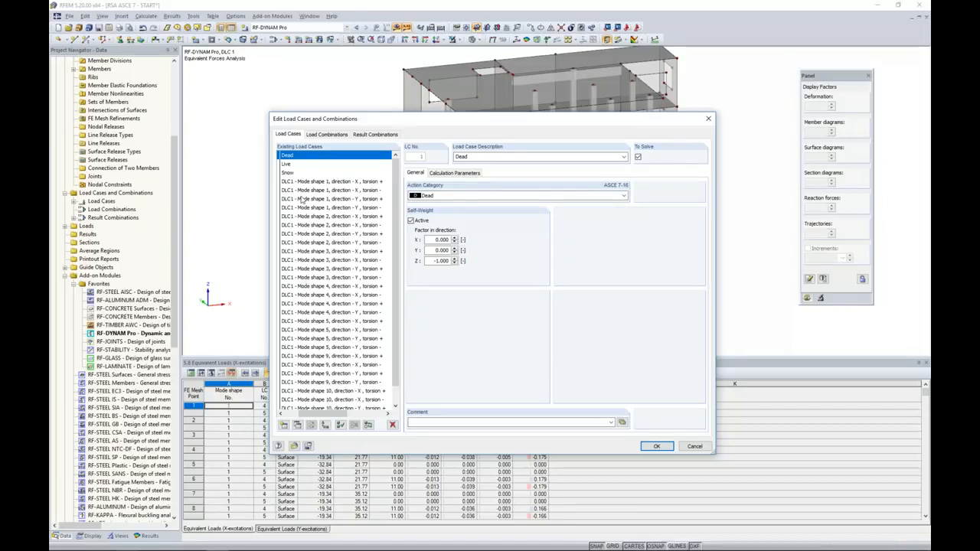
pyautogui.click(304, 182)
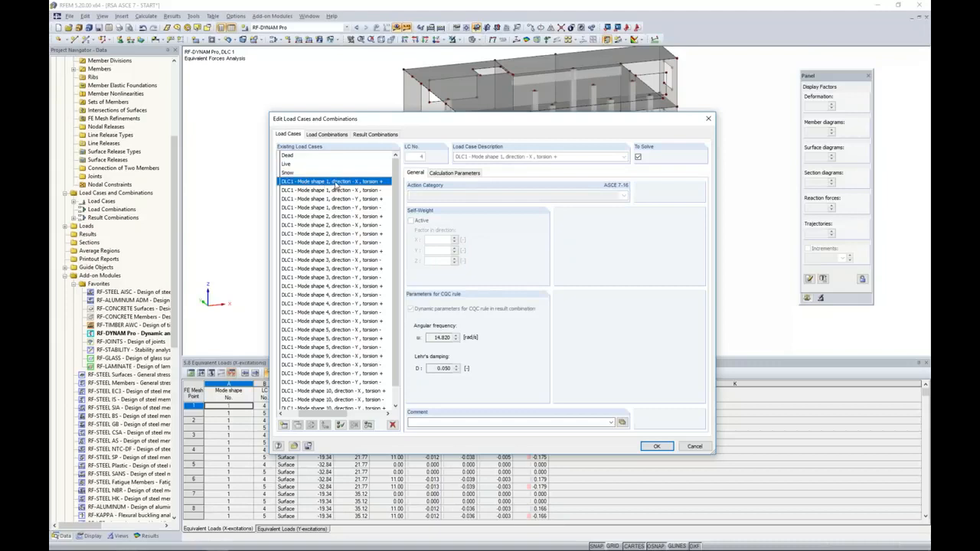
pyautogui.click(371, 190)
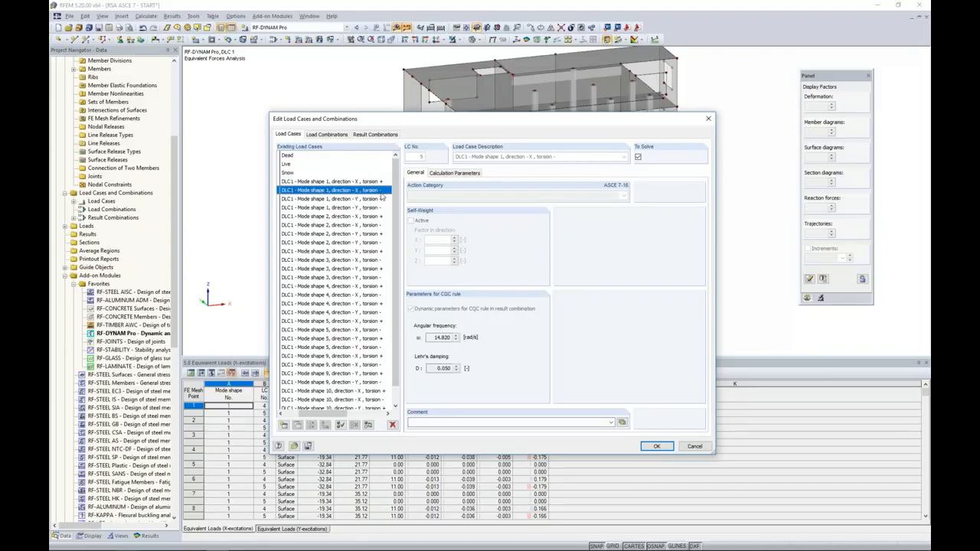
pyautogui.click(339, 199)
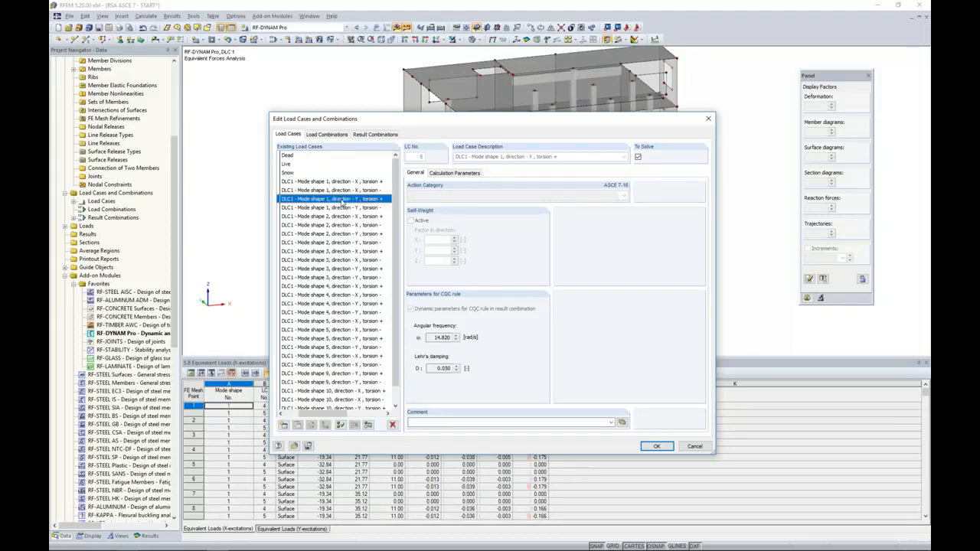
pyautogui.scroll(-1, 392, 220)
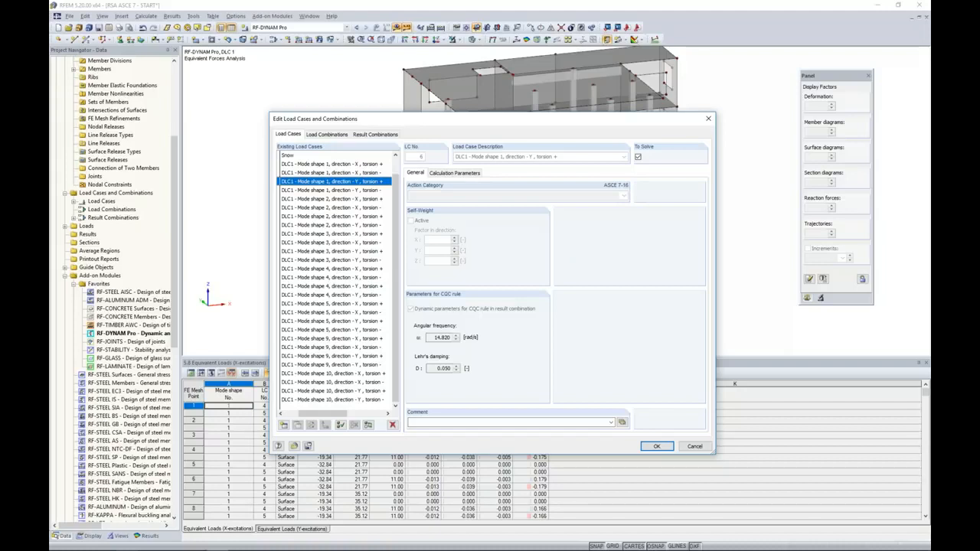
# - Review the load cases, combination criteria and calculation parameters of result combination RC1 for the X-direction envelope
pyautogui.click(366, 135)
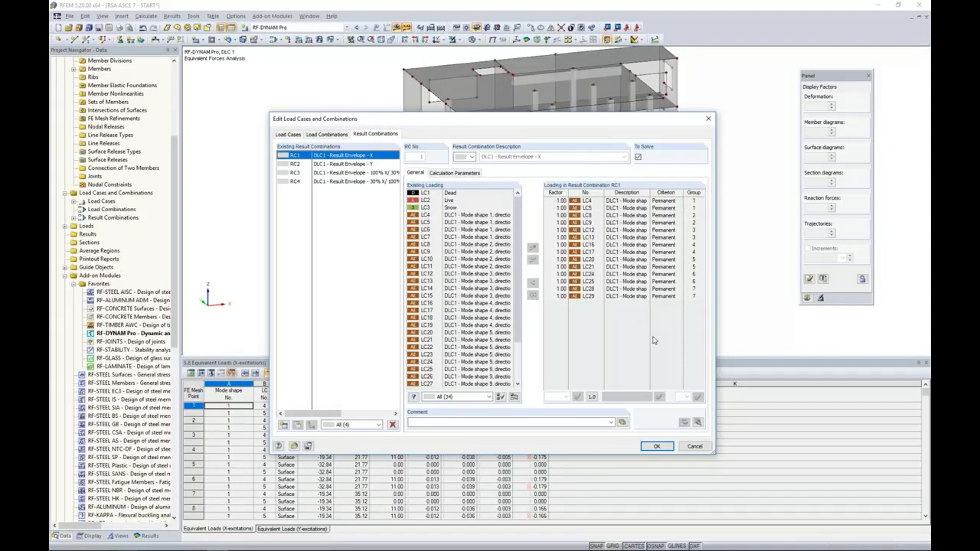
pyautogui.moveTo(653, 192); pyautogui.dragTo(688, 193)
pyautogui.moveTo(602, 387); pyautogui.dragTo(611, 388)
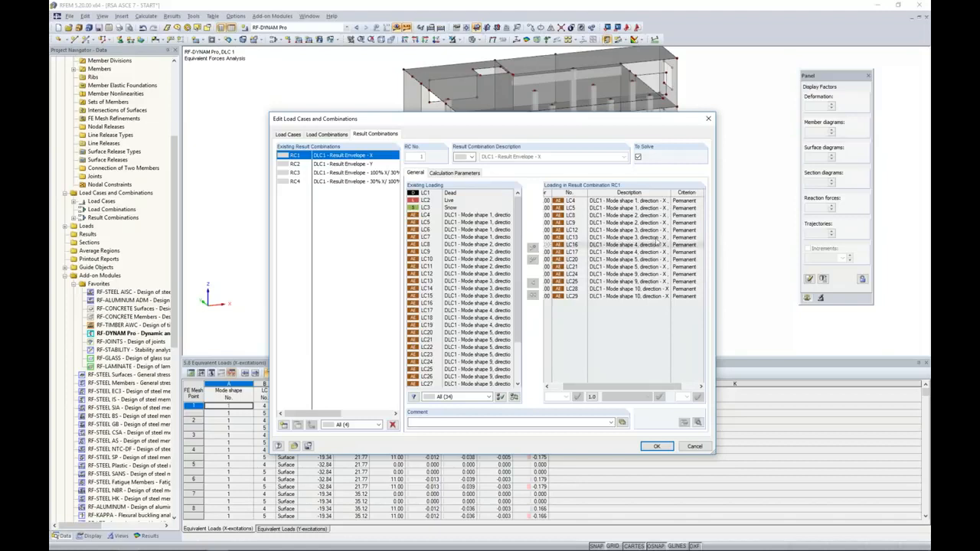
pyautogui.moveTo(672, 193); pyautogui.dragTo(687, 193)
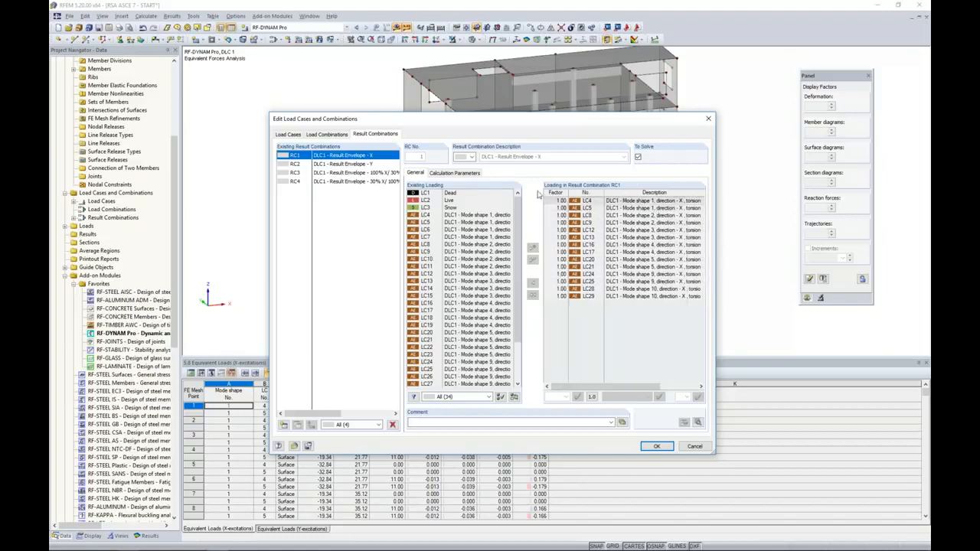
pyautogui.click(455, 173)
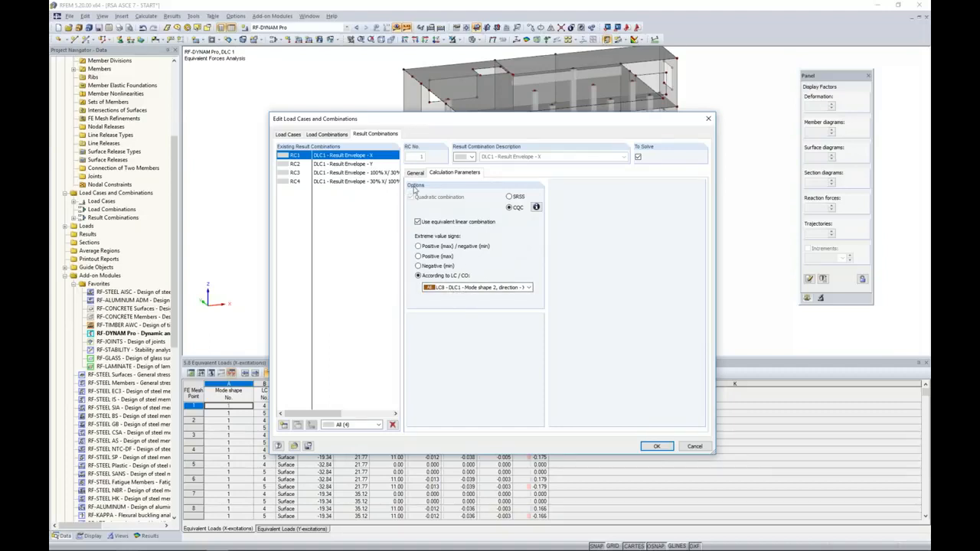
# - Review the included load cases and CQC calculation parameters of result combination RC2 for the Y-direction envelope
pyautogui.click(360, 164)
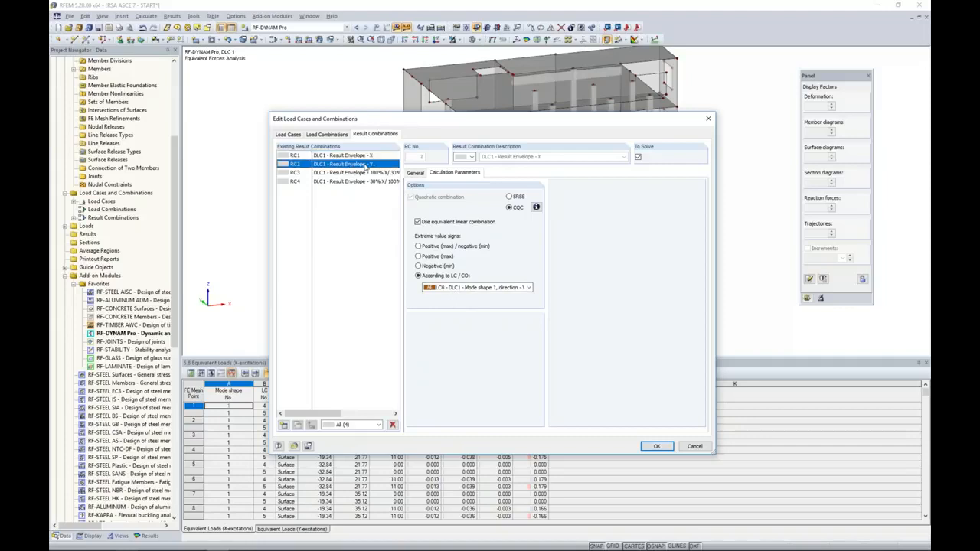
pyautogui.click(412, 175)
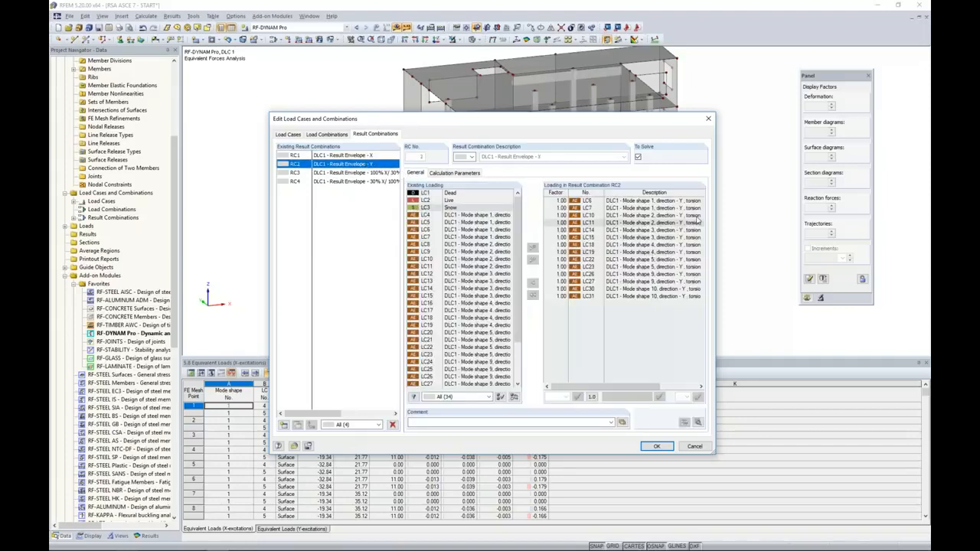
pyautogui.moveTo(705, 193); pyautogui.dragTo(687, 193)
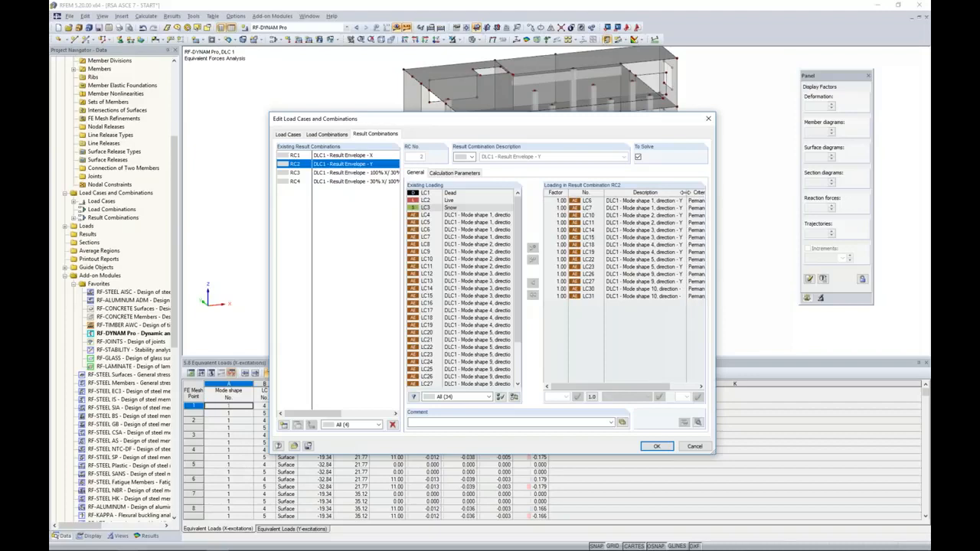
pyautogui.moveTo(616, 386); pyautogui.dragTo(628, 386)
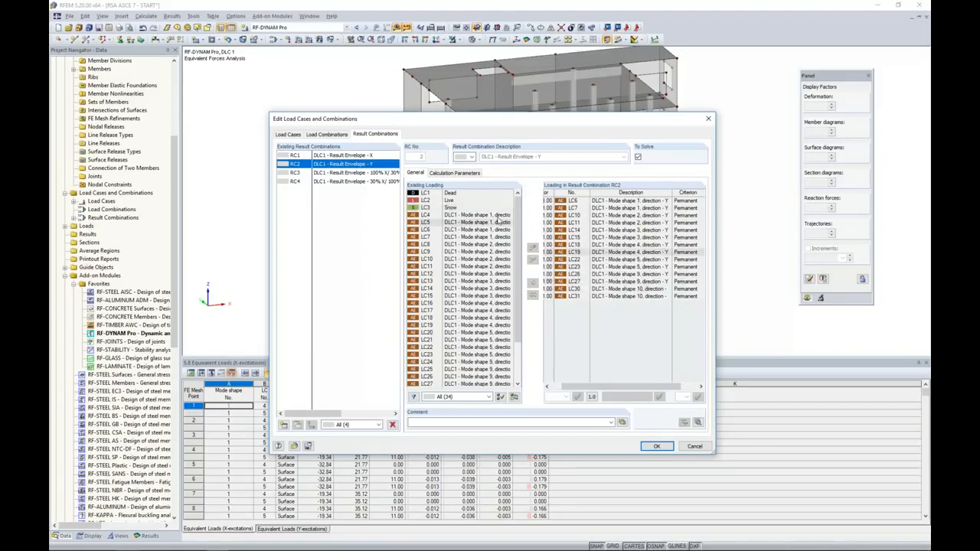
pyautogui.click(457, 173)
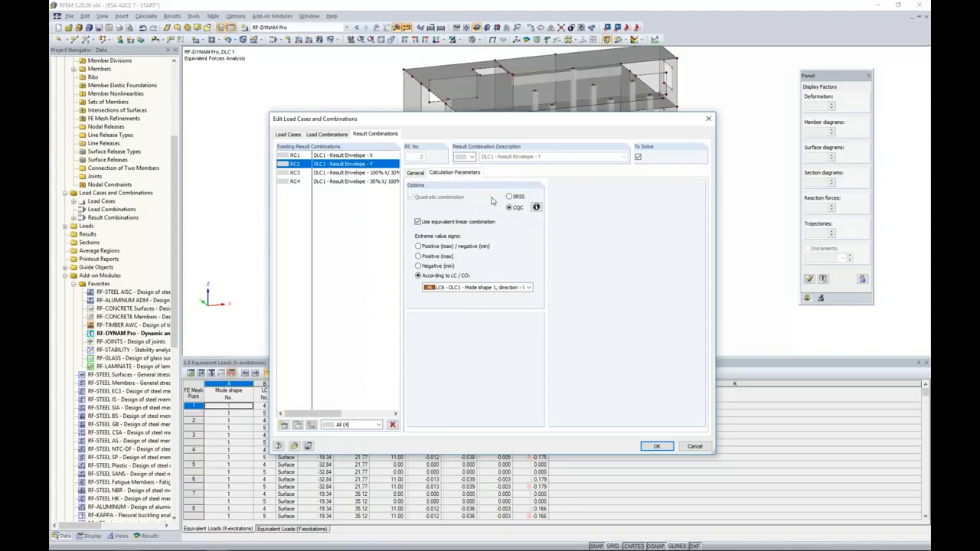
pyautogui.click(416, 173)
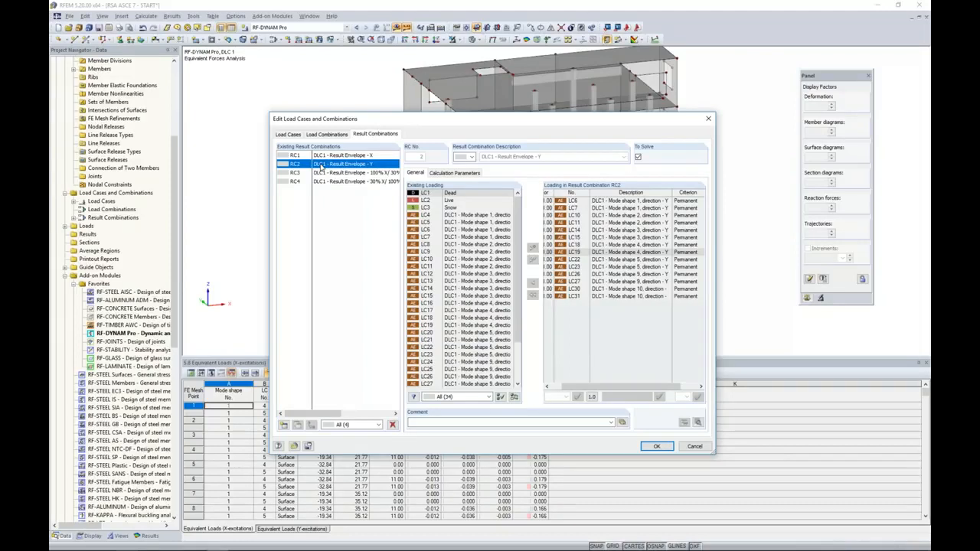
# - Check the RC1 and RC2 factors in directional combinations RC3 and RC4, then close the load case and combination settings
pyautogui.click(321, 173)
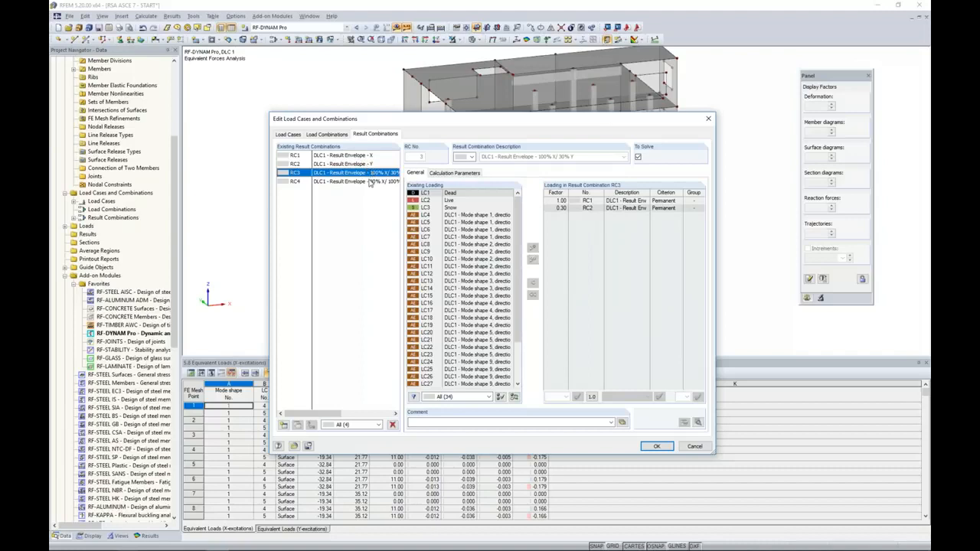
pyautogui.click(369, 183)
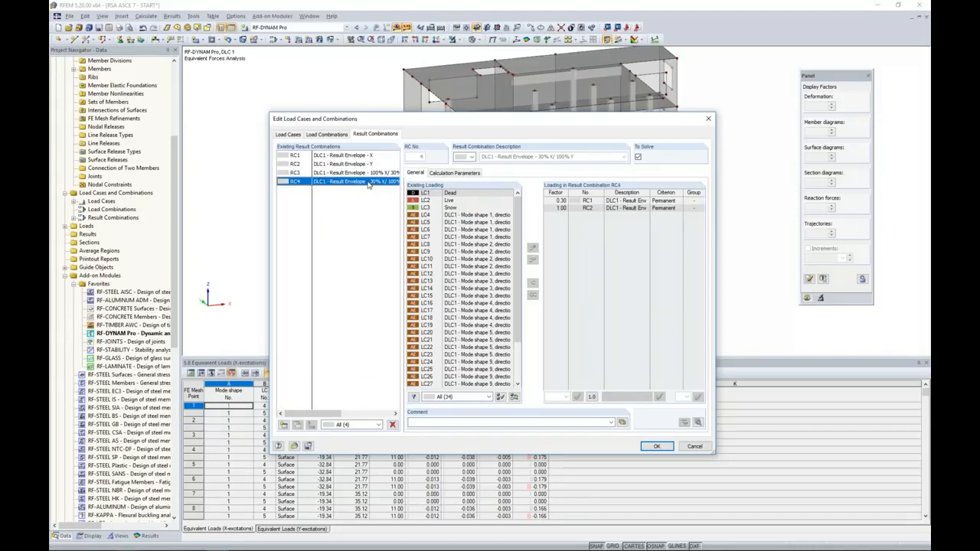
pyautogui.click(656, 447)
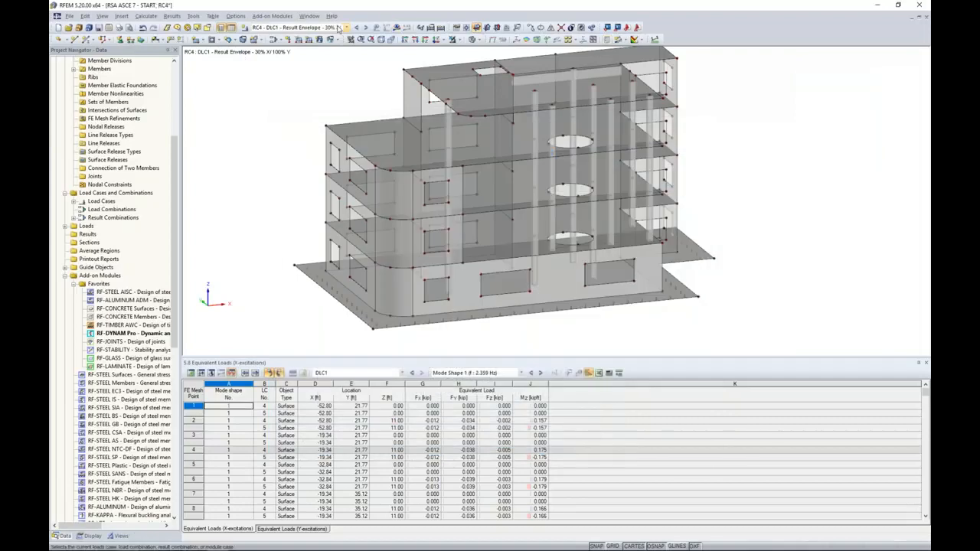
# - Display load case LC4 (DLC1 mode shape 1, direction X, torsion +) and examine the equivalent loads along a column
pyautogui.click(339, 28)
pyautogui.scroll(3, 360, 91)
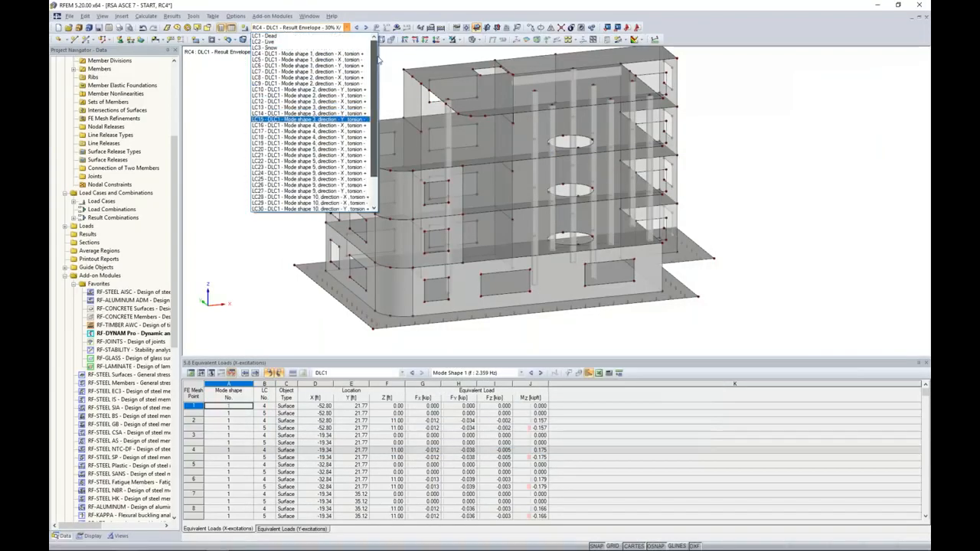
pyautogui.click(360, 54)
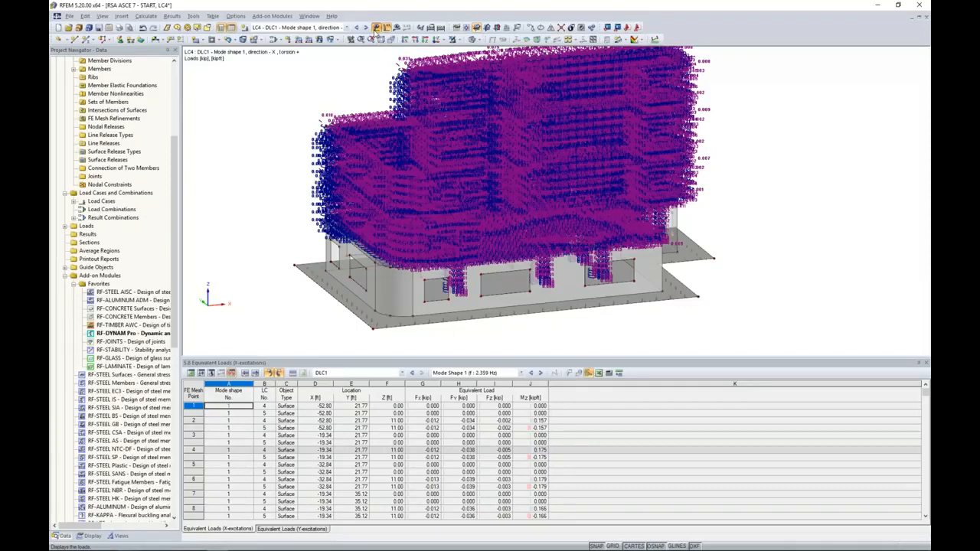
pyautogui.keyDown('ctrl'); pyautogui.moveTo(719, 239); pyautogui.dragTo(696, 246, button='middle'); pyautogui.keyUp('ctrl')
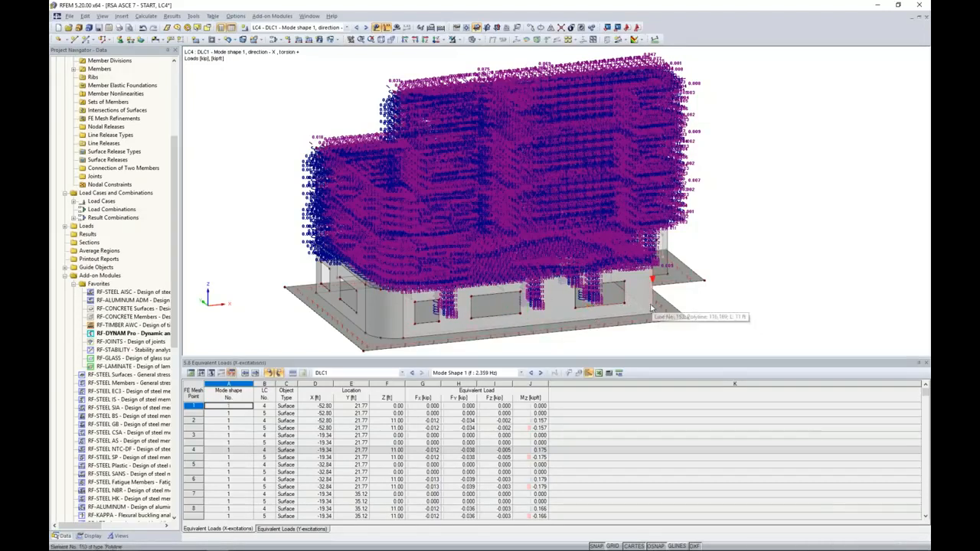
pyautogui.scroll(1, 699, 260)
pyautogui.moveTo(700, 259); pyautogui.dragTo(791, 249, button='middle')
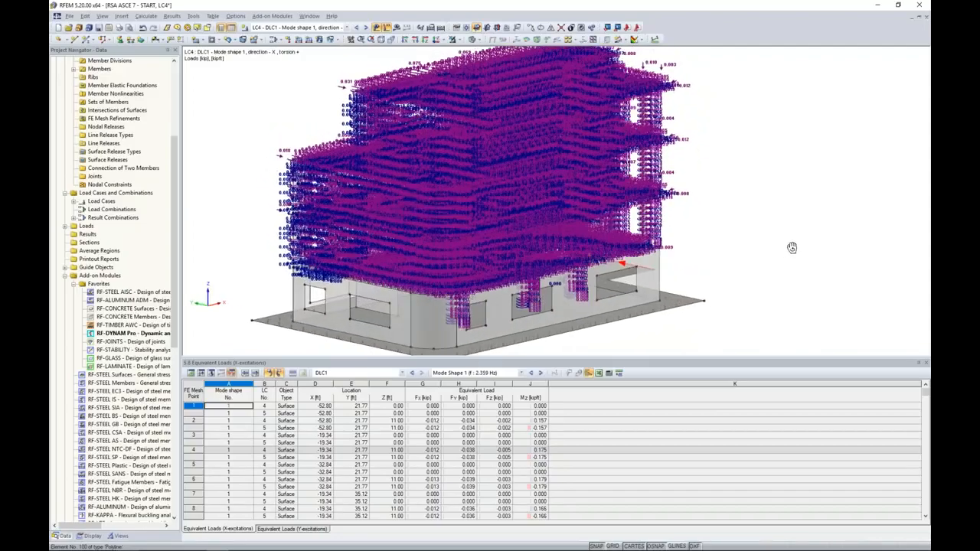
pyautogui.scroll(5, 647, 221)
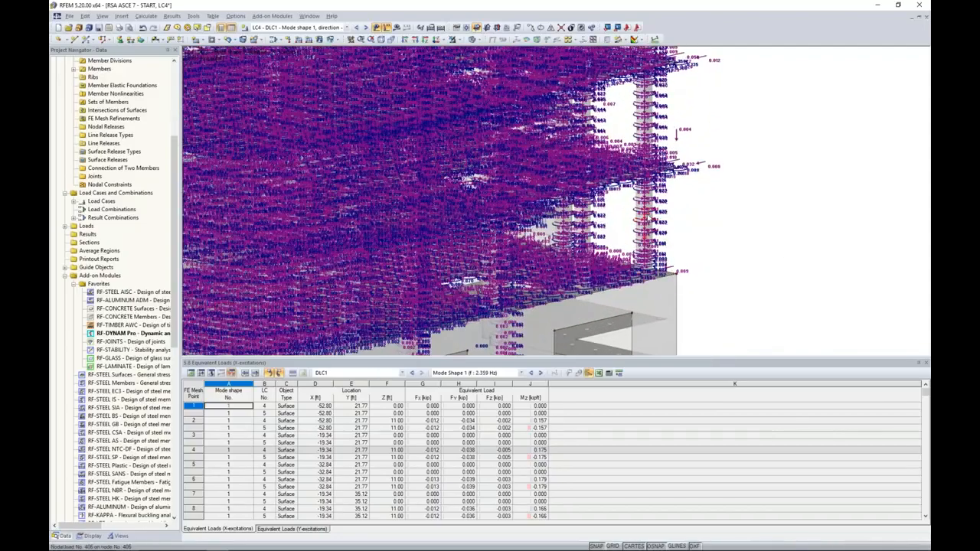
pyautogui.scroll(5, 647, 221)
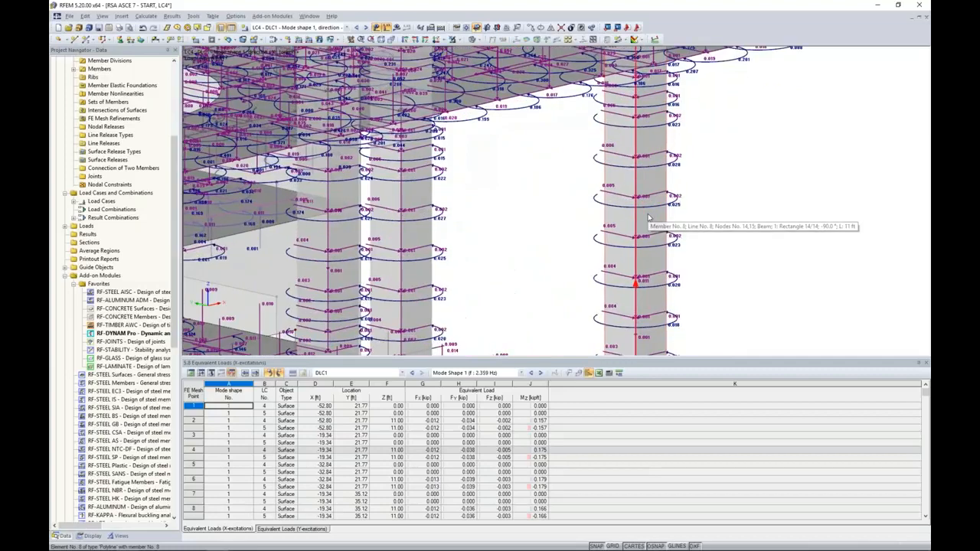
pyautogui.scroll(2, 648, 218)
pyautogui.scroll(3, 647, 219)
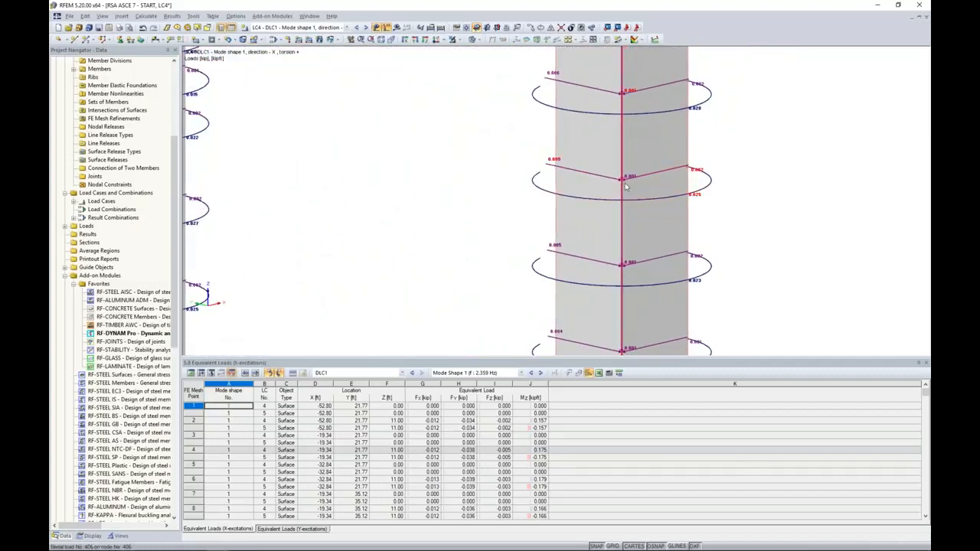
pyautogui.moveTo(624, 182)
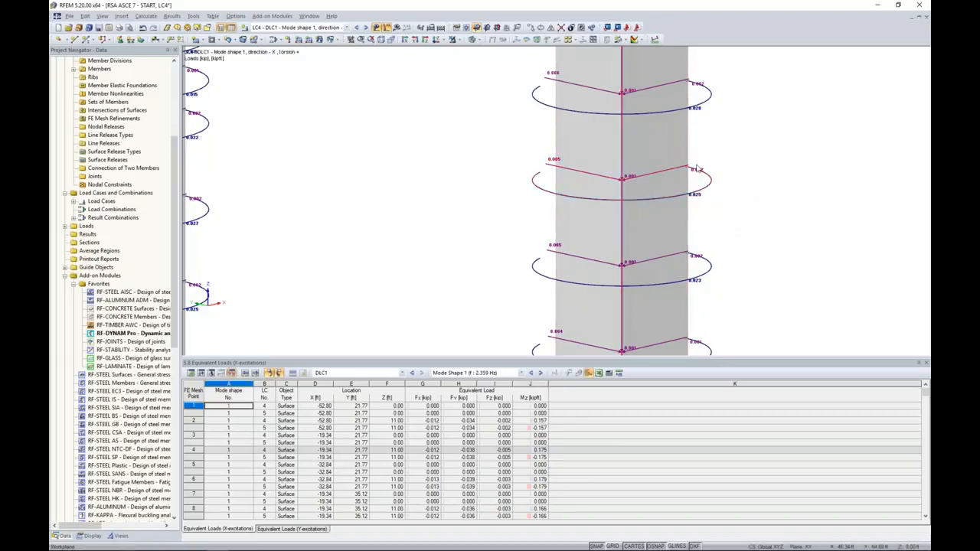
# - Compare the column's equivalent loads in LC5 with negative torsion, and hide the load display for the whole building
pyautogui.click(366, 26)
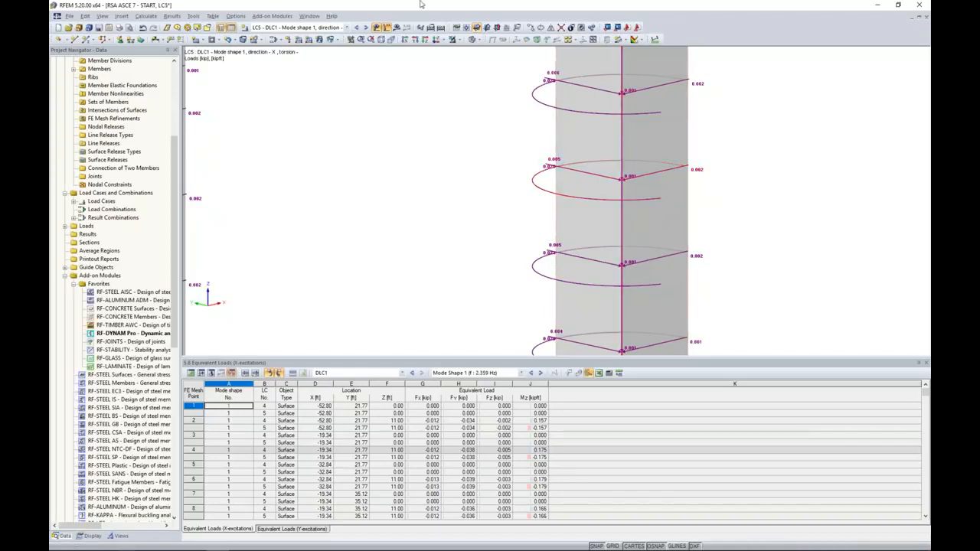
pyautogui.click(376, 27)
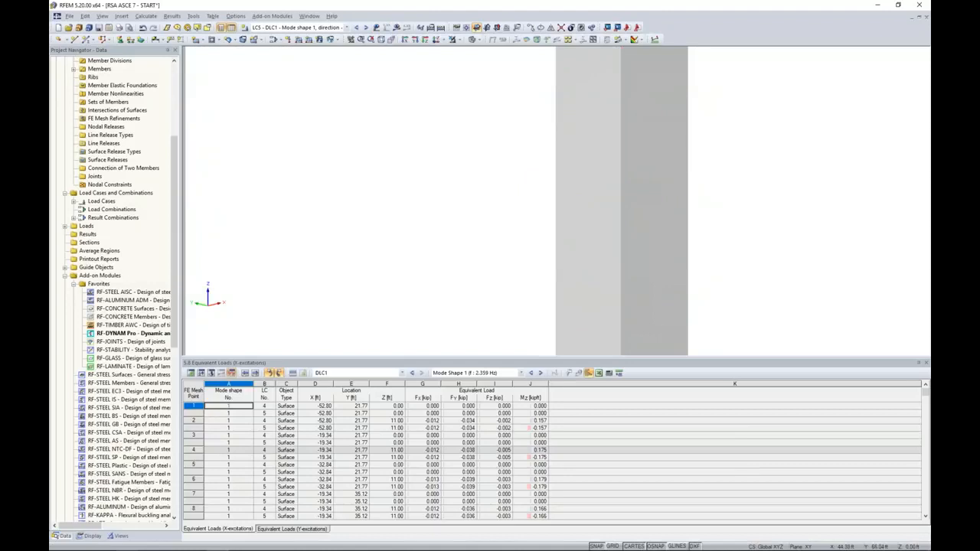
pyautogui.scroll(-10, 468, 168)
pyautogui.moveTo(501, 164); pyautogui.dragTo(506, 195, button='middle')
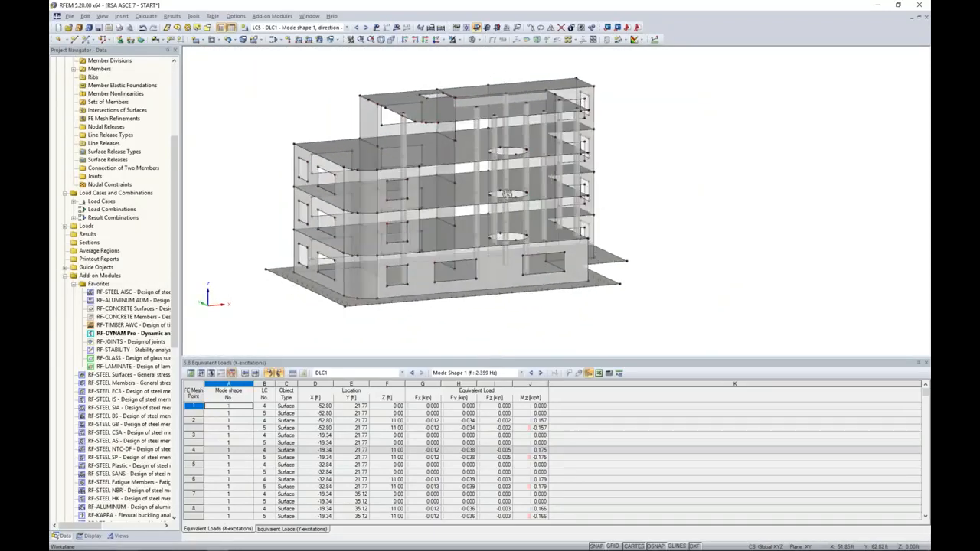
pyautogui.scroll(-1, 506, 195)
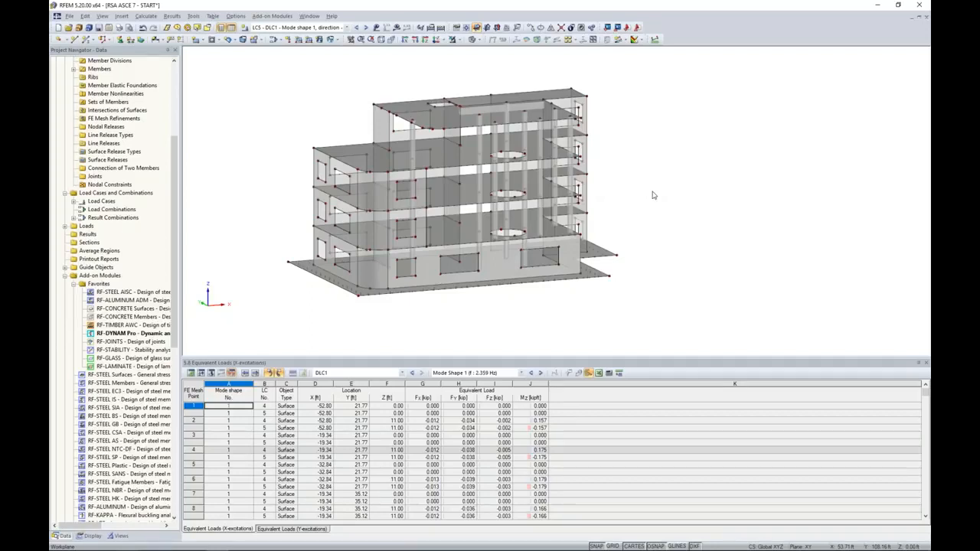
# - Switch to the already open model RSA ASCE 7 - MC2
pyautogui.click(146, 17)
pyautogui.click(146, 16)
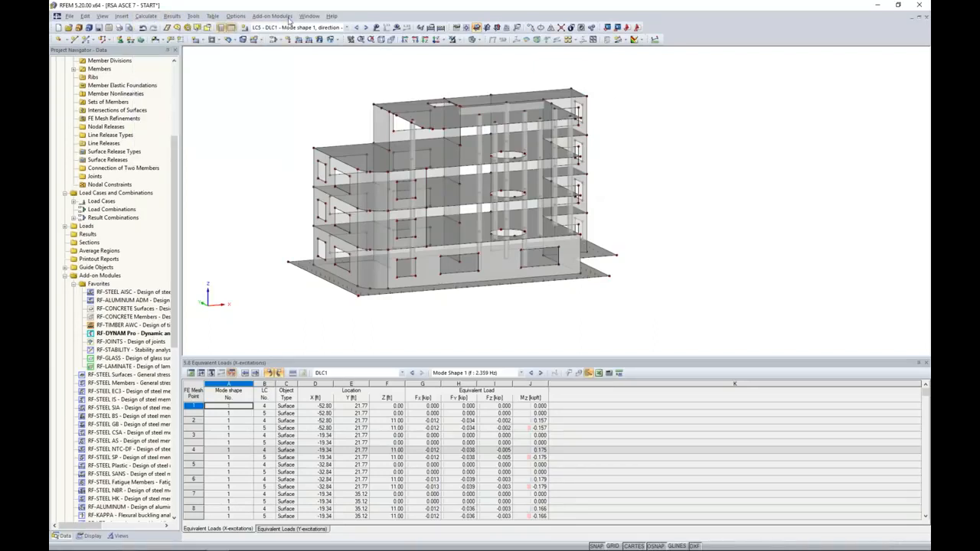
pyautogui.click(308, 16)
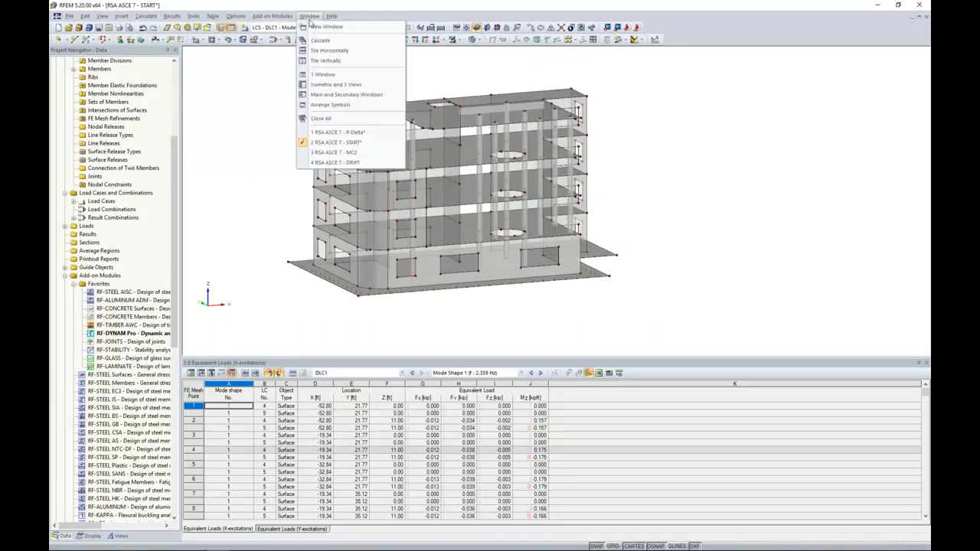
pyautogui.click(333, 152)
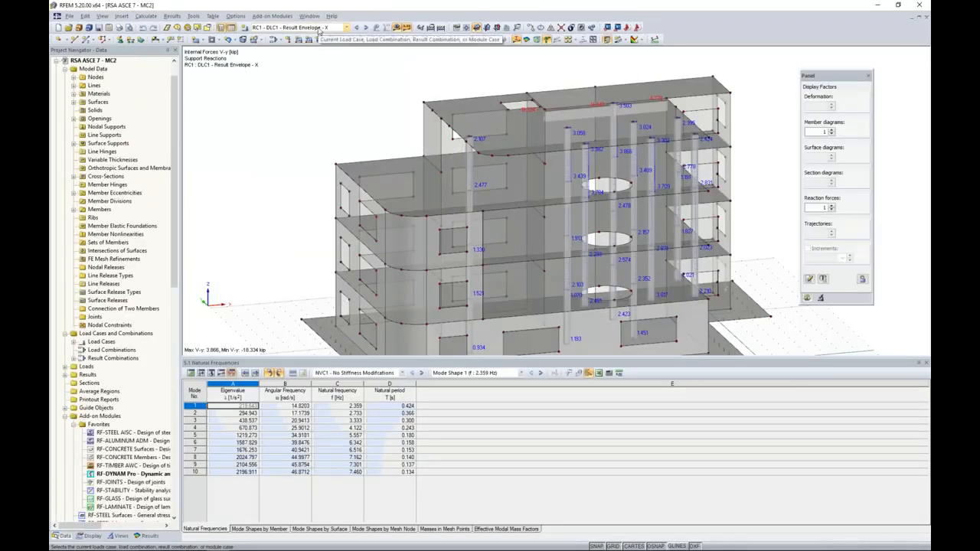
pyautogui.scroll(-2, 330, 153)
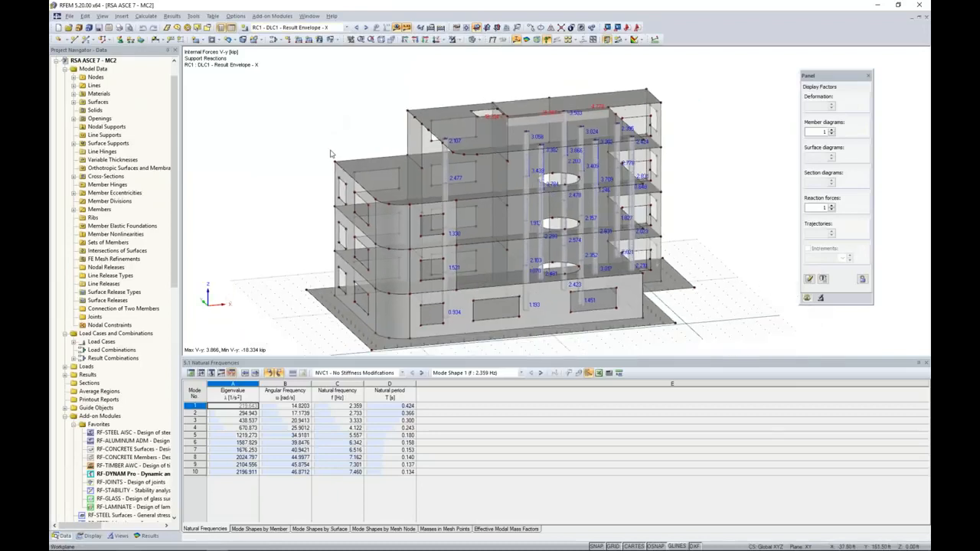
# - Show the global deformations u of the building for result combination RC1, the X-direction result envelope
pyautogui.click(147, 536)
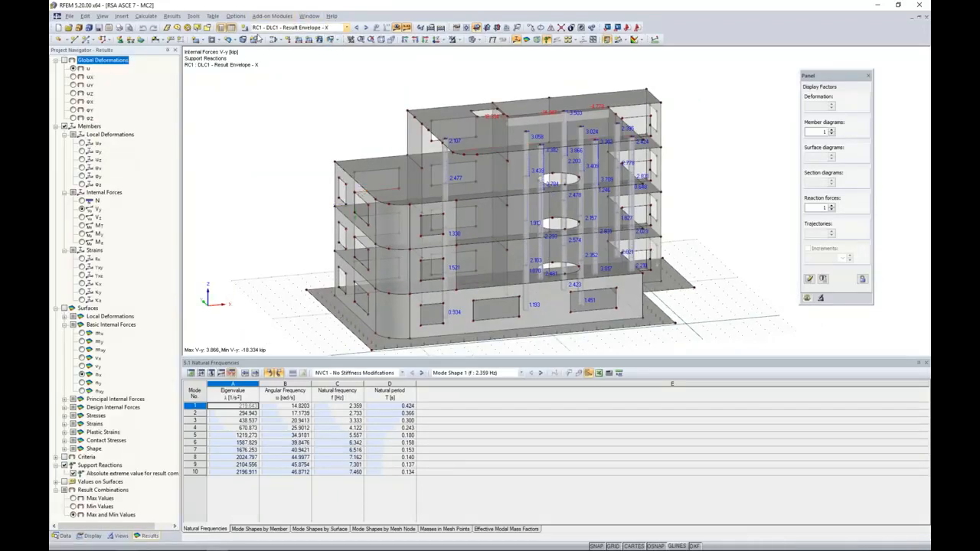
pyautogui.click(346, 28)
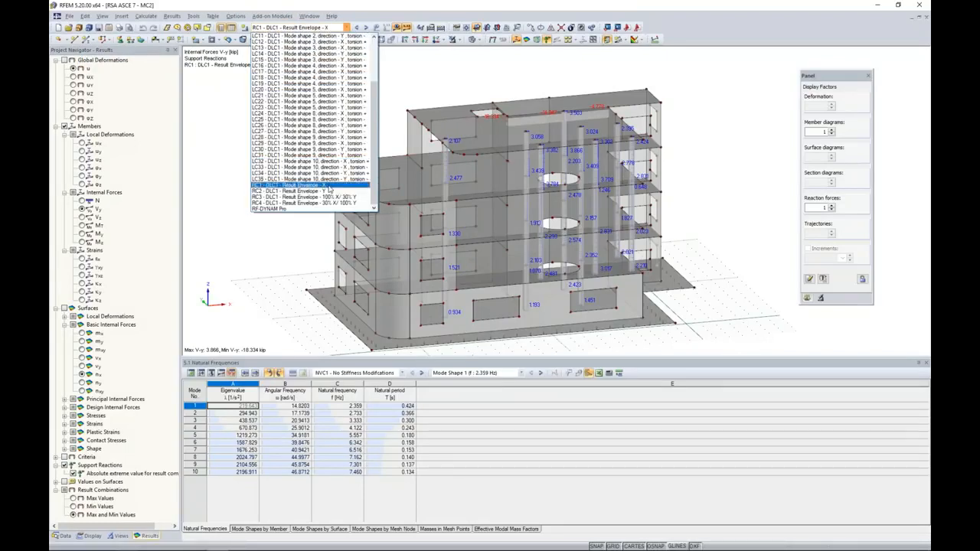
pyautogui.click(329, 186)
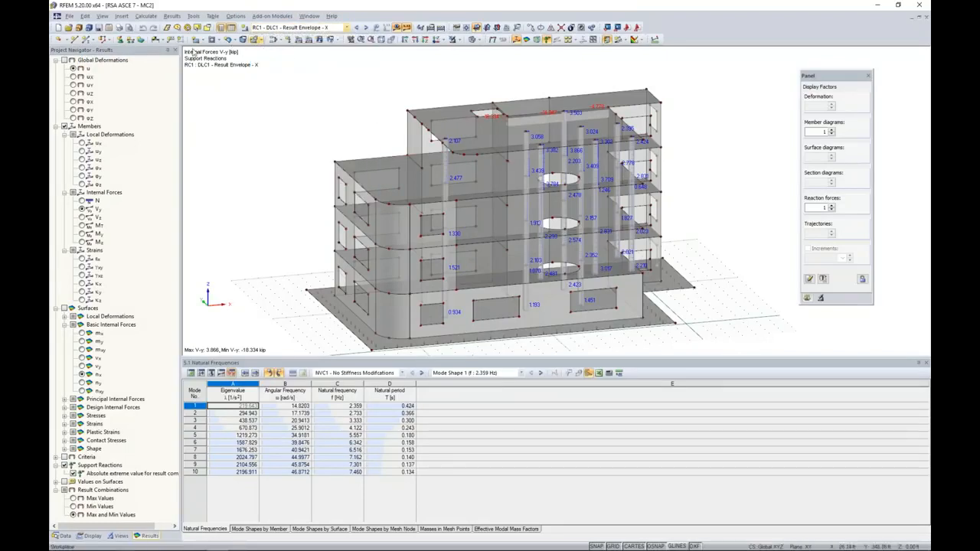
pyautogui.click(65, 61)
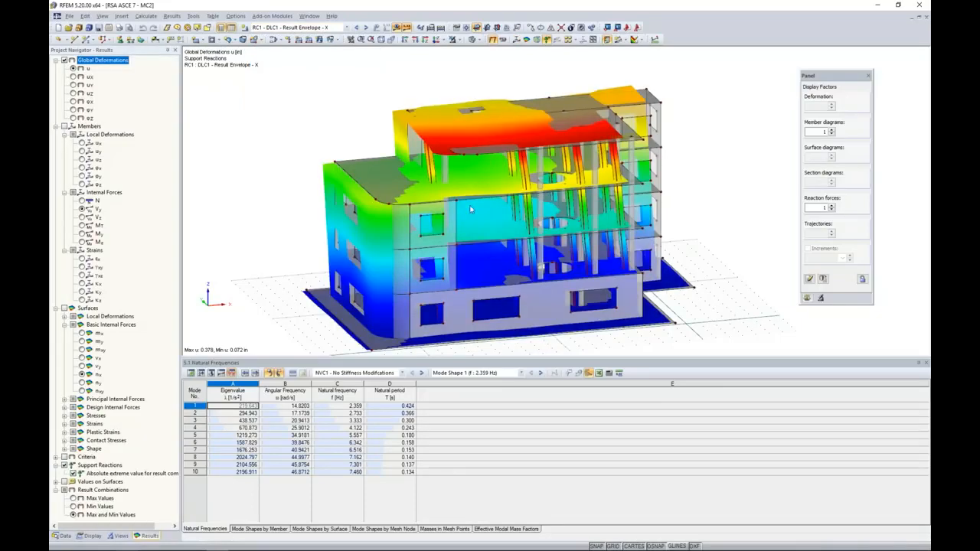
pyautogui.keyDown('ctrl'); pyautogui.moveTo(714, 295); pyautogui.dragTo(724, 268, button='middle'); pyautogui.keyUp('ctrl')
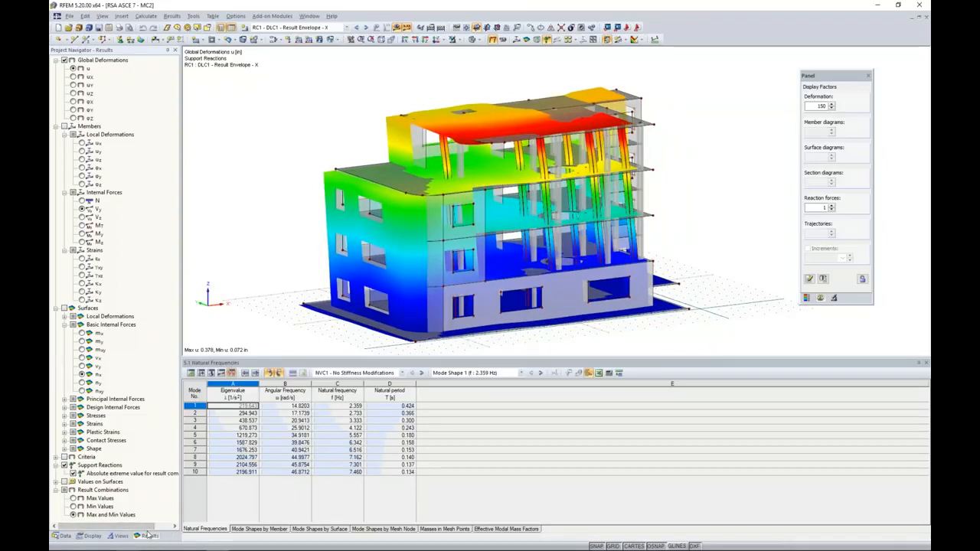
# - Show the member axial forces N for RC1 and set the member diagram display factor to 1.5
pyautogui.click(64, 126)
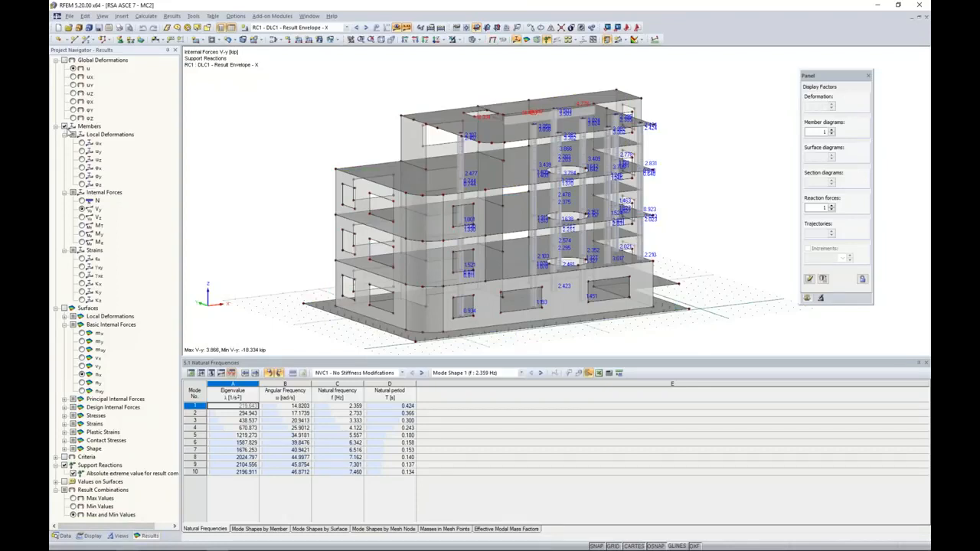
pyautogui.click(82, 200)
pyautogui.keyDown('ctrl'); pyautogui.moveTo(695, 196); pyautogui.dragTo(740, 188, button='middle'); pyautogui.keyUp('ctrl')
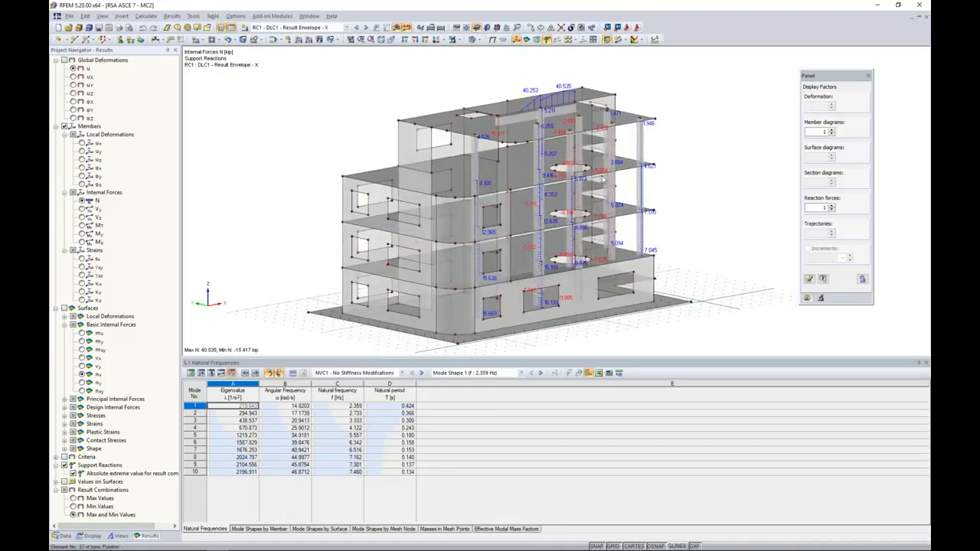
pyautogui.scroll(5, 599, 181)
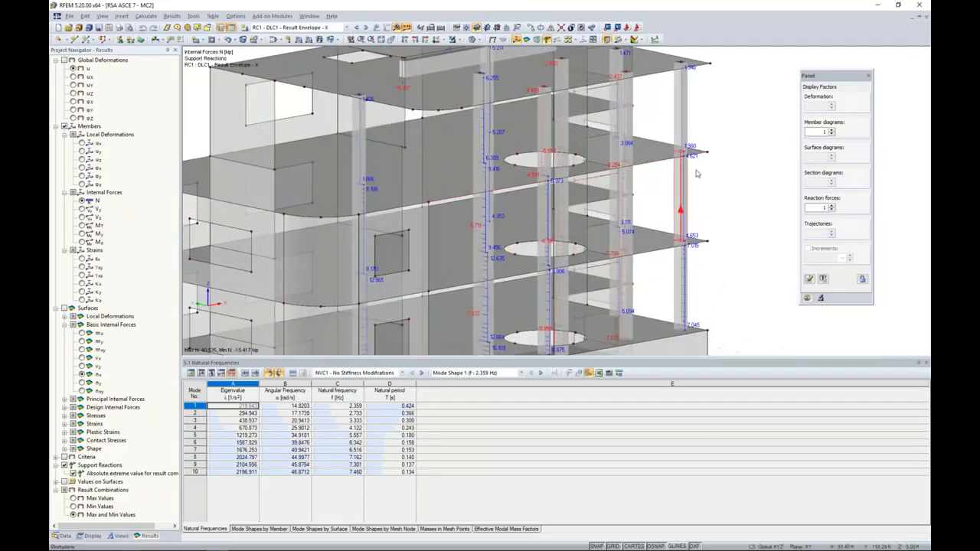
pyautogui.click(832, 130)
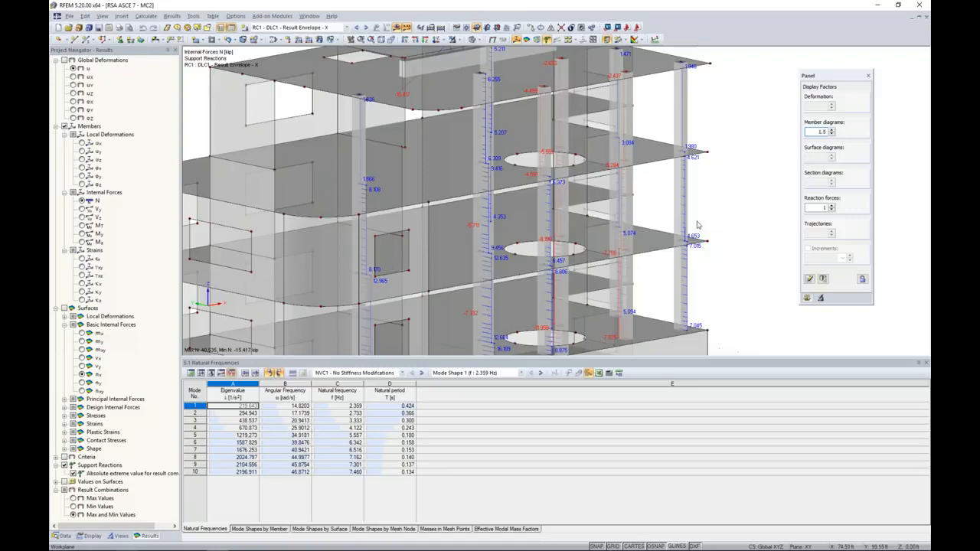
# - View the member shear forces Vz and moments My for RC1, and set the member diagram factor to 1.25
pyautogui.click(82, 218)
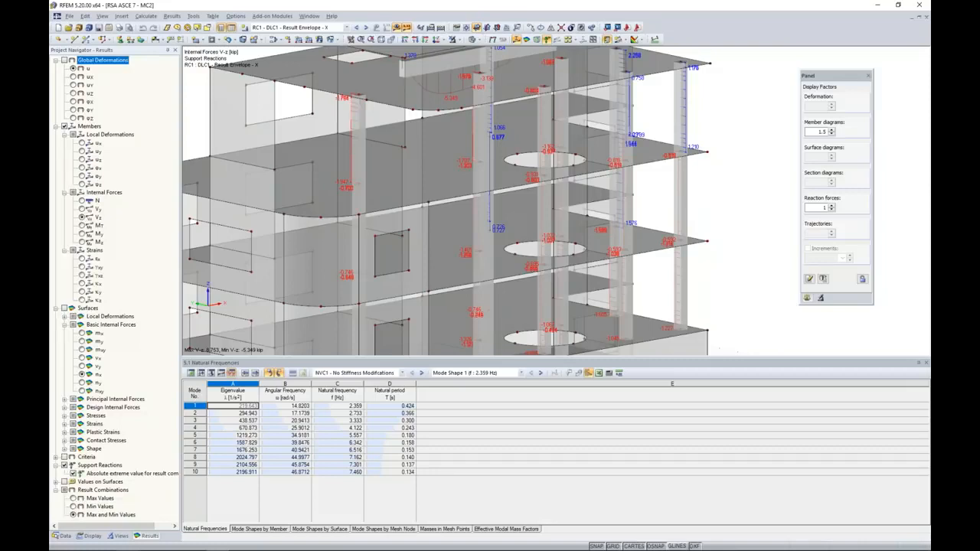
pyautogui.click(82, 234)
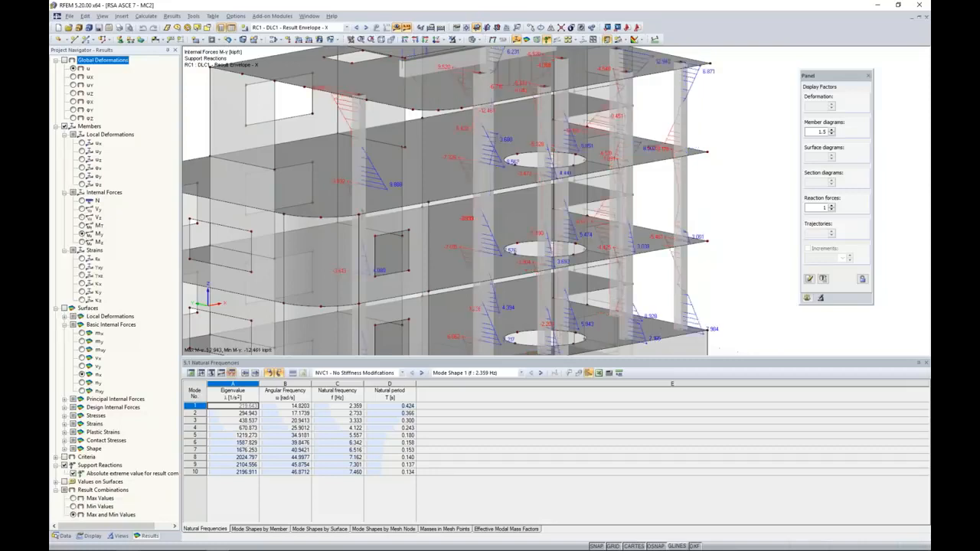
pyautogui.click(833, 134)
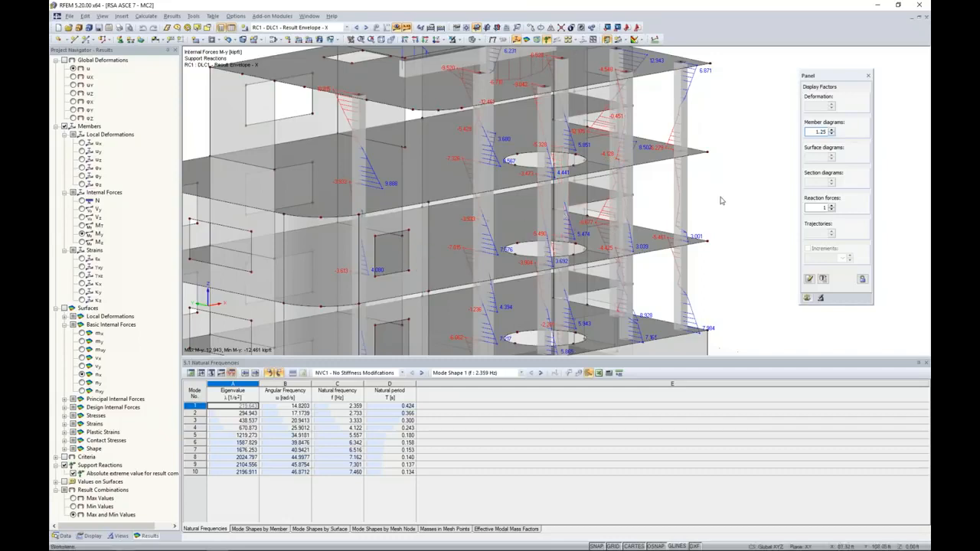
# - Replace the member results with surface results and isolate the foundation slab in visibility mode
pyautogui.click(65, 126)
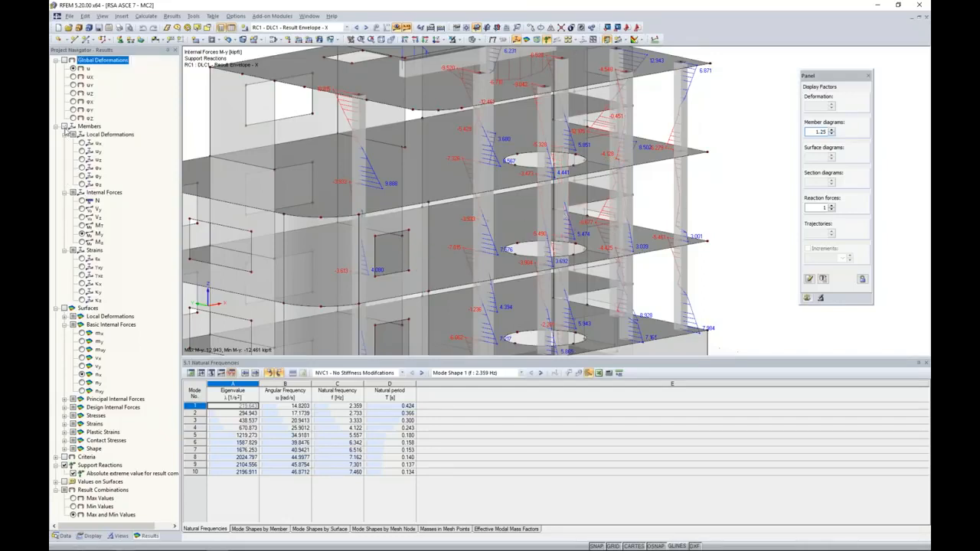
pyautogui.click(65, 309)
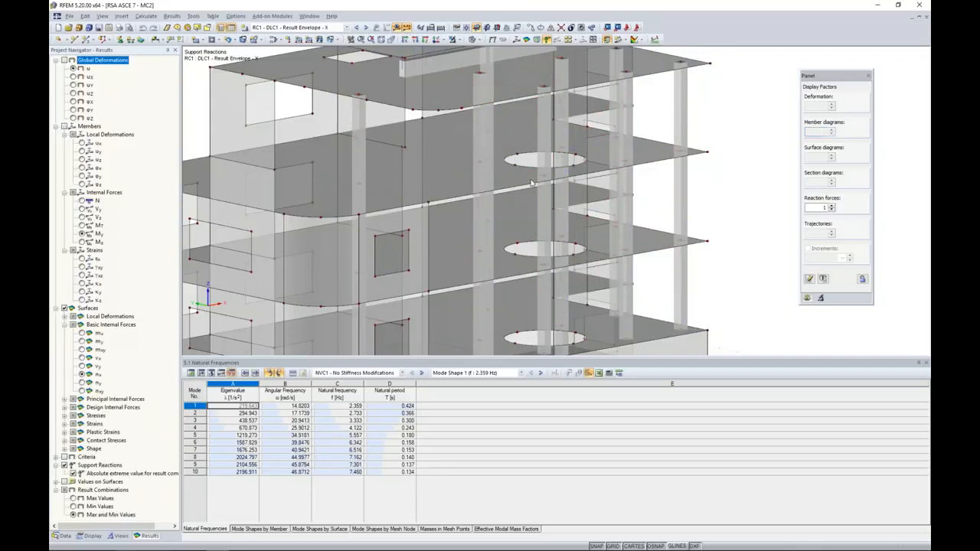
pyautogui.scroll(-4, 649, 219)
pyautogui.keyDown('ctrl'); pyautogui.moveTo(702, 227); pyautogui.dragTo(651, 229, button='middle'); pyautogui.keyUp('ctrl')
pyautogui.scroll(3, 609, 290)
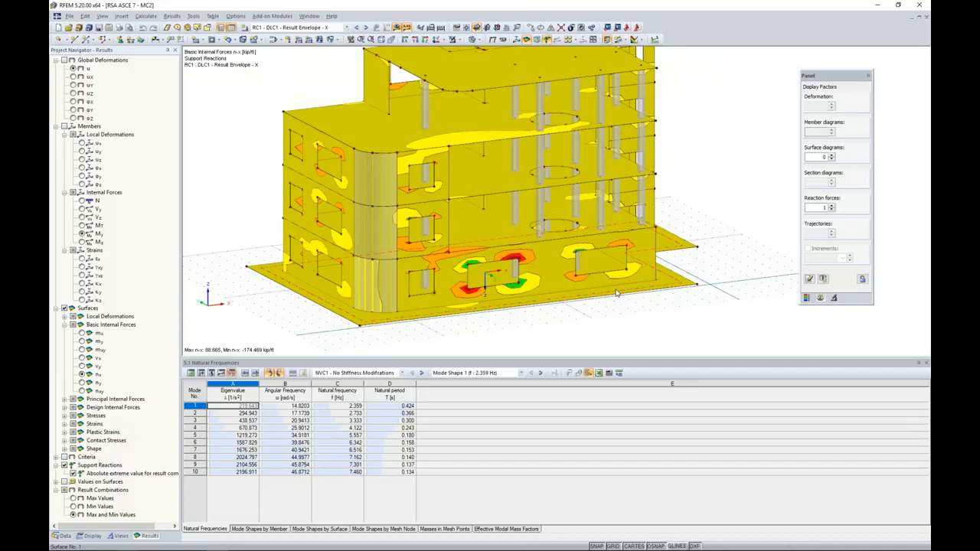
pyautogui.click(618, 255)
pyautogui.click(456, 40)
pyautogui.click(490, 50)
pyautogui.click(249, 212)
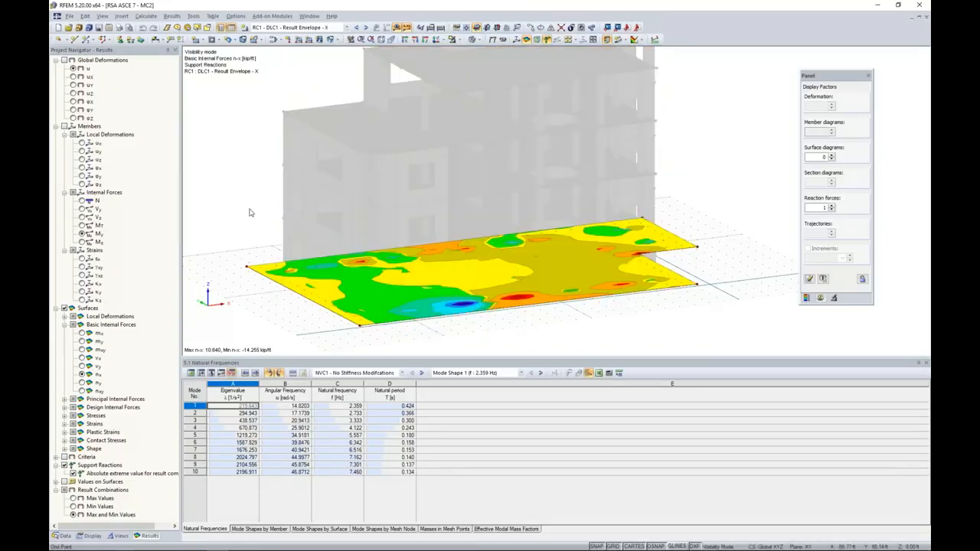
# - Review the foundation slab's basic internal forces mx, my, vx and nx for RC1
pyautogui.click(83, 334)
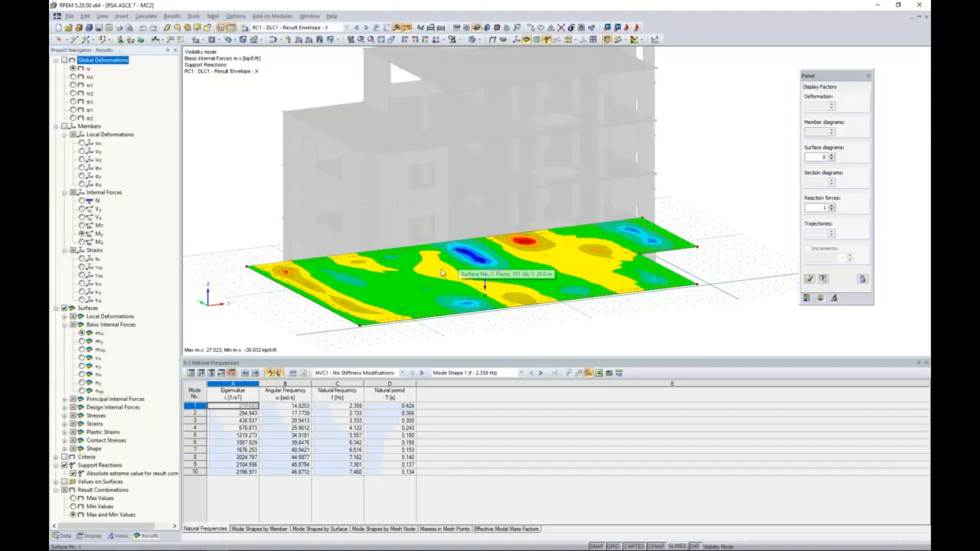
pyautogui.click(81, 342)
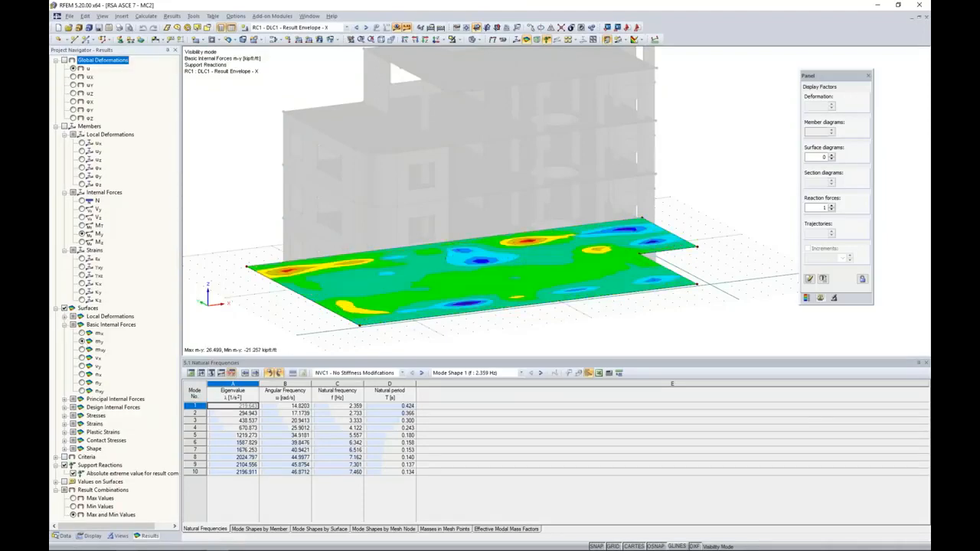
pyautogui.click(82, 357)
pyautogui.click(82, 375)
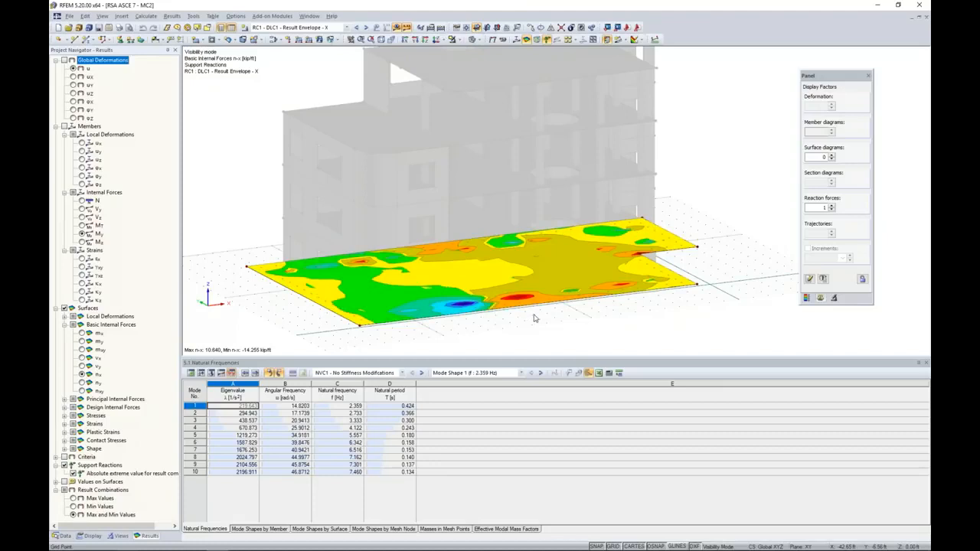
# - View the foundation slab's nx forces for RC2 and look through the available result combinations
pyautogui.click(366, 28)
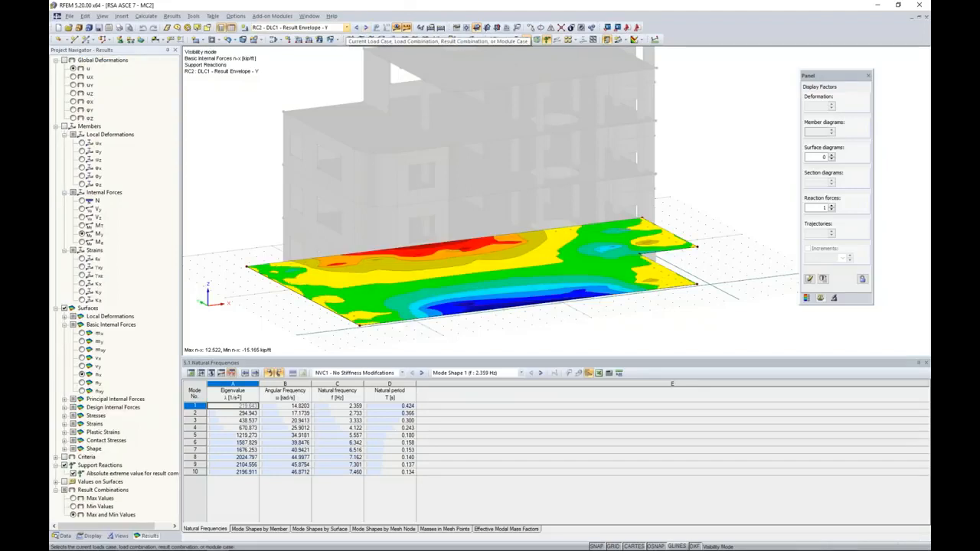
pyautogui.click(281, 31)
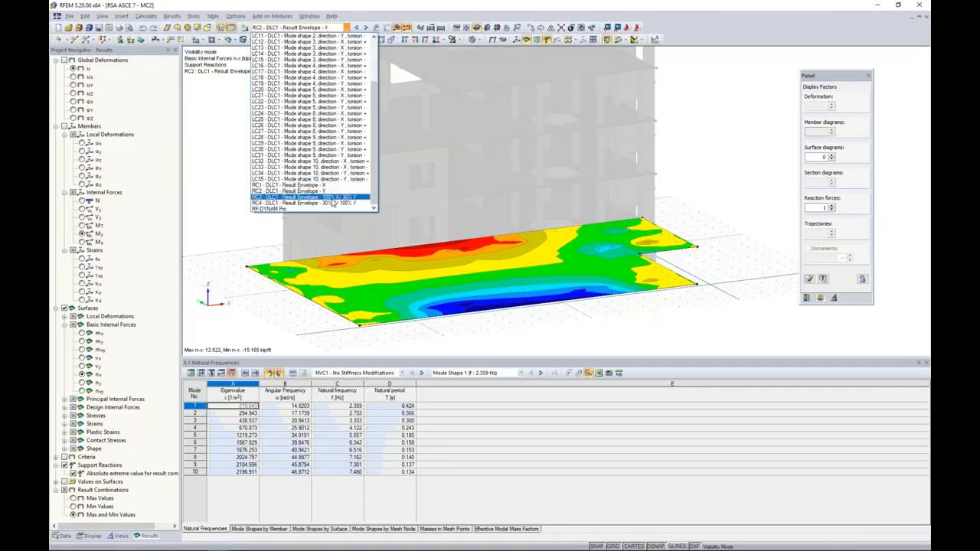
pyautogui.click(236, 179)
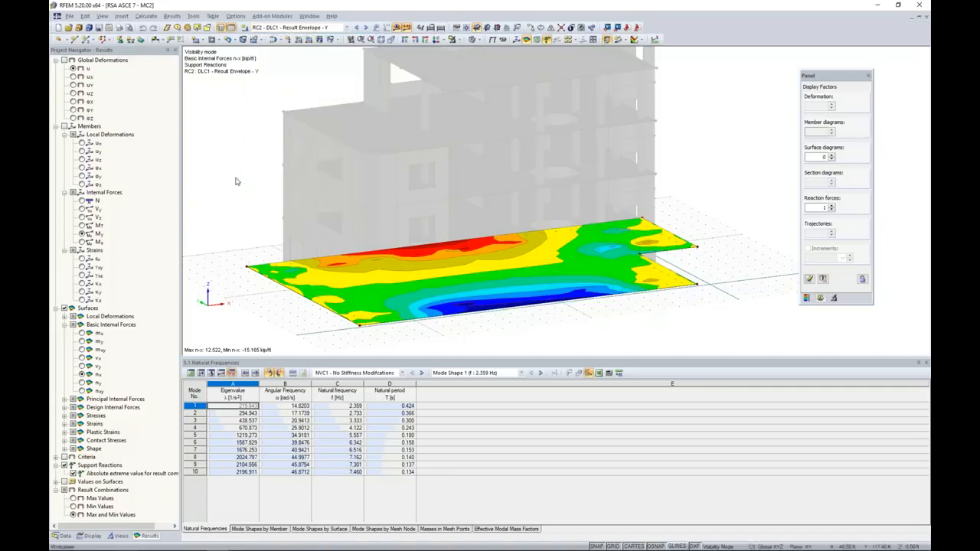
pyautogui.click(347, 29)
pyautogui.click(347, 28)
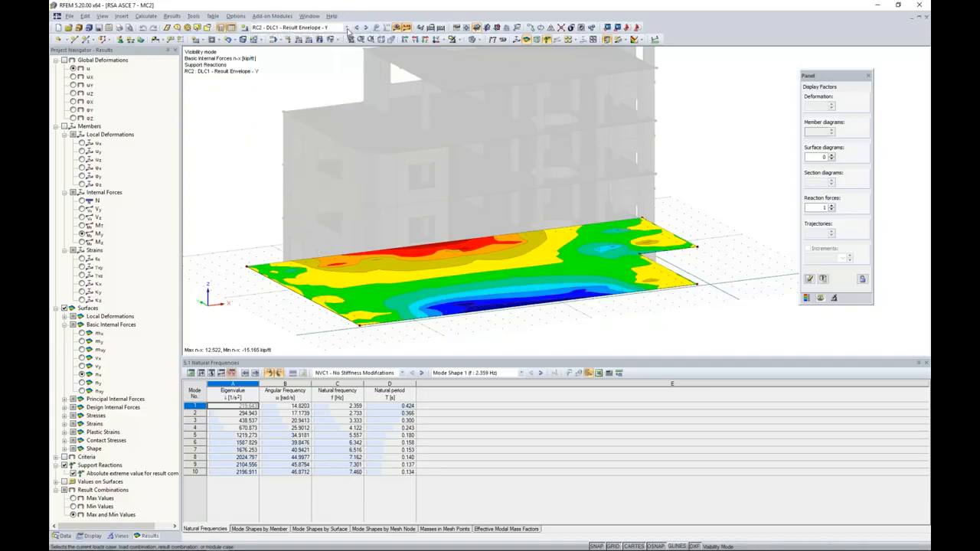
# - Cancel visibility mode to restore the whole building and turn off the surface results
pyautogui.click(459, 45)
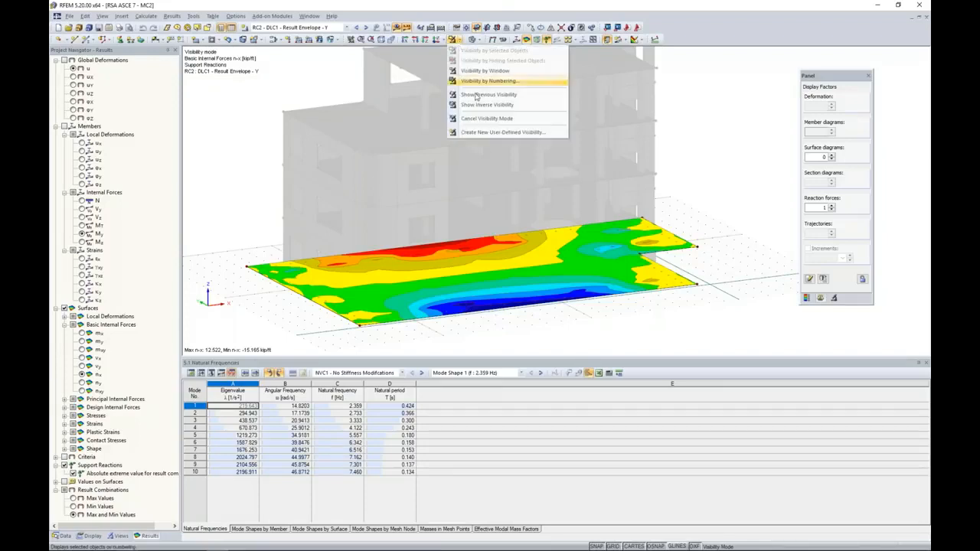
pyautogui.click(476, 118)
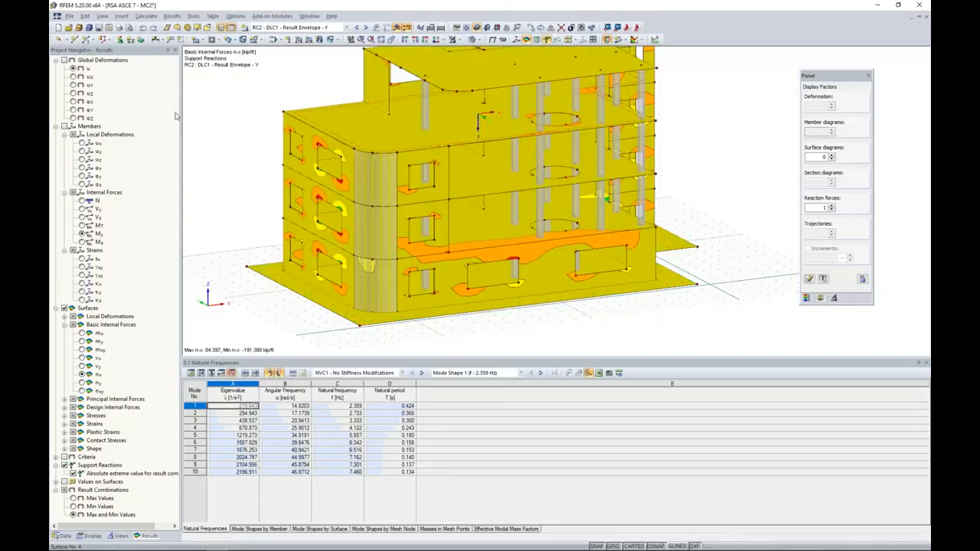
pyautogui.click(65, 308)
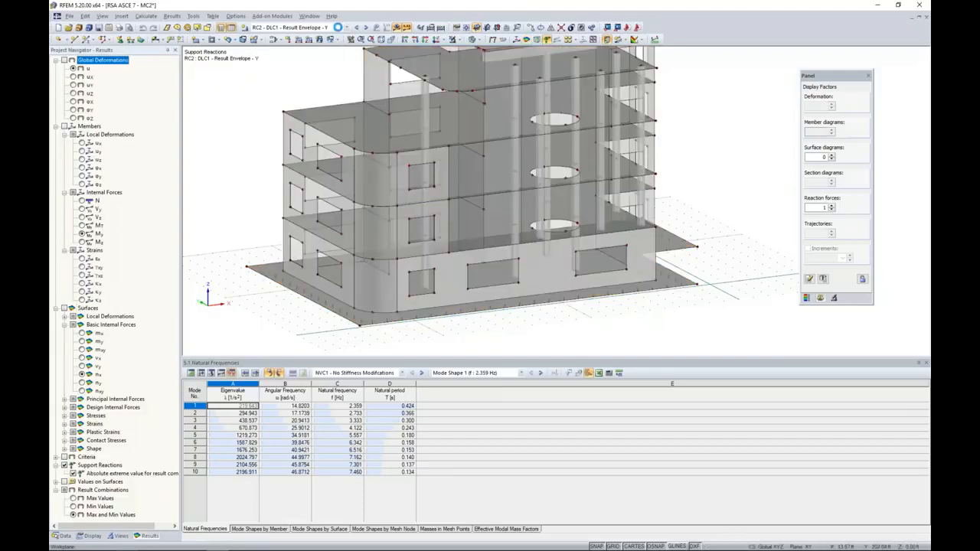
# - Display load case LC4 for mode shape 1 in direction X, and switch the results table to the DLC1 equivalent loads
pyautogui.click(347, 28)
pyautogui.scroll(10, 346, 72)
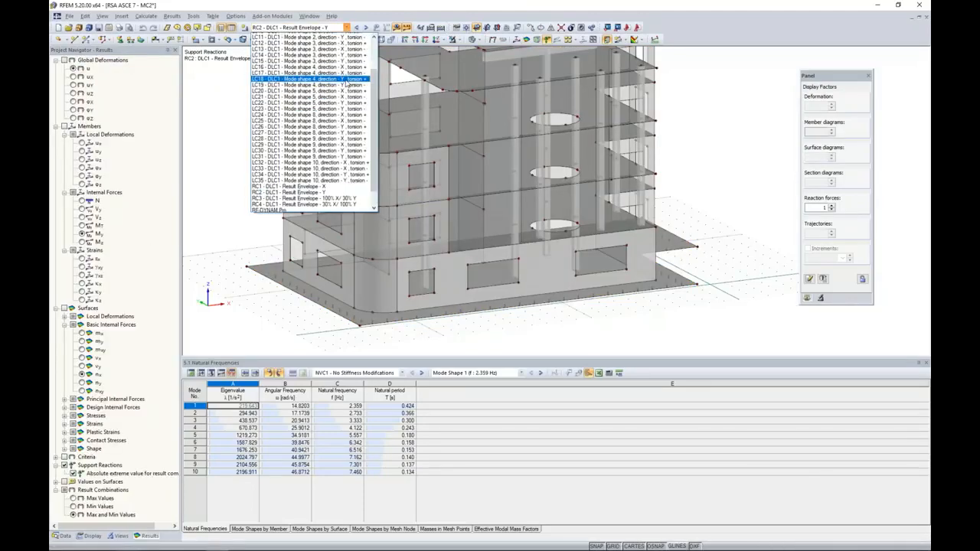
pyautogui.click(345, 54)
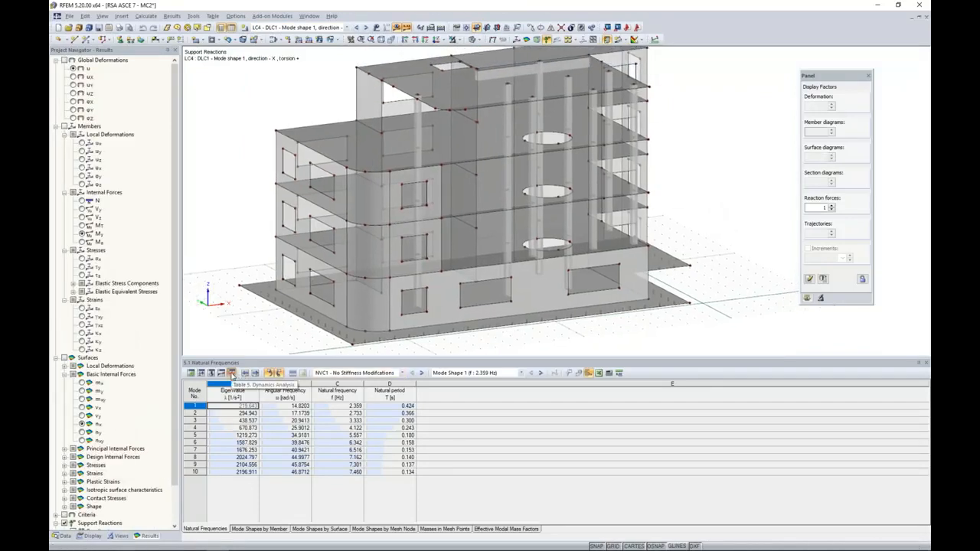
pyautogui.click(403, 373)
pyautogui.click(392, 387)
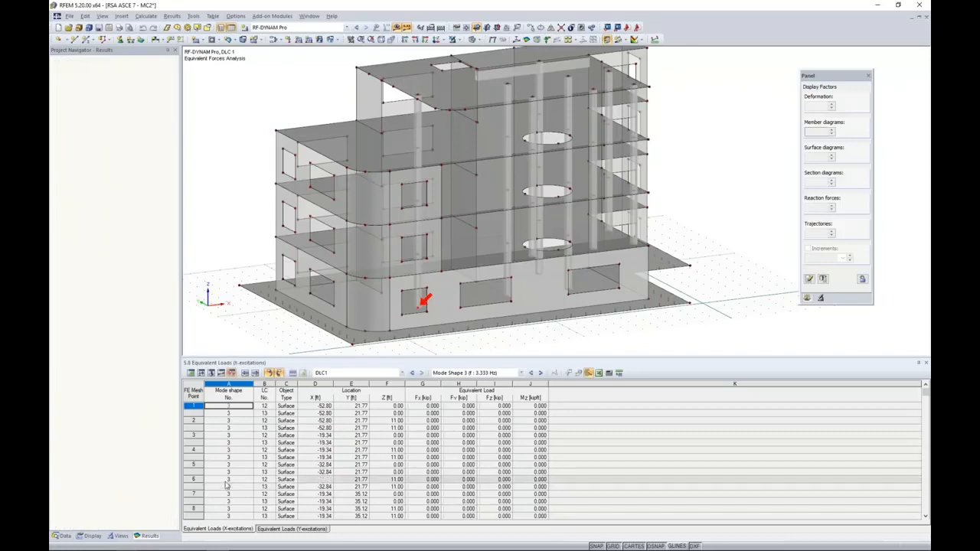
# - Check the equivalent load sums for X-excitations in mode shapes 3 and 1, and for Y-excitations in mode shape 1
pyautogui.moveTo(925, 390); pyautogui.dragTo(920, 519)
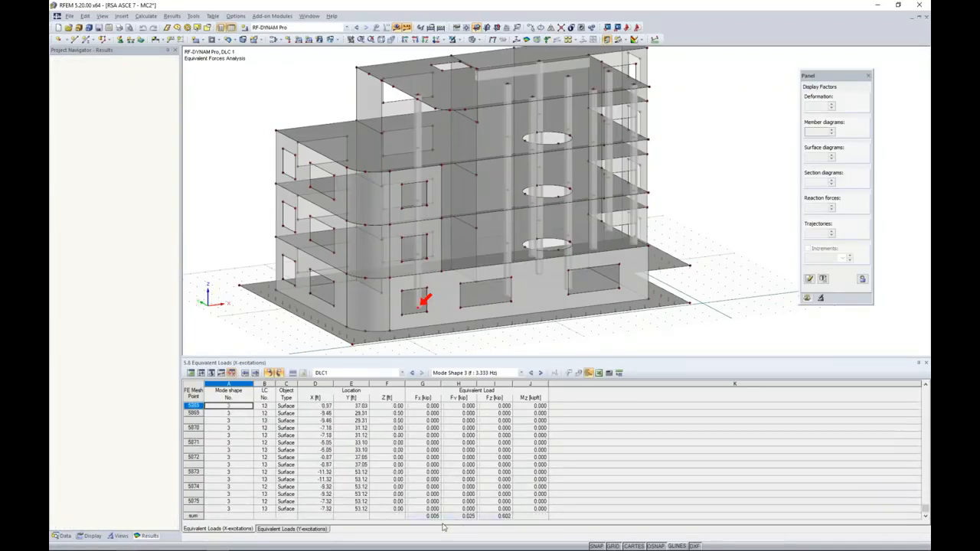
pyautogui.click(521, 373)
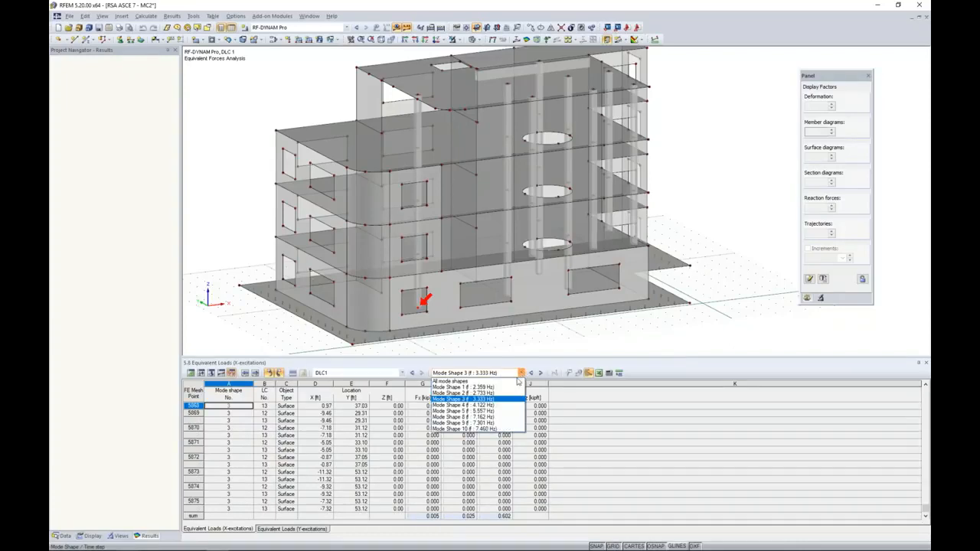
pyautogui.click(463, 387)
pyautogui.moveTo(926, 393); pyautogui.dragTo(925, 510)
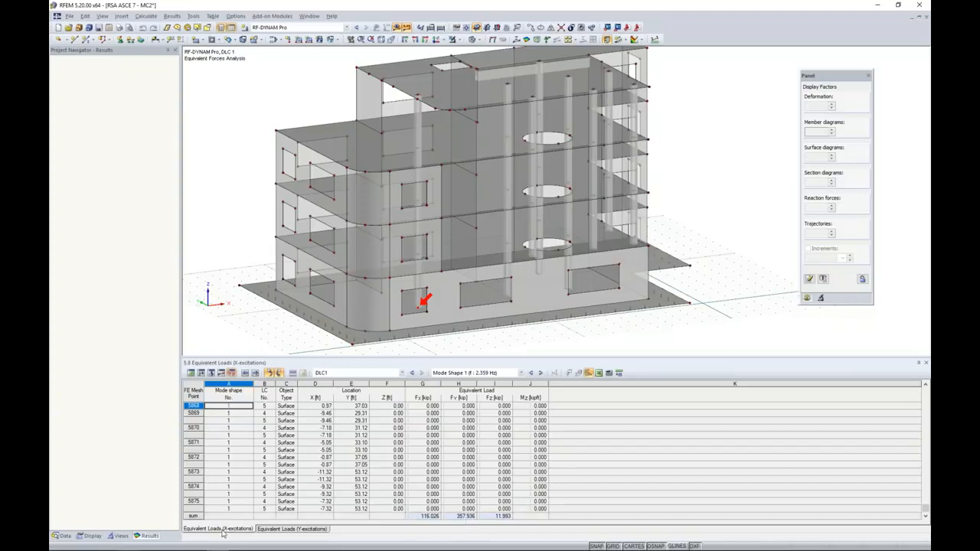
pyautogui.click(278, 532)
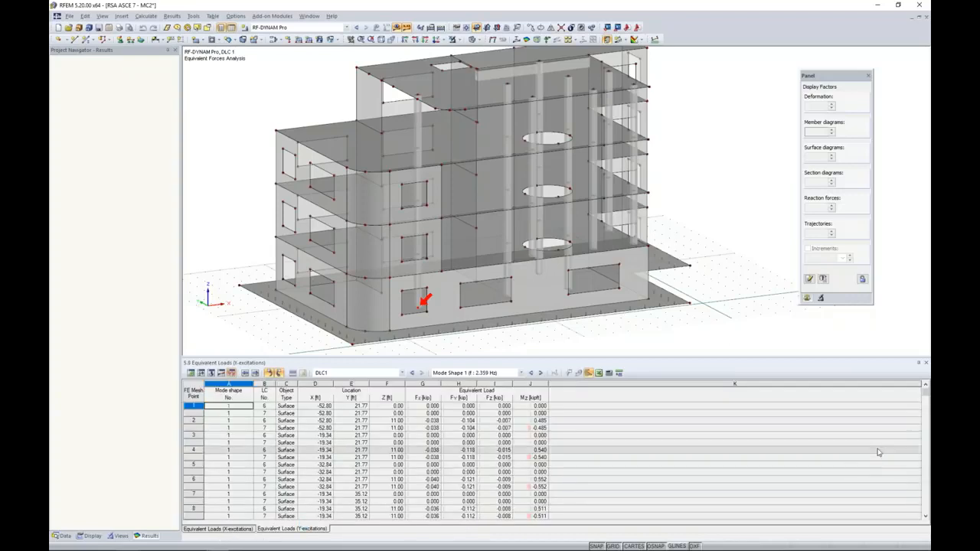
pyautogui.moveTo(926, 392); pyautogui.dragTo(926, 510)
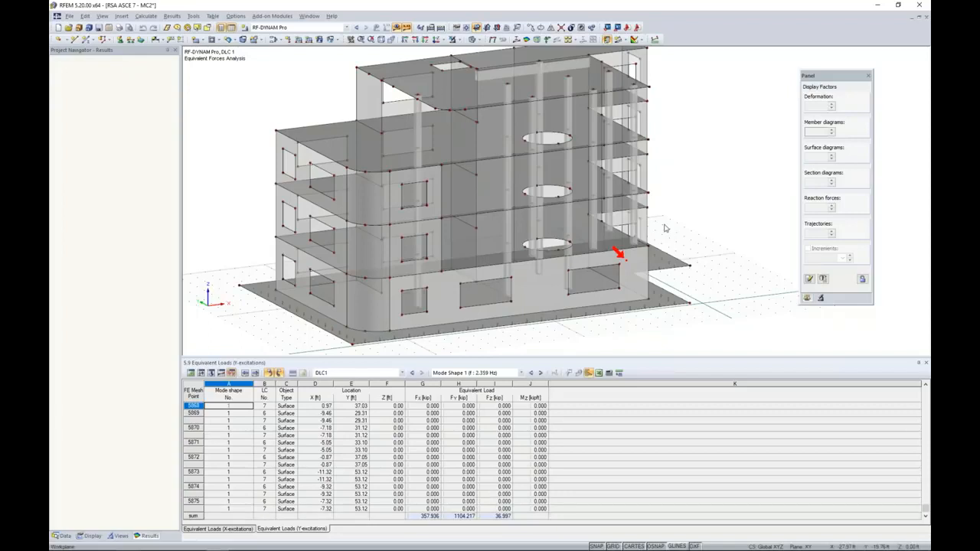
# - Switch the displayed results to the result combination RC1 - DLC1 - Result Envelope - X
pyautogui.scroll(-3, 668, 241)
pyautogui.moveTo(686, 240); pyautogui.dragTo(648, 217, button='middle')
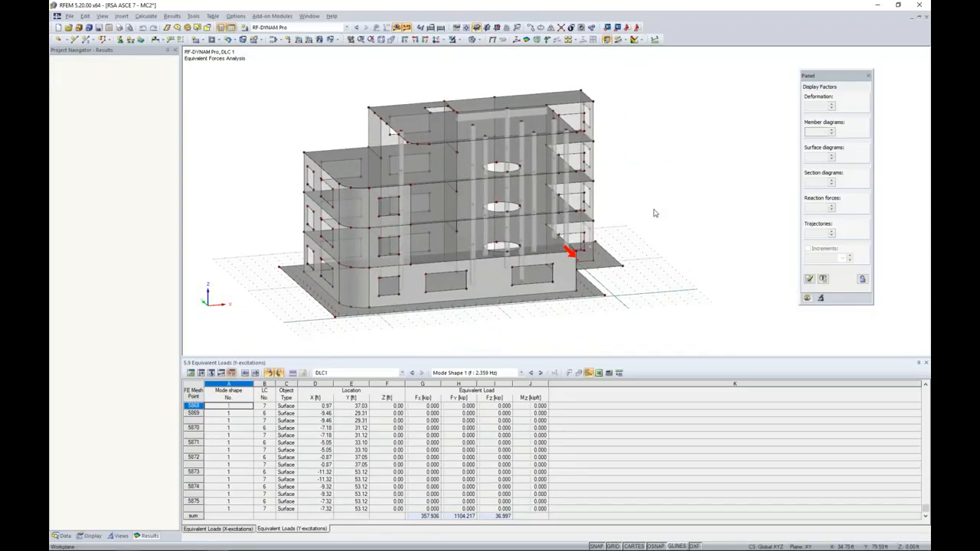
pyautogui.click(347, 28)
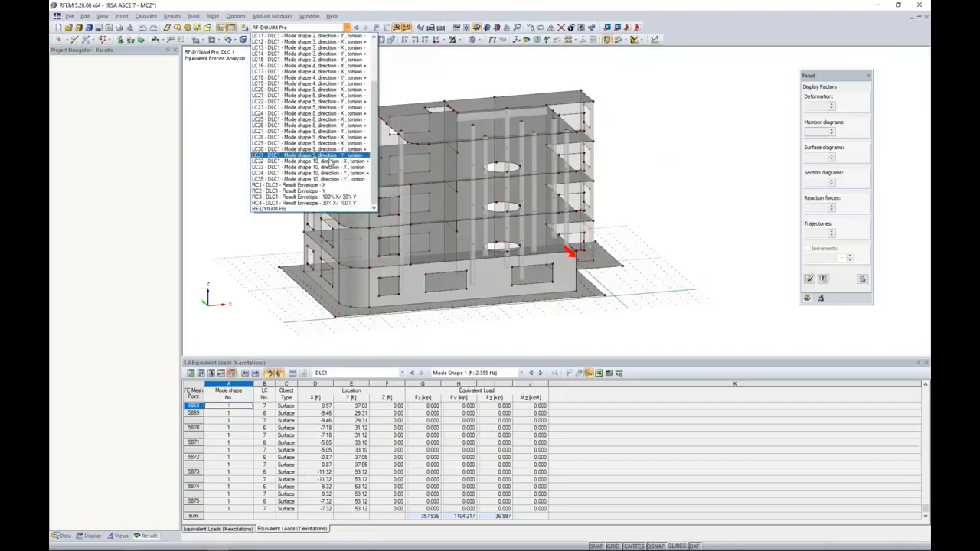
pyautogui.click(322, 187)
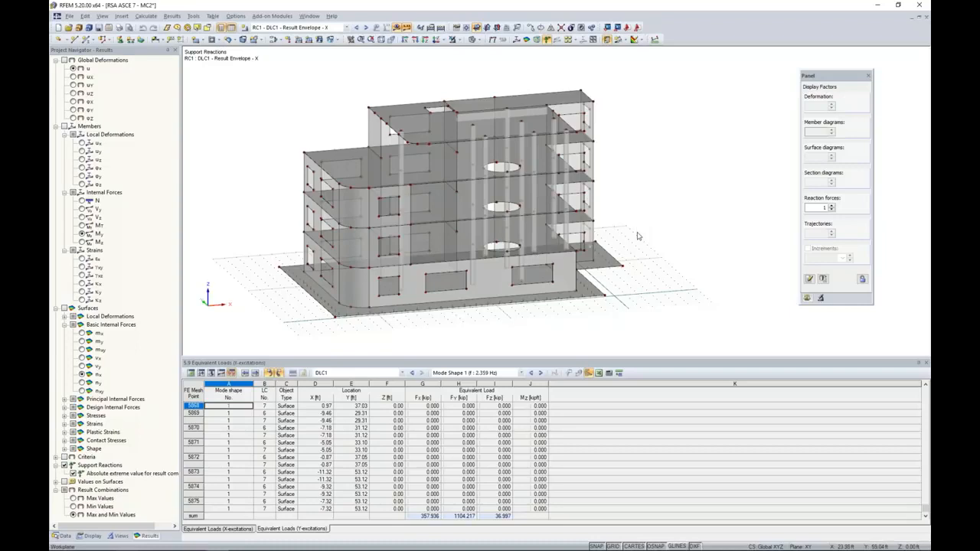
# - Copy the four-storey interior column to a free spot beside the building, accepting deletion of the results and FE mesh
pyautogui.moveTo(637, 232); pyautogui.dragTo(642, 236, button='middle')
pyautogui.moveTo(641, 236); pyautogui.dragTo(654, 241, button='middle')
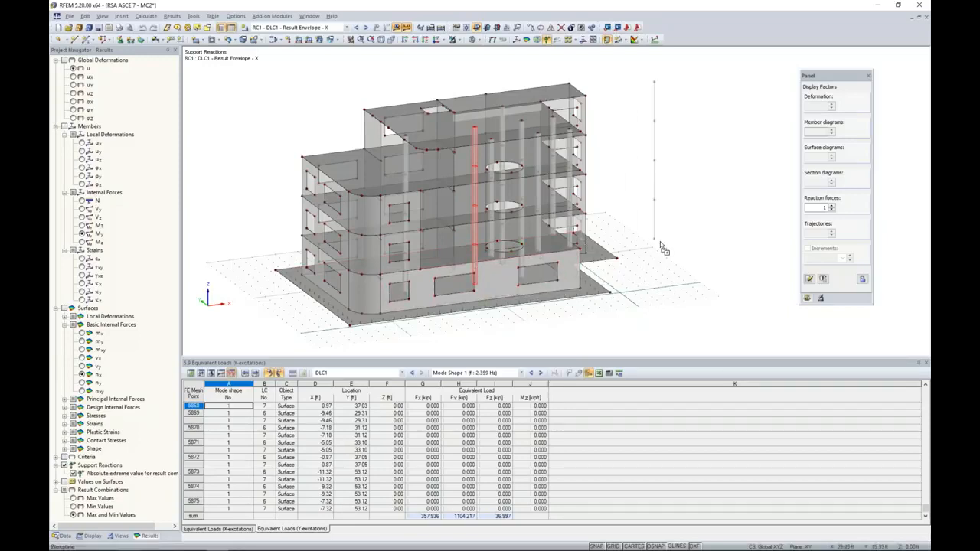
pyautogui.keyDown('ctrl'); pyautogui.moveTo(702, 285); pyautogui.dragTo(702, 286); pyautogui.keyUp('ctrl')
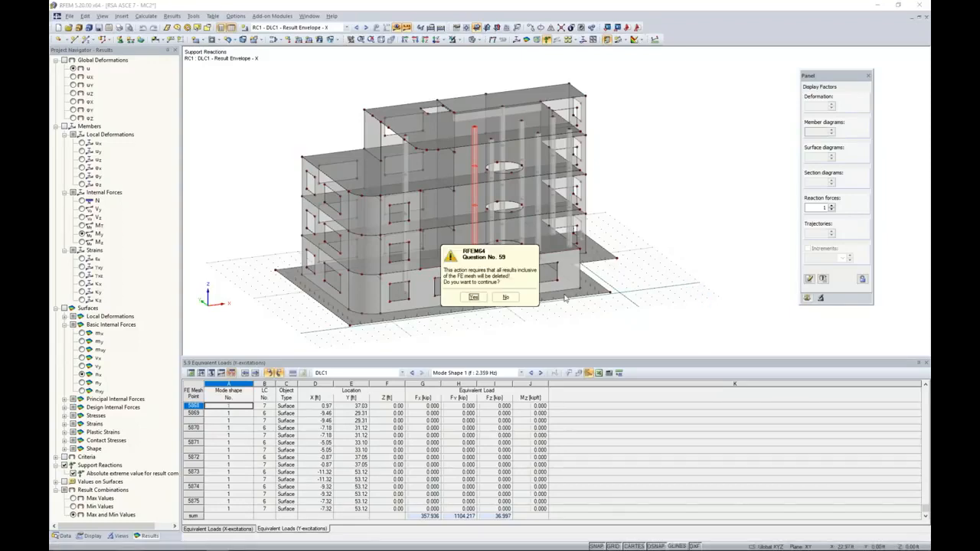
pyautogui.click(474, 297)
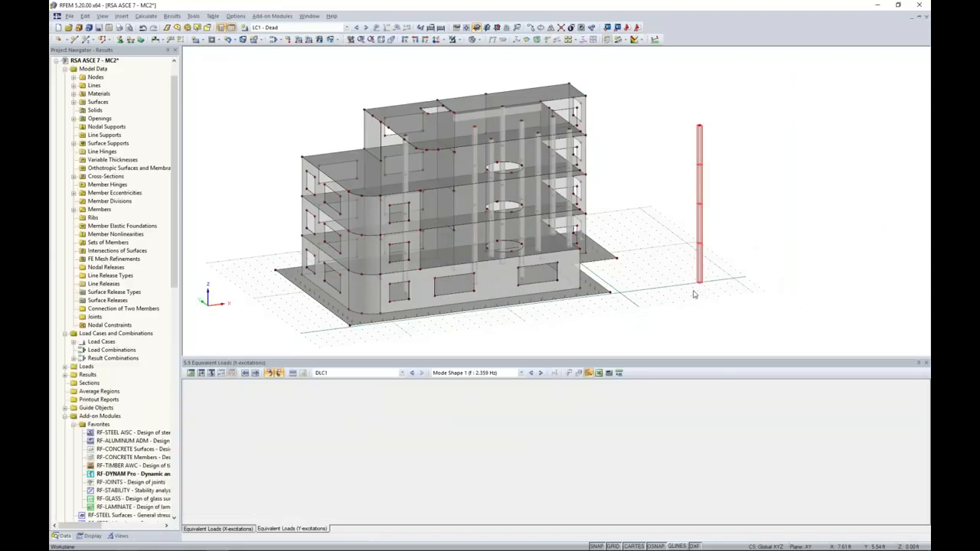
pyautogui.keyDown('ctrl'); pyautogui.moveTo(696, 295); pyautogui.dragTo(623, 289, button='middle'); pyautogui.keyUp('ctrl')
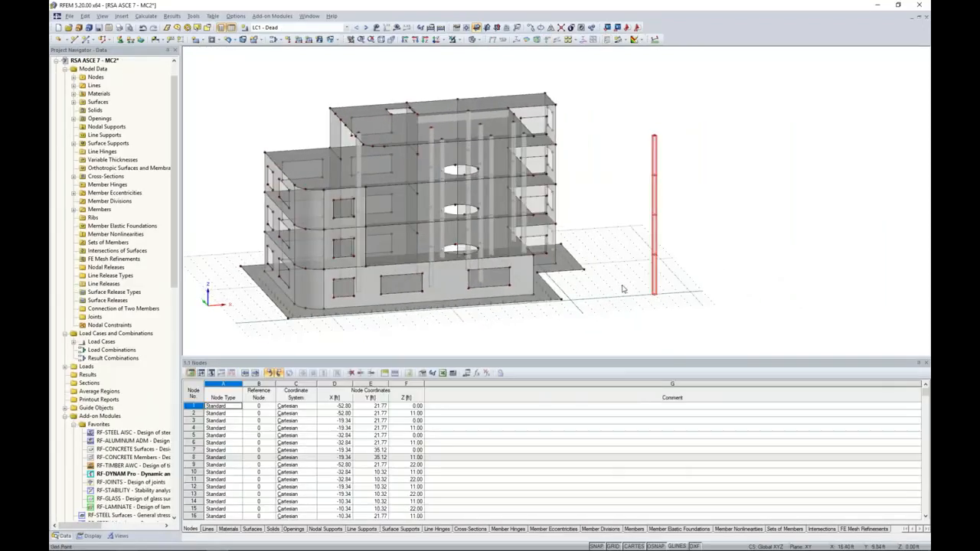
# - Select the copied column's four members and change their member type to Result Beam
pyautogui.click(624, 289)
pyautogui.moveTo(674, 304); pyautogui.dragTo(637, 116)
pyautogui.rightClick(654, 144)
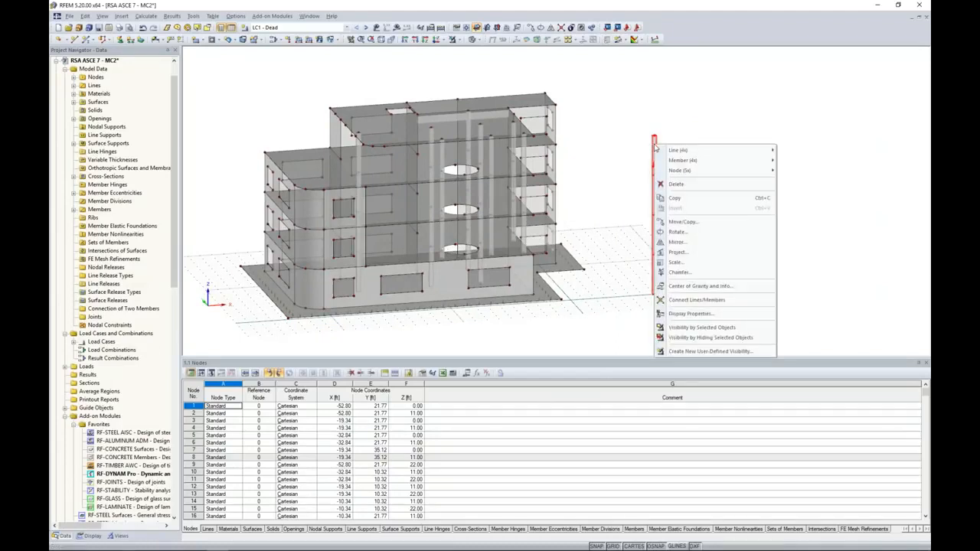
pyautogui.moveTo(668, 162)
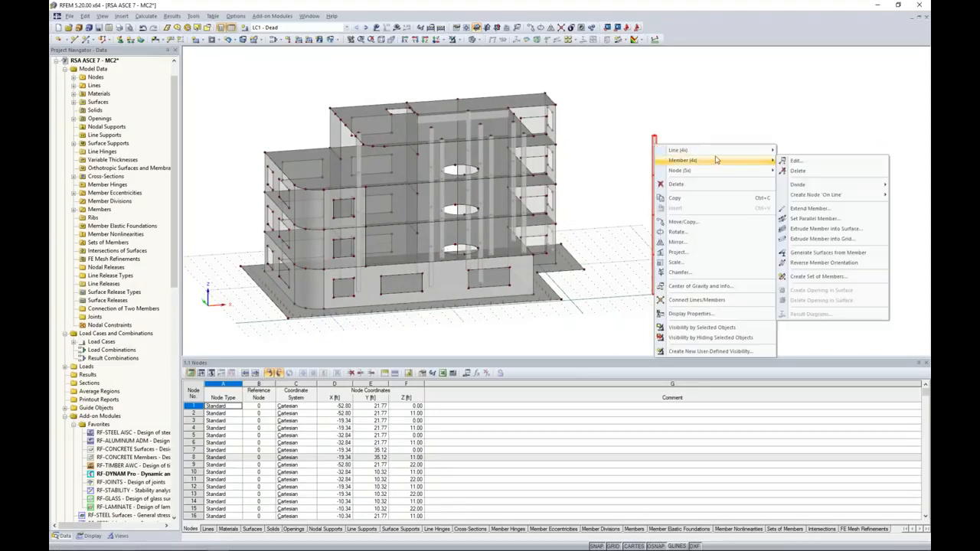
pyautogui.click(793, 160)
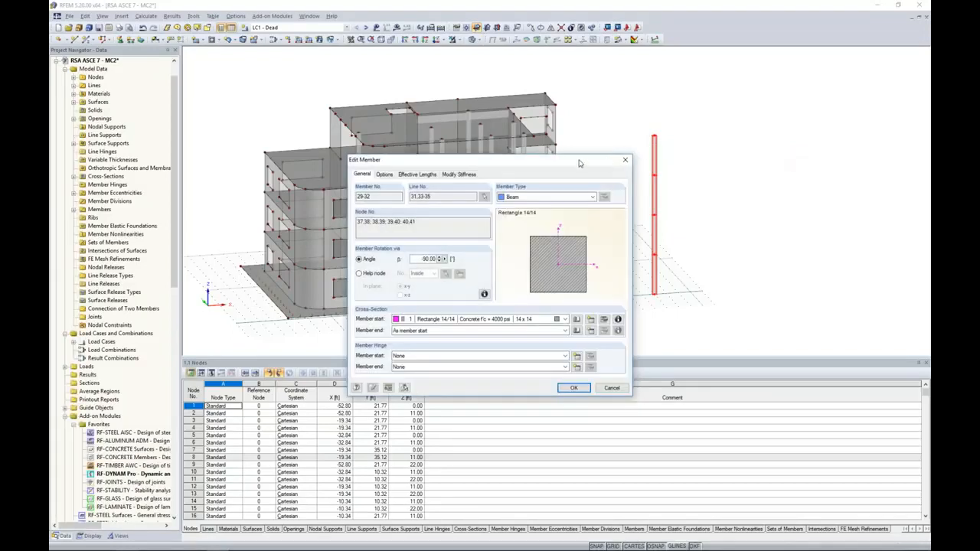
pyautogui.moveTo(582, 162); pyautogui.dragTo(515, 118)
pyautogui.click(527, 151)
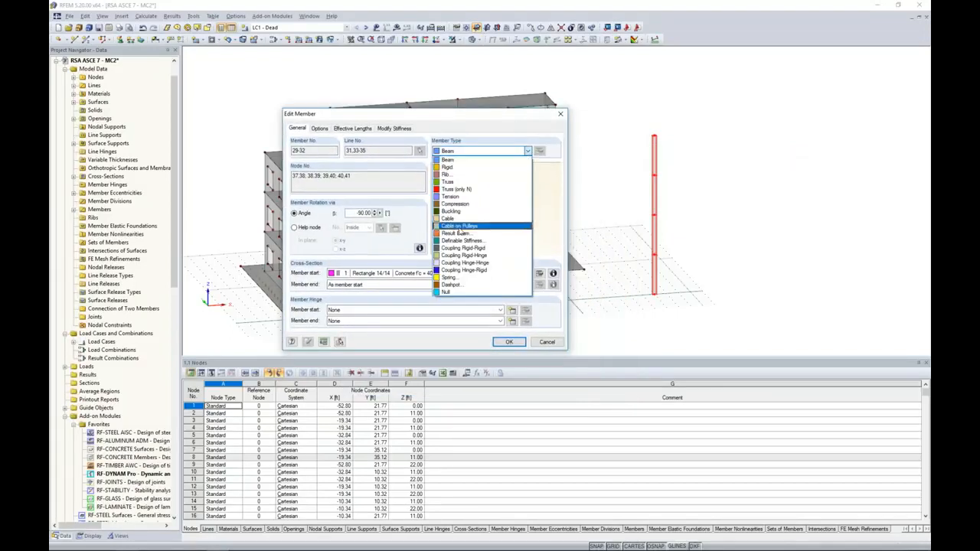
pyautogui.click(459, 234)
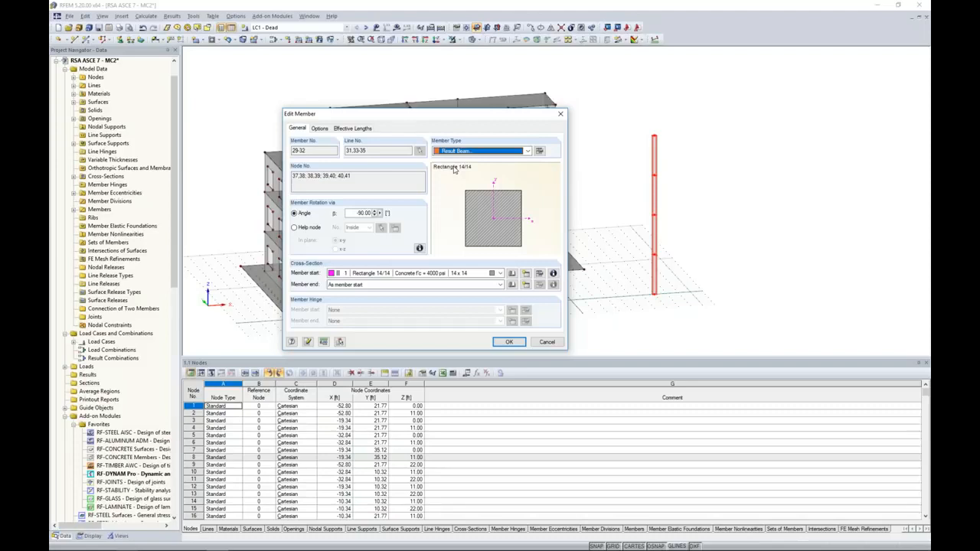
# - Set the result beam to integrate stresses and forces from listed including objects, with all surfaces, solids and members, and apply the member changes
pyautogui.moveTo(454, 116); pyautogui.dragTo(395, 234)
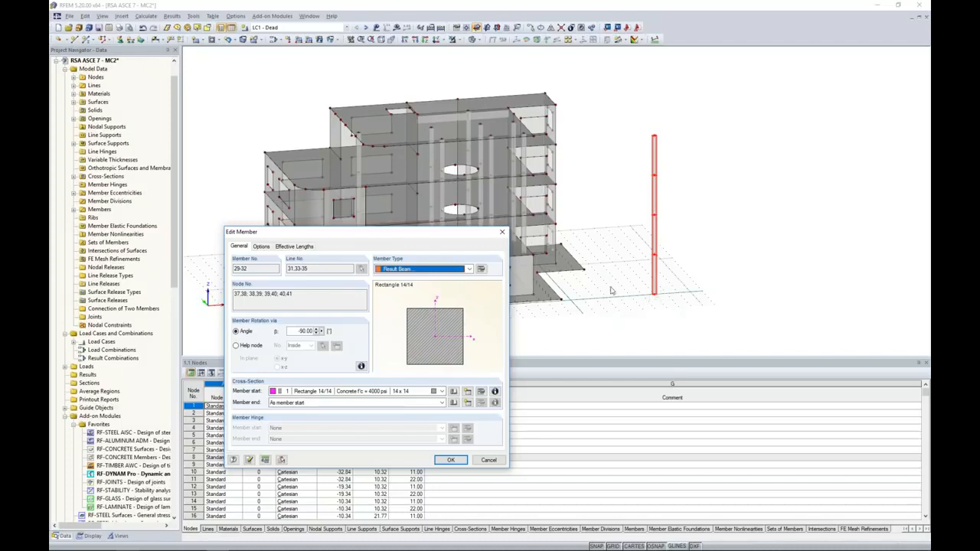
pyautogui.moveTo(463, 236); pyautogui.dragTo(517, 153)
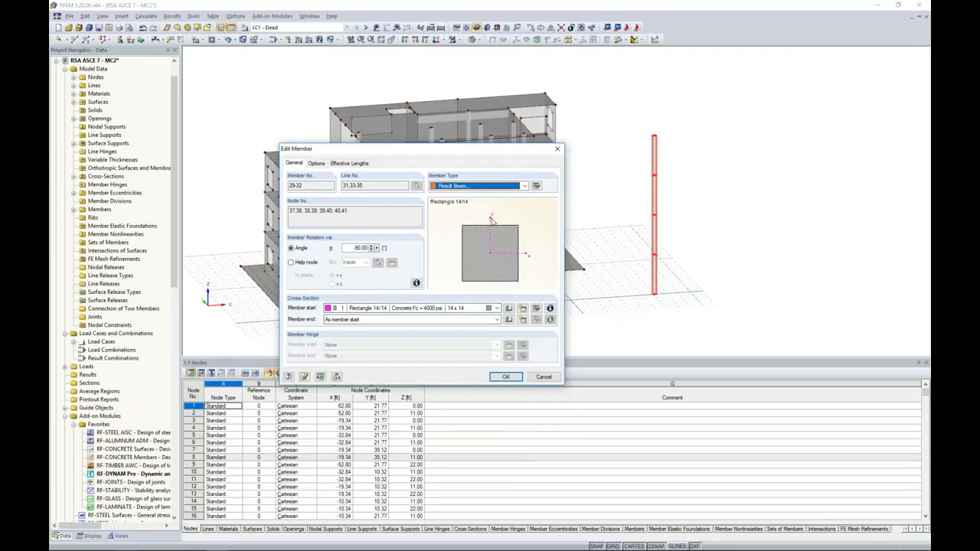
pyautogui.click(537, 187)
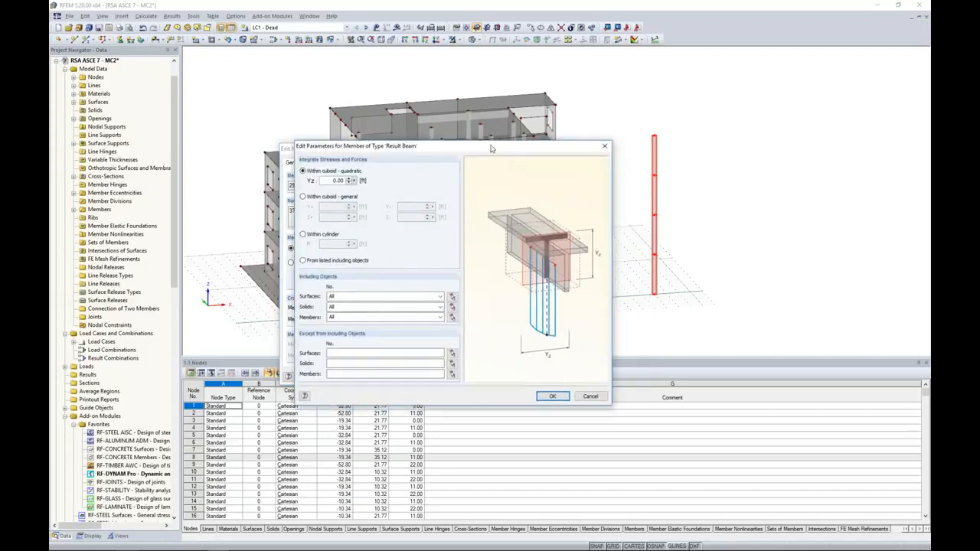
pyautogui.click(265, 254)
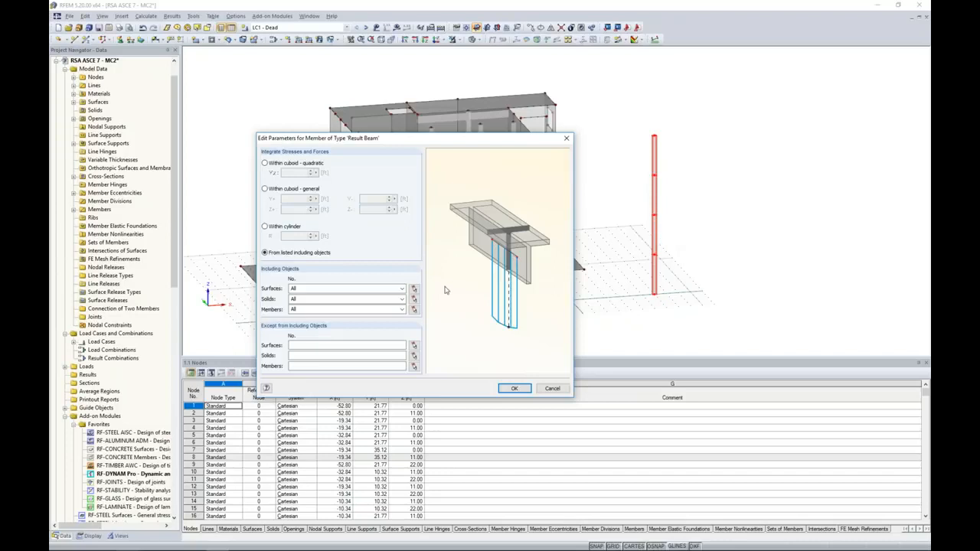
pyautogui.click(515, 389)
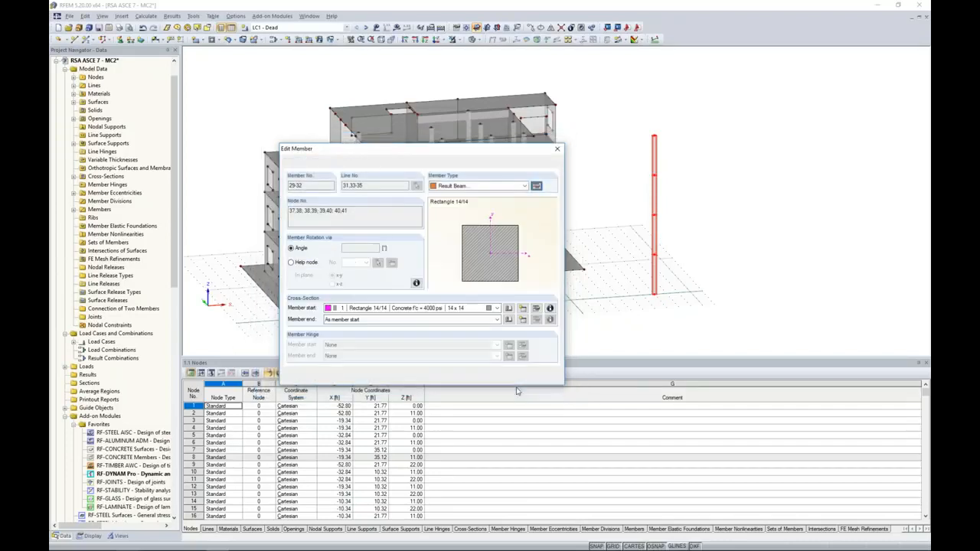
pyautogui.click(510, 379)
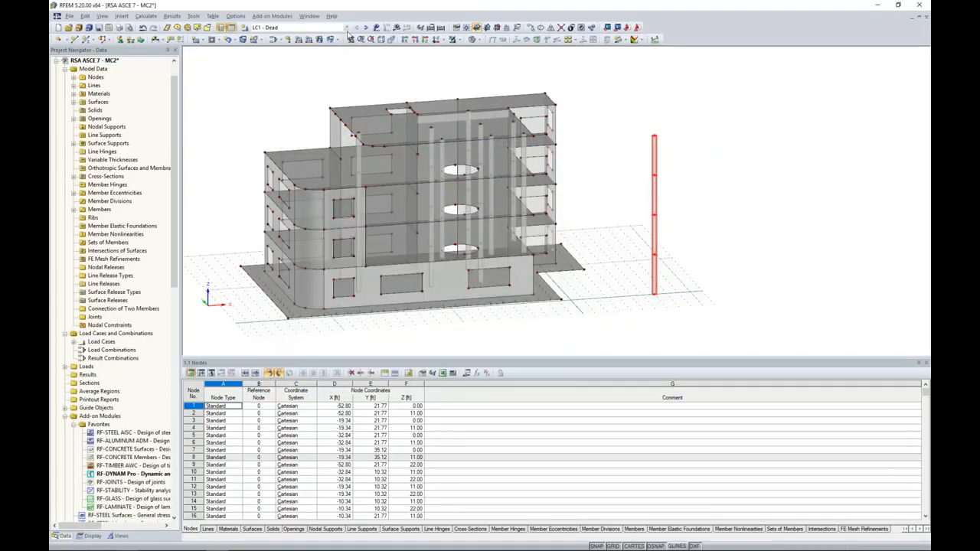
# - Recalculate the RF-DYNAM Pro results for the model containing the result beam
pyautogui.click(345, 28)
pyautogui.click(329, 57)
pyautogui.click(396, 28)
pyautogui.click(474, 294)
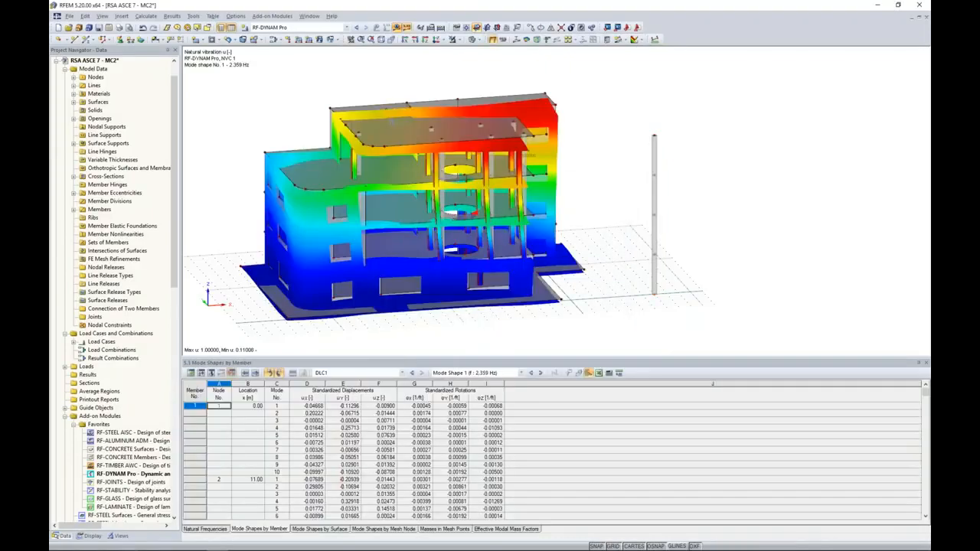
# - Switch the results to RC1 - DLC1 - Result Envelope - X and run its calculation
pyautogui.click(347, 27)
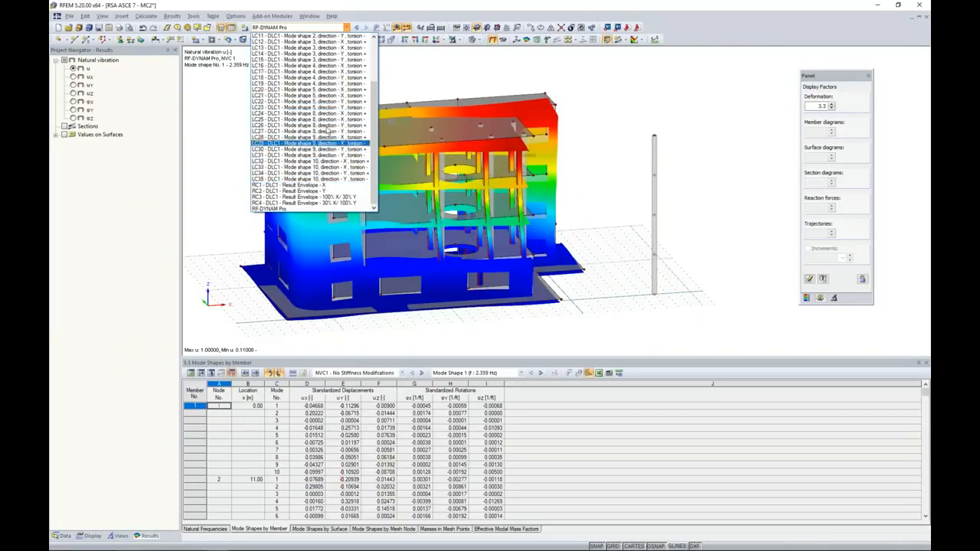
pyautogui.click(310, 185)
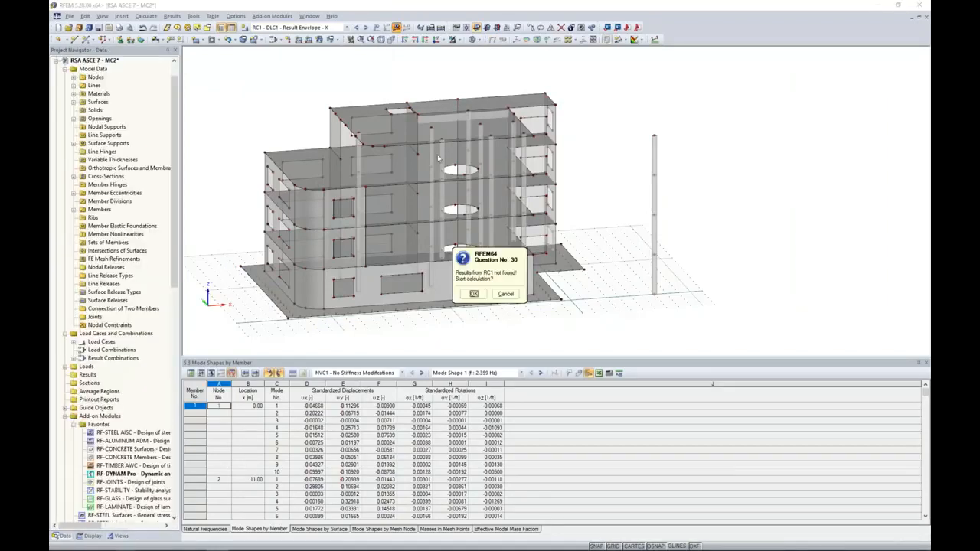
pyautogui.click(474, 294)
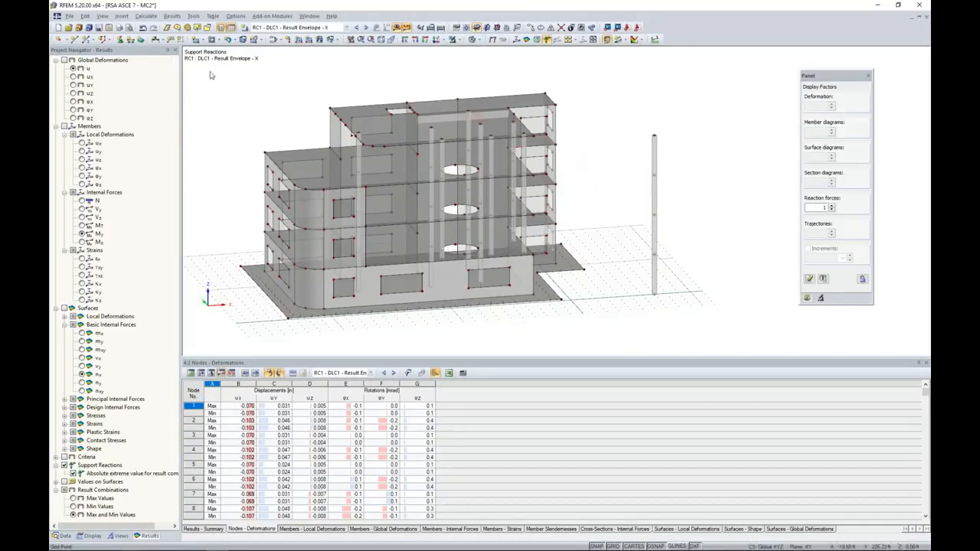
# - Turn on the member results and examine the shear force Vy along the result beam beside the building
pyautogui.click(65, 128)
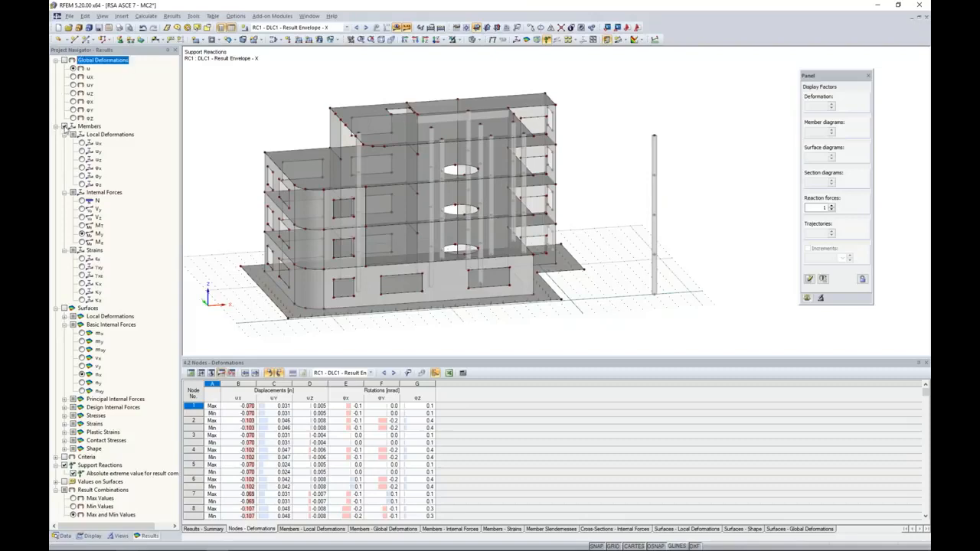
pyautogui.click(66, 127)
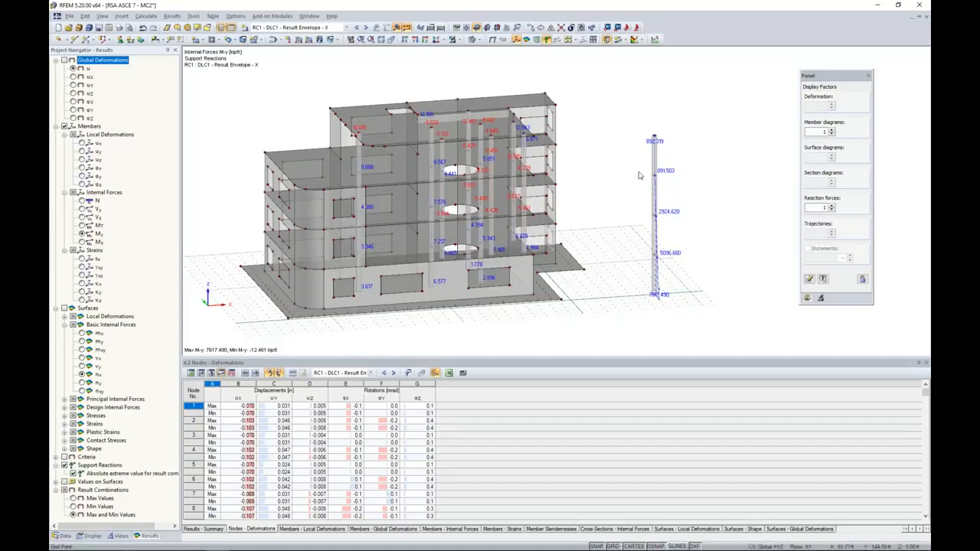
pyautogui.click(82, 208)
pyautogui.moveTo(215, 218); pyautogui.dragTo(251, 213, button='middle')
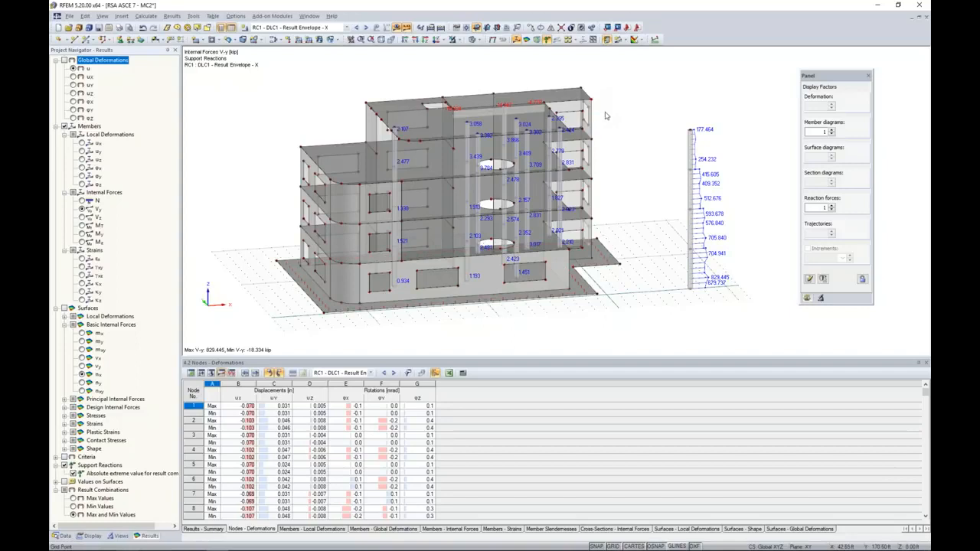
pyautogui.moveTo(664, 292); pyautogui.dragTo(590, 293, button='middle')
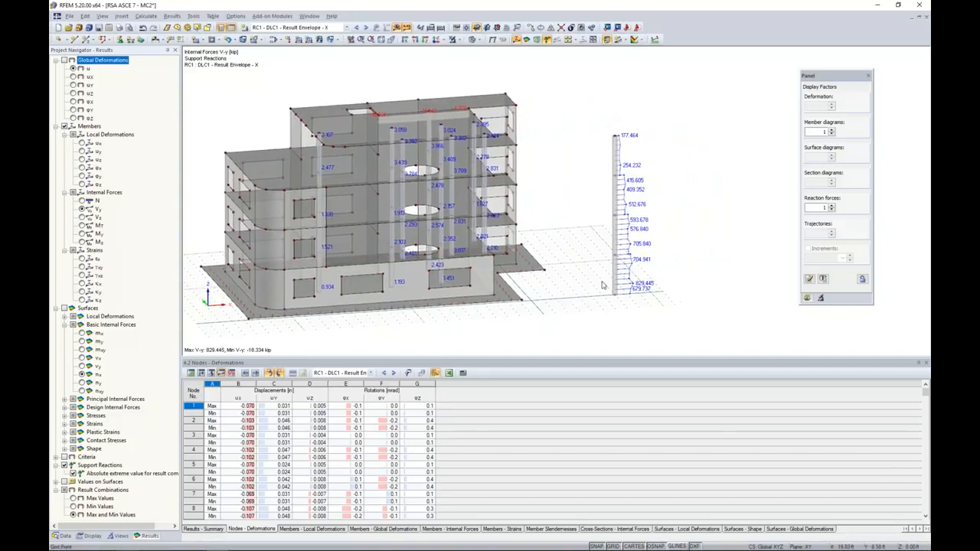
pyautogui.scroll(1, 646, 285)
pyautogui.scroll(4, 647, 286)
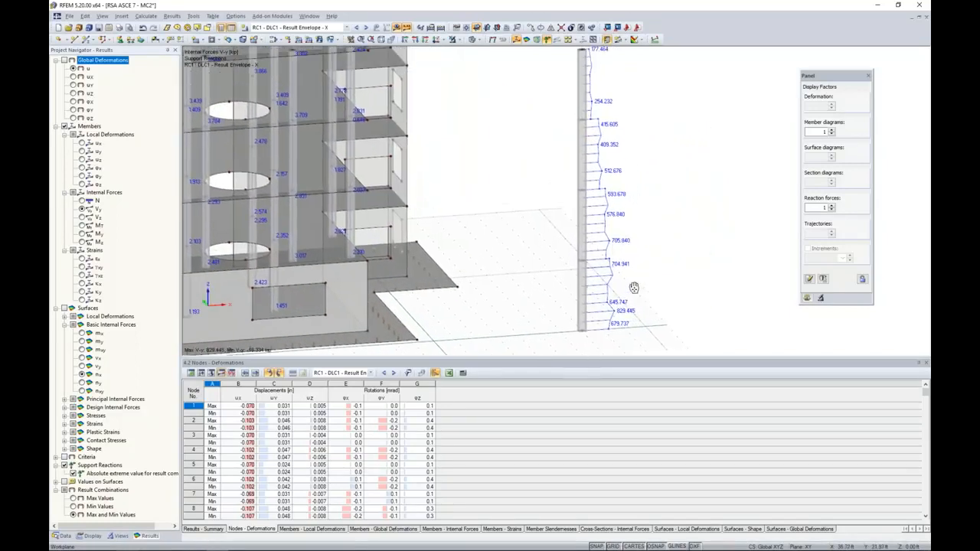
pyautogui.moveTo(645, 358); pyautogui.dragTo(646, 429)
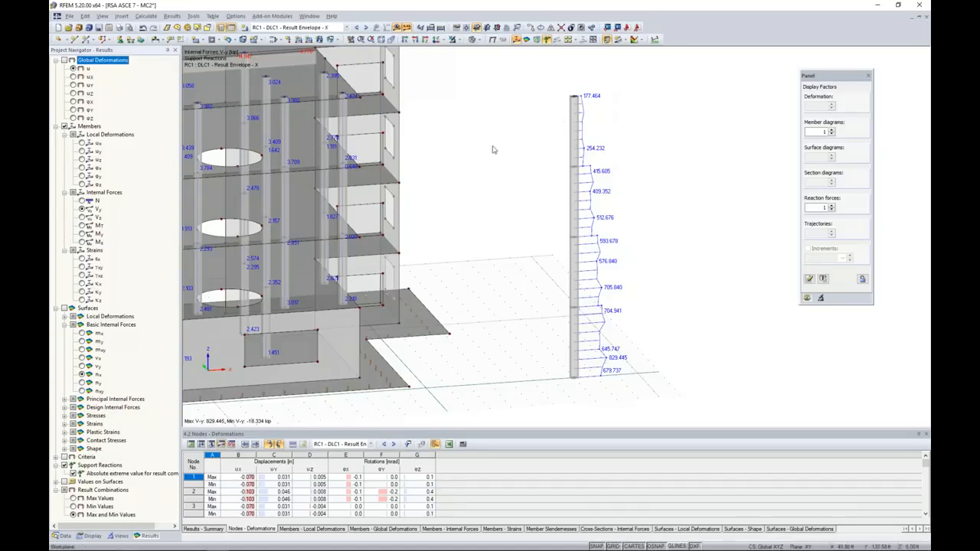
pyautogui.moveTo(496, 150); pyautogui.dragTo(556, 170, button='middle')
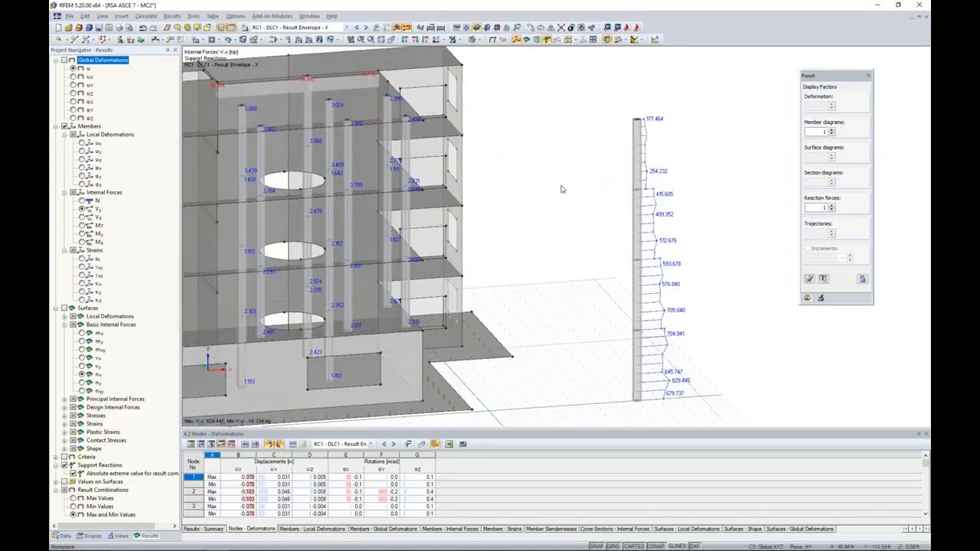
pyautogui.scroll(-3, 570, 192)
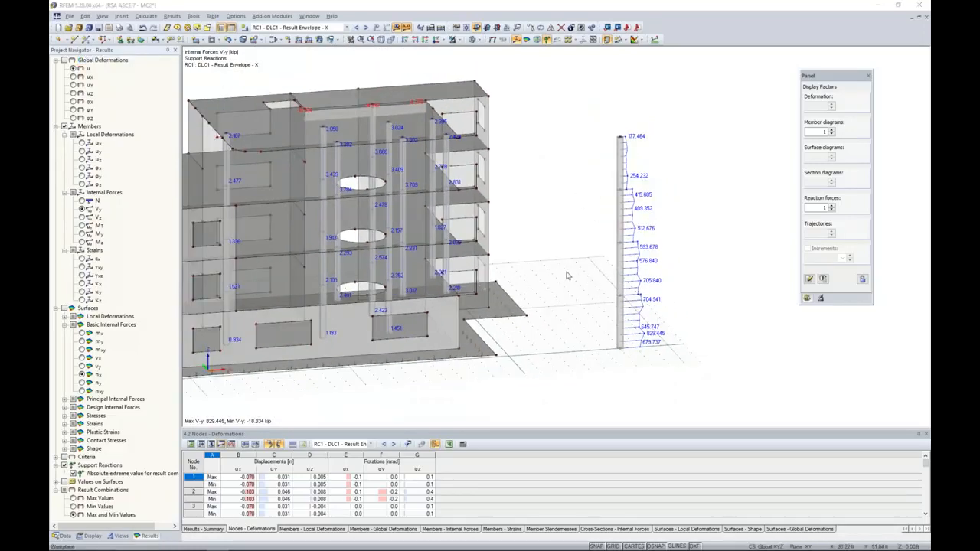
pyautogui.press('super+Tab')
pyautogui.click(515, 164)
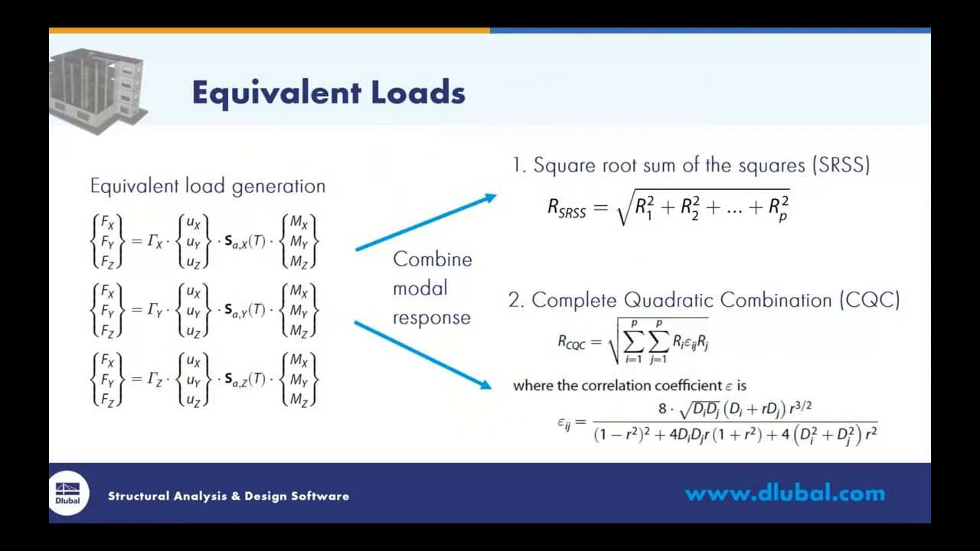
pyautogui.press('Right')
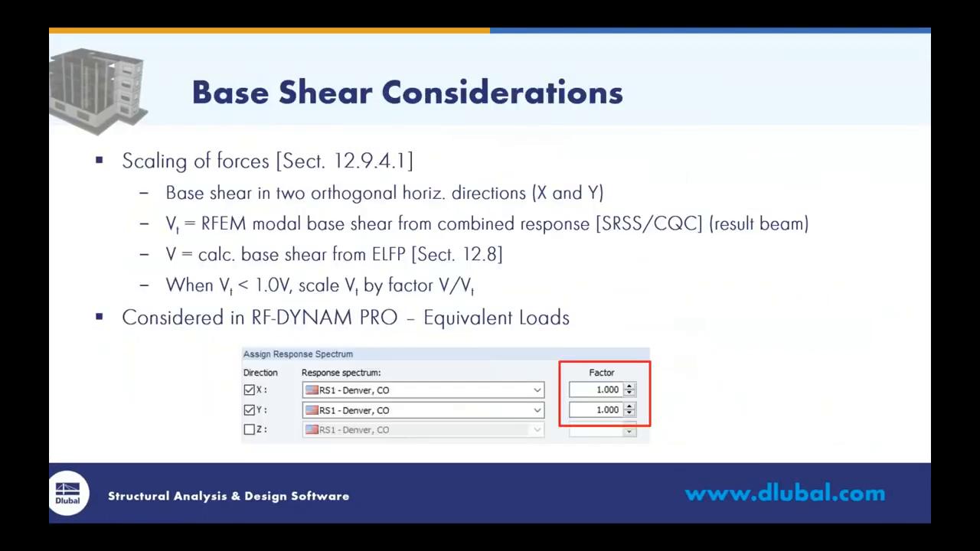
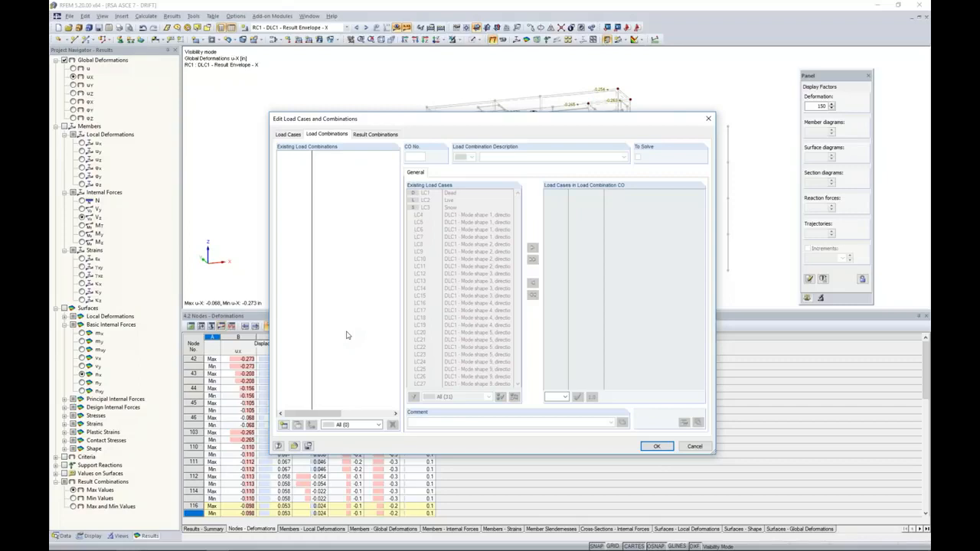
# - Create a new load combination containing the Dead, Live and Snow load cases
pyautogui.click(284, 425)
pyautogui.click(447, 194)
pyautogui.doubleClick(449, 194)
pyautogui.doubleClick(449, 200)
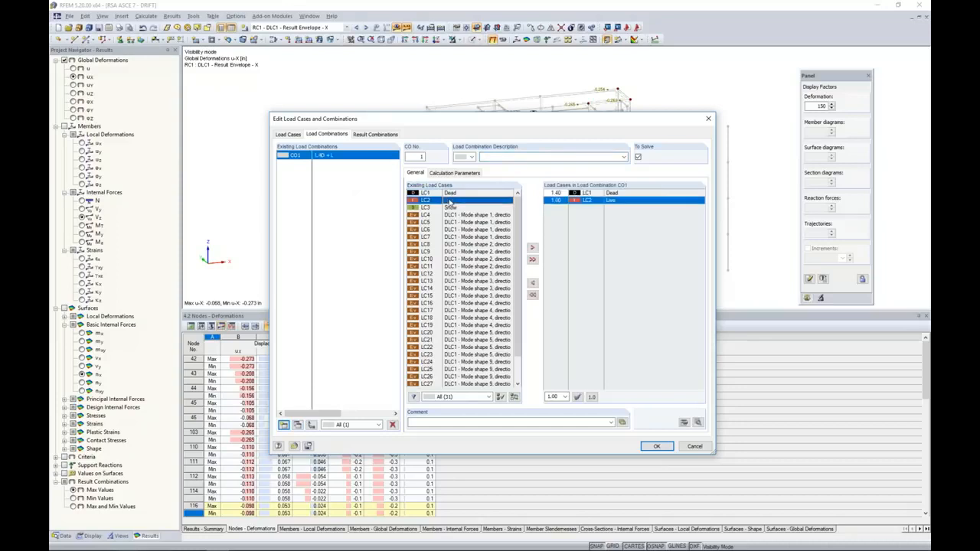
pyautogui.doubleClick(450, 207)
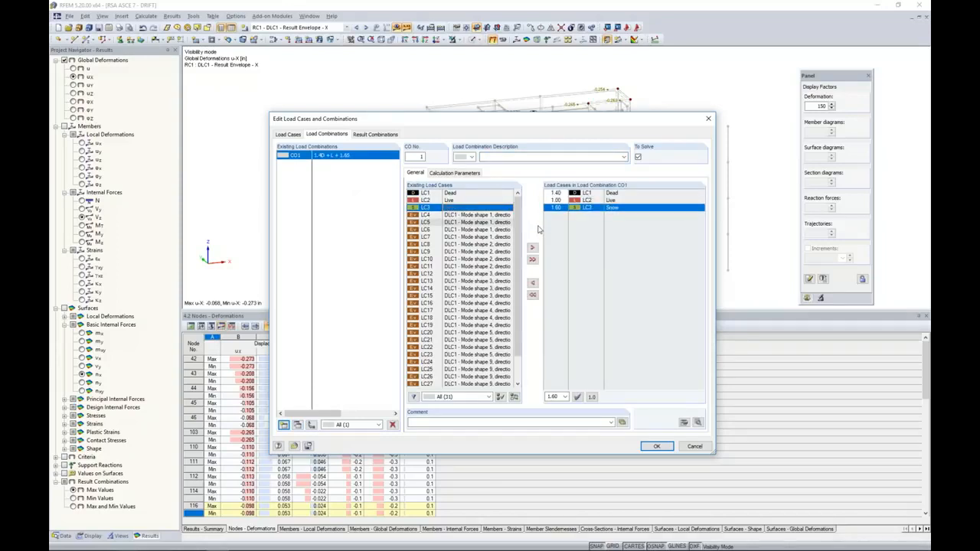
# - Set the combination factors to 1.20 for Dead and 0.20 for Snow, and accept the load combination
pyautogui.click(564, 194)
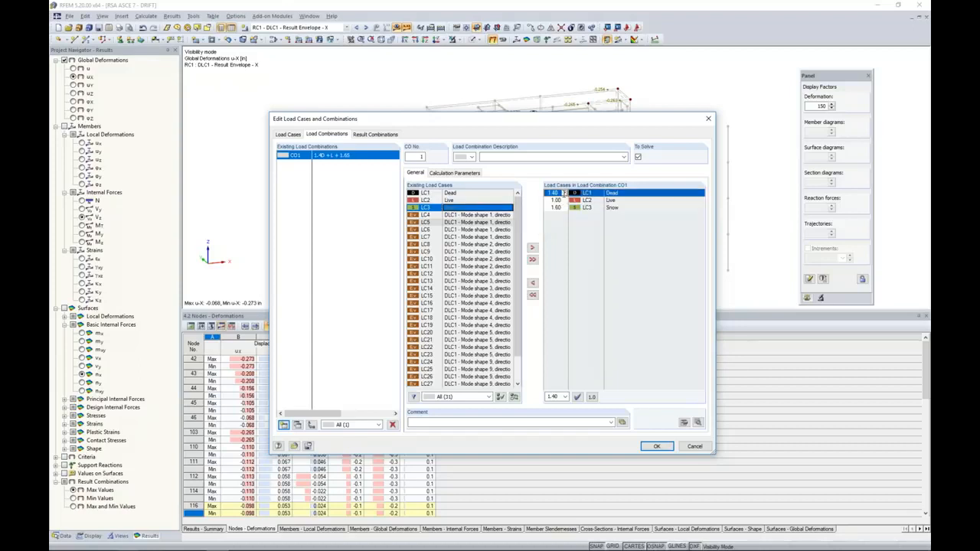
pyautogui.click(564, 193)
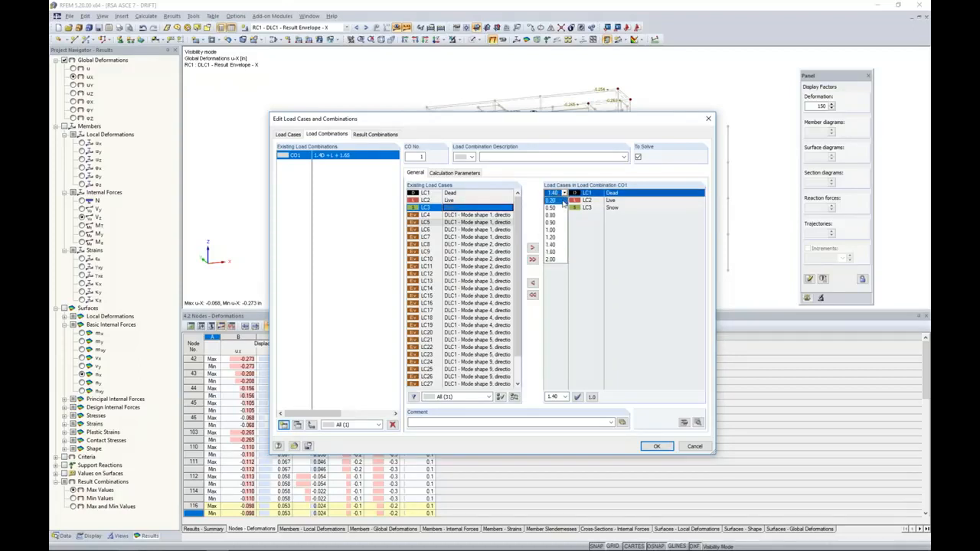
pyautogui.click(566, 220)
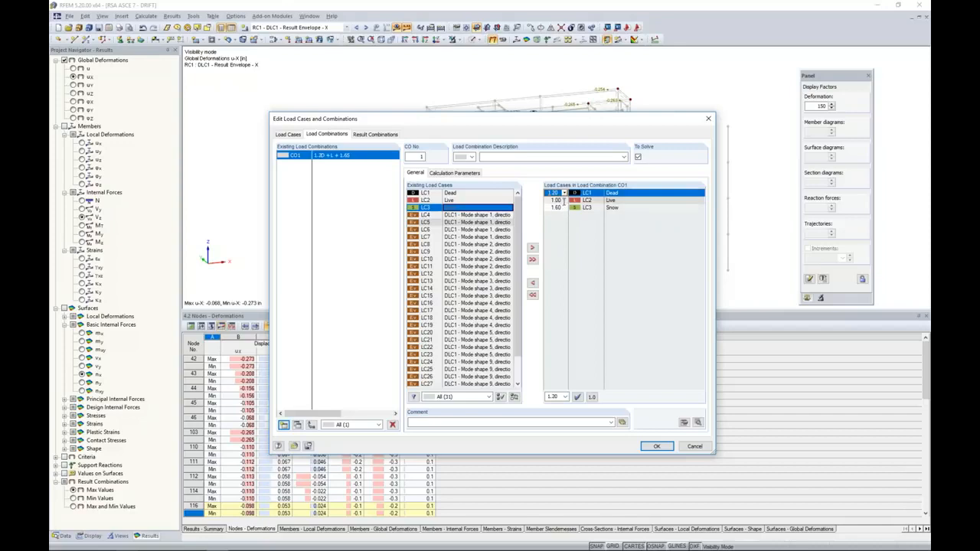
pyautogui.click(564, 207)
pyautogui.click(565, 208)
pyautogui.click(558, 216)
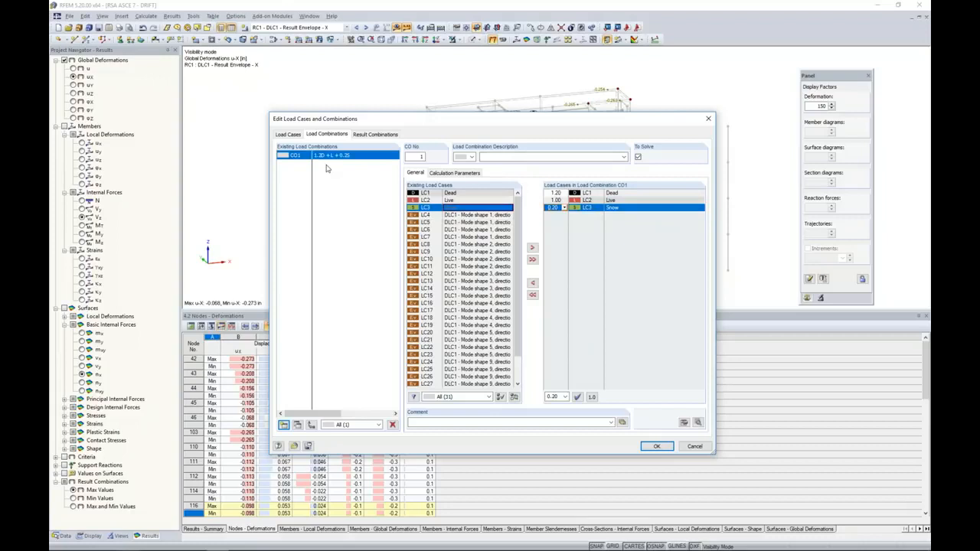
pyautogui.click(647, 447)
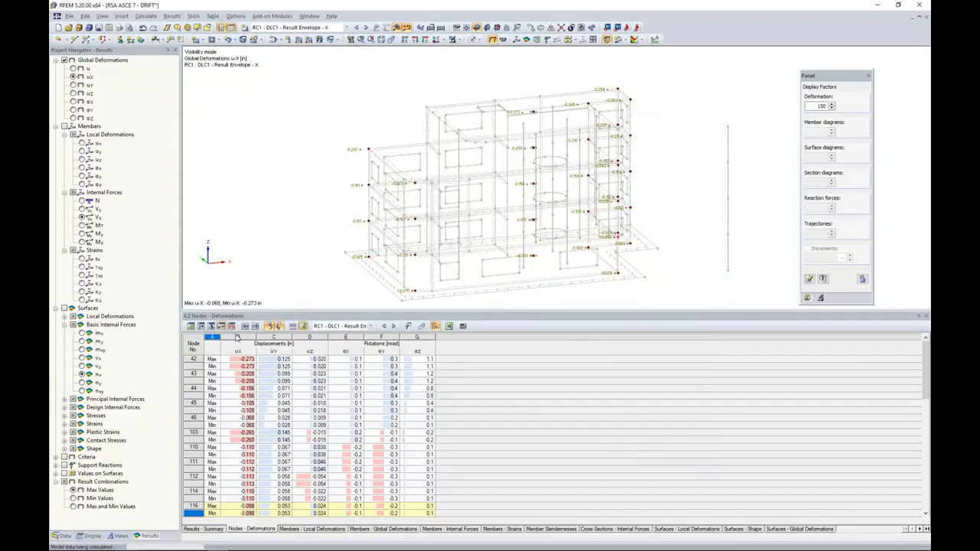
# - Open the RF-DYNAM Pro input data and describe natural vibration case NVC1 as "No Stiffness Mod."
pyautogui.click(62, 535)
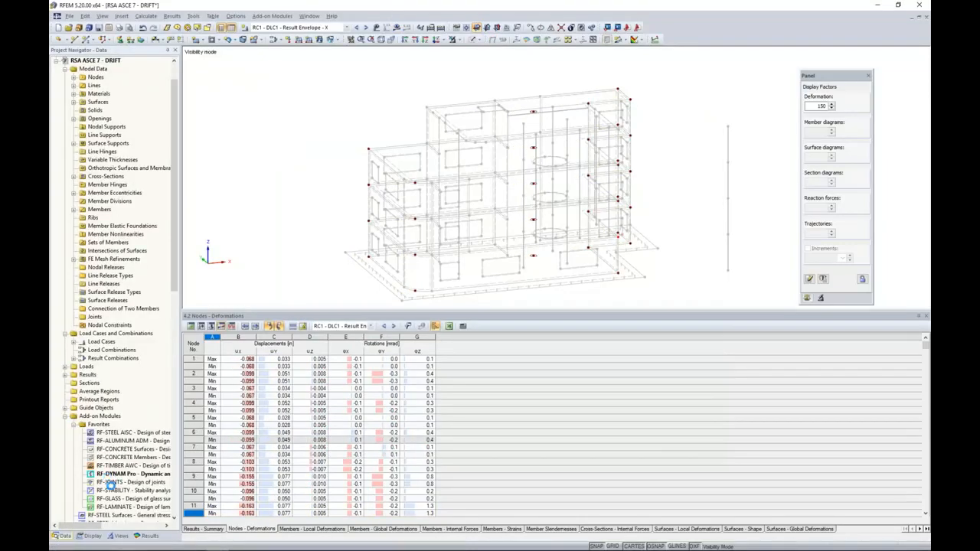
pyautogui.click(116, 474)
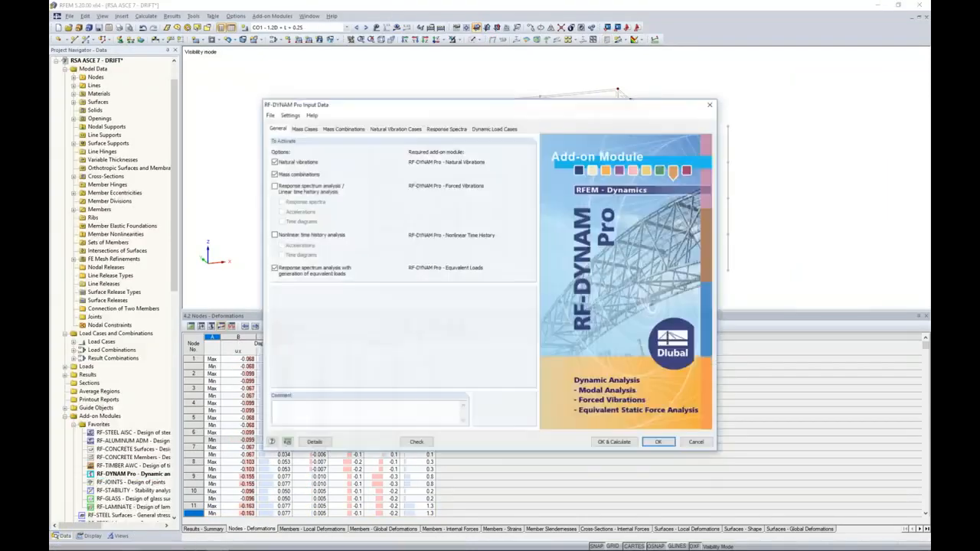
pyautogui.click(391, 128)
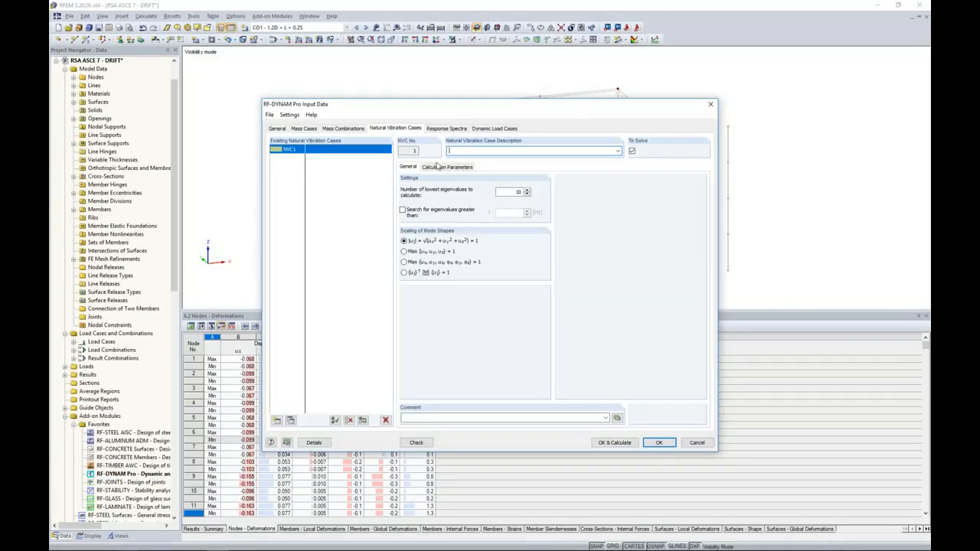
pyautogui.click(440, 167)
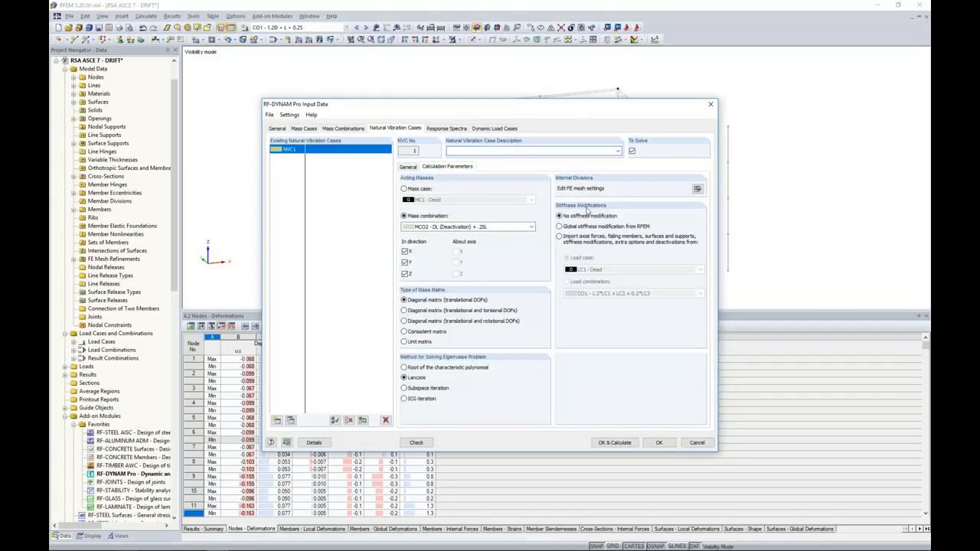
pyautogui.click(497, 151)
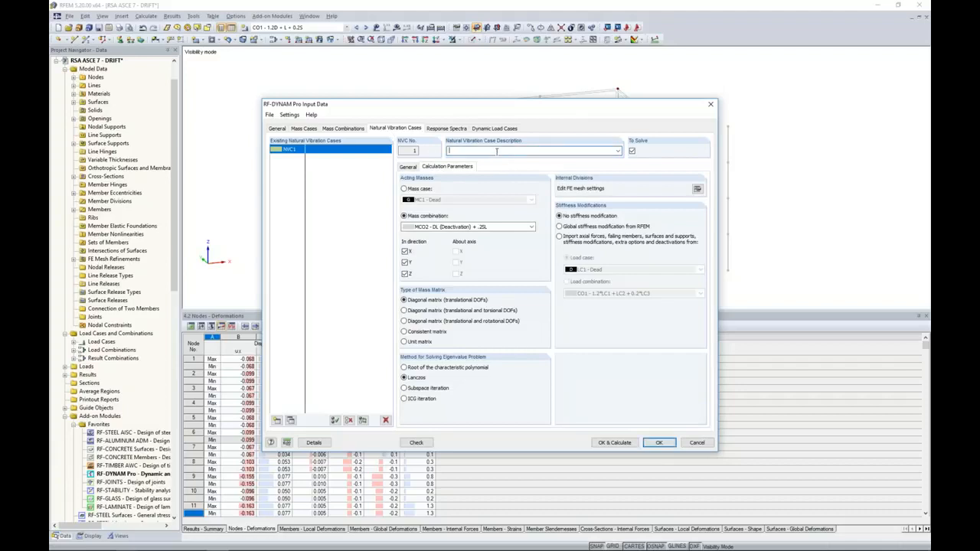
pyautogui.write('No Stiffness Mod.')
# - Duplicate the natural vibration case as "Geometric Stiffness Mod." and import its axial forces and stiffness modifications from load combination CO1
pyautogui.click(291, 422)
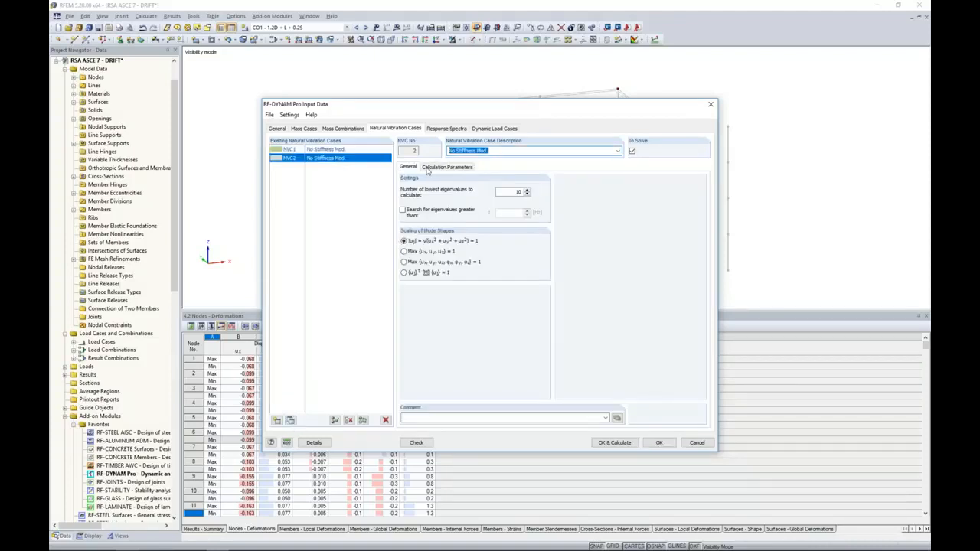
pyautogui.moveTo(457, 150); pyautogui.dragTo(441, 150)
pyautogui.write('Geometric')
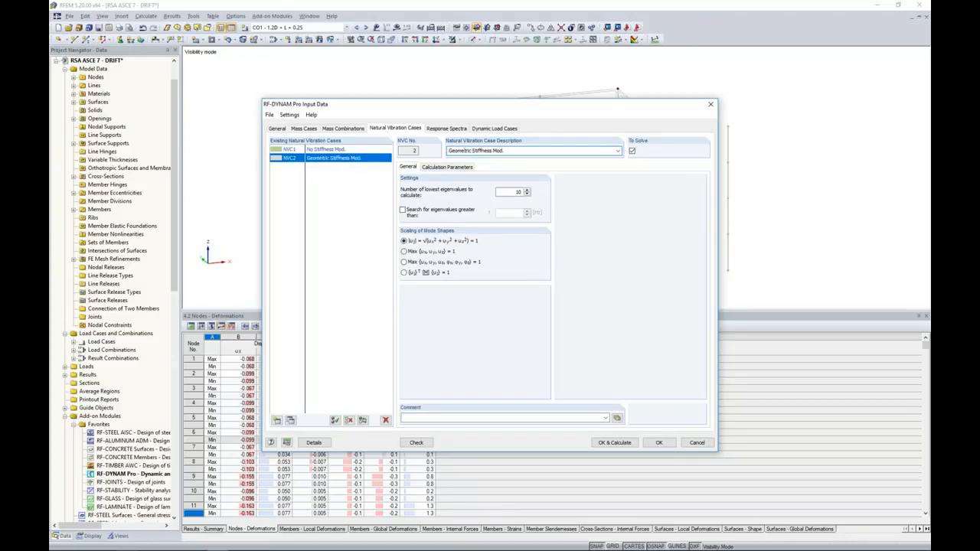
pyautogui.click(431, 167)
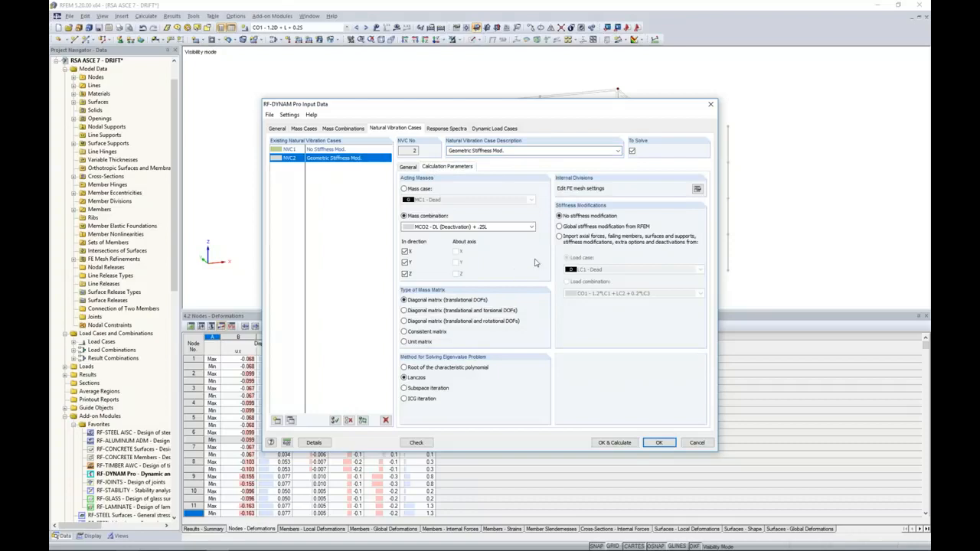
pyautogui.click(560, 238)
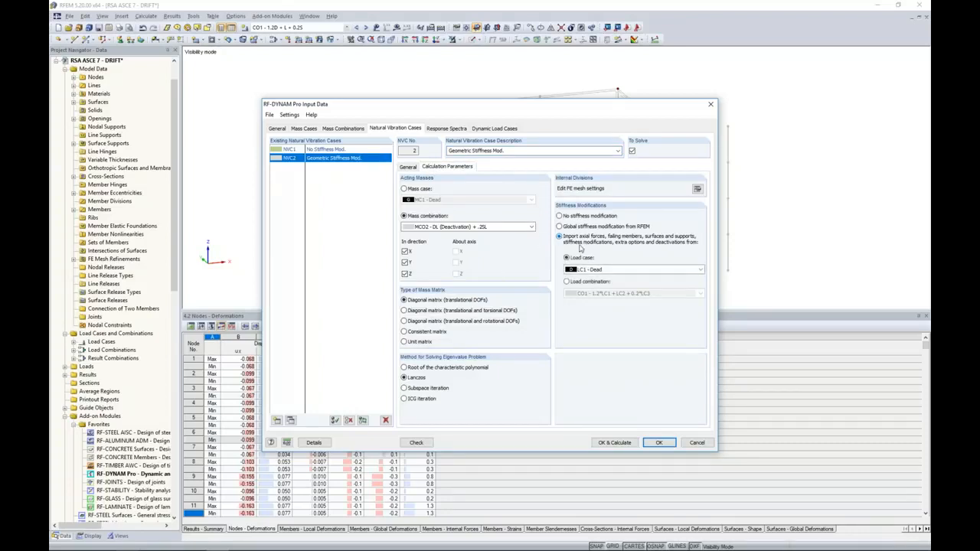
pyautogui.click(567, 282)
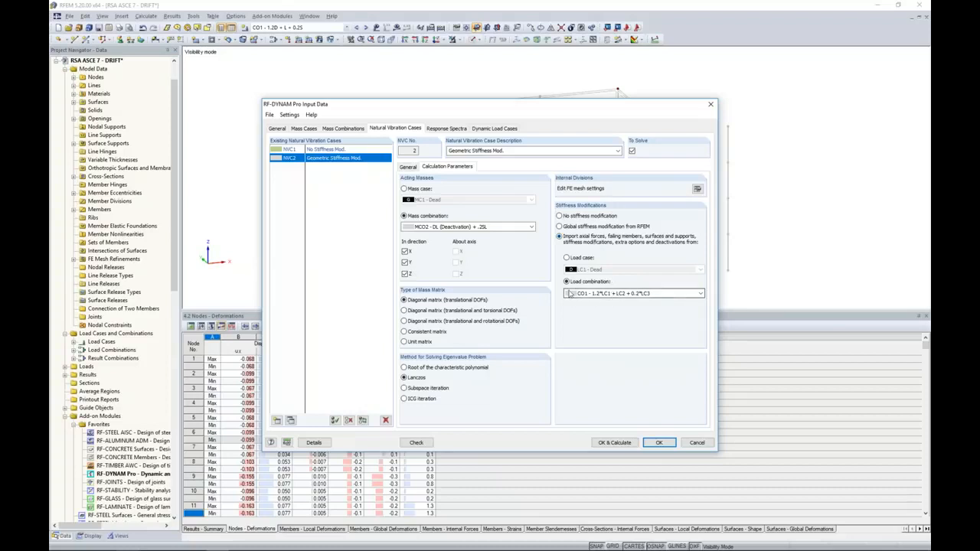
# - Describe dynamic load case DLC1 as "No P-Delta"
pyautogui.click(482, 130)
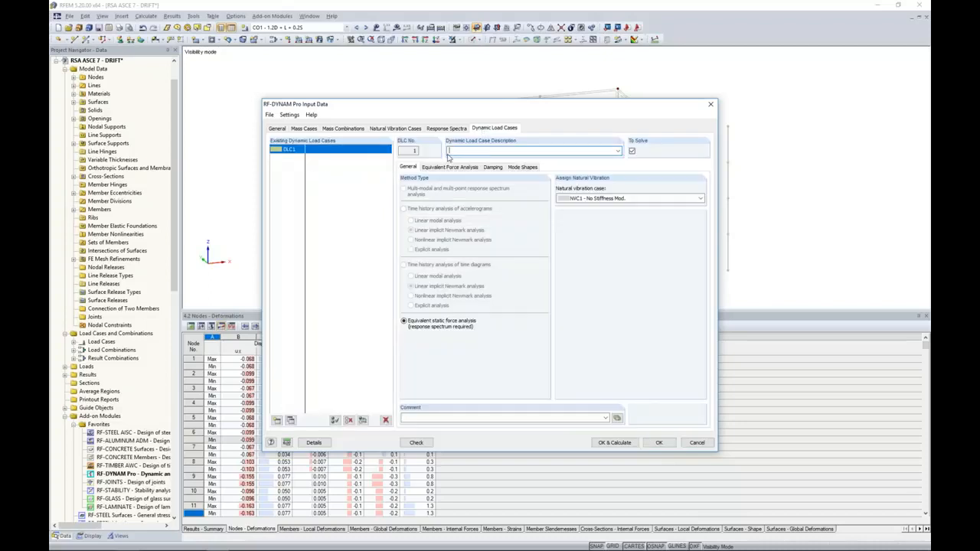
pyautogui.write('No P-Delta')
# - Duplicate the dynamic load case as "P-Delta" and assign it the natural vibration case NVC2 - Geometric Stiffness Mod
pyautogui.click(291, 420)
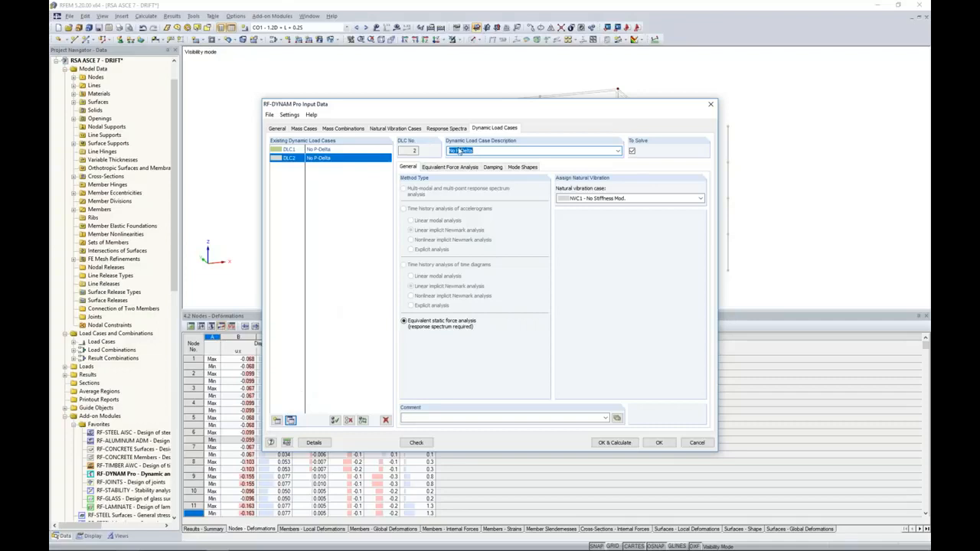
pyautogui.moveTo(456, 151); pyautogui.dragTo(441, 150)
pyautogui.press('Delete')
pyautogui.click(576, 198)
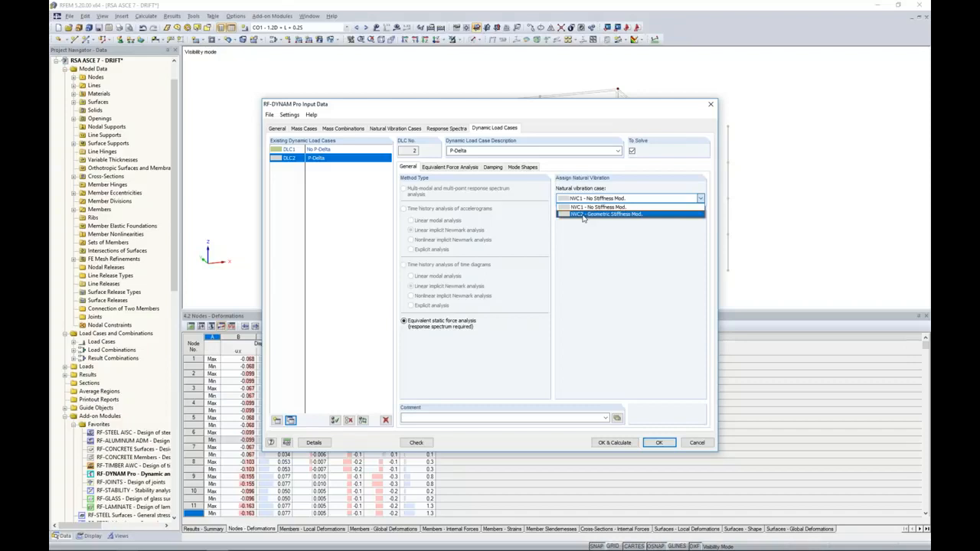
pyautogui.click(583, 214)
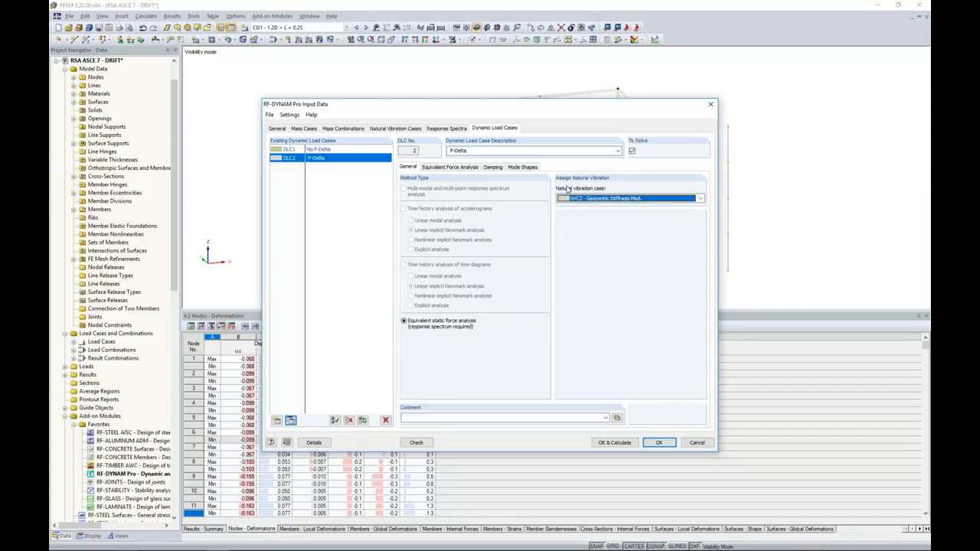
# - Check the P-Delta load case's equivalent force analysis settings, accept the input data, and switch to the RSA ASCE 7 - P-Delta model
pyautogui.click(464, 168)
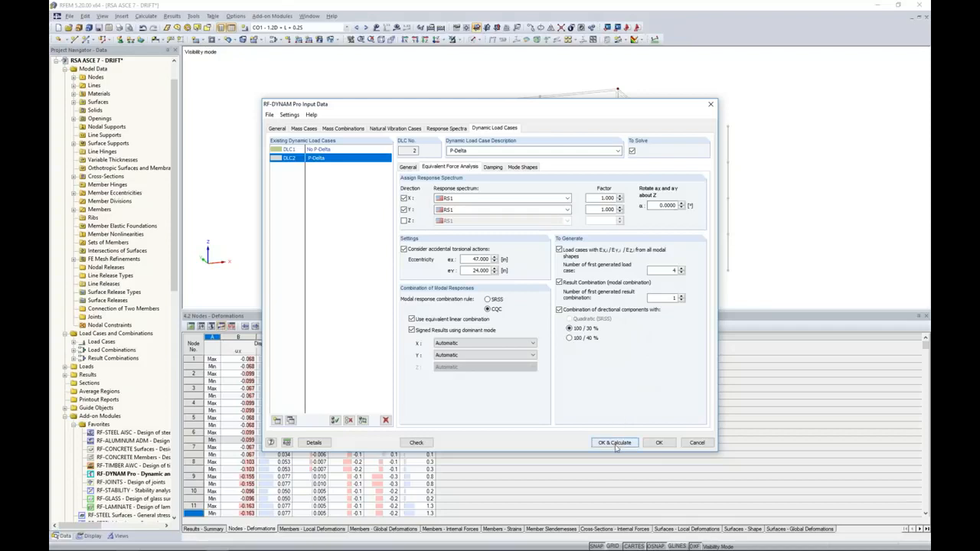
pyautogui.click(656, 445)
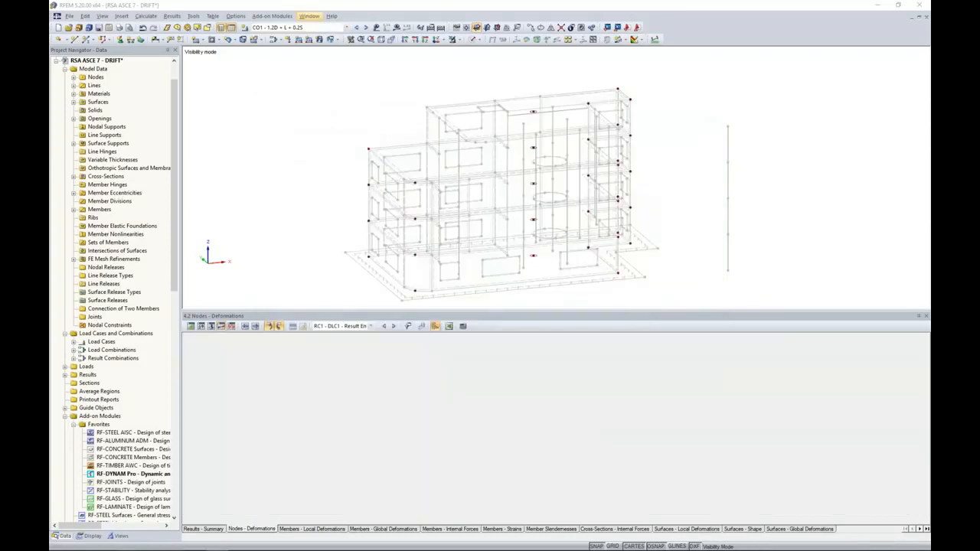
pyautogui.click(310, 15)
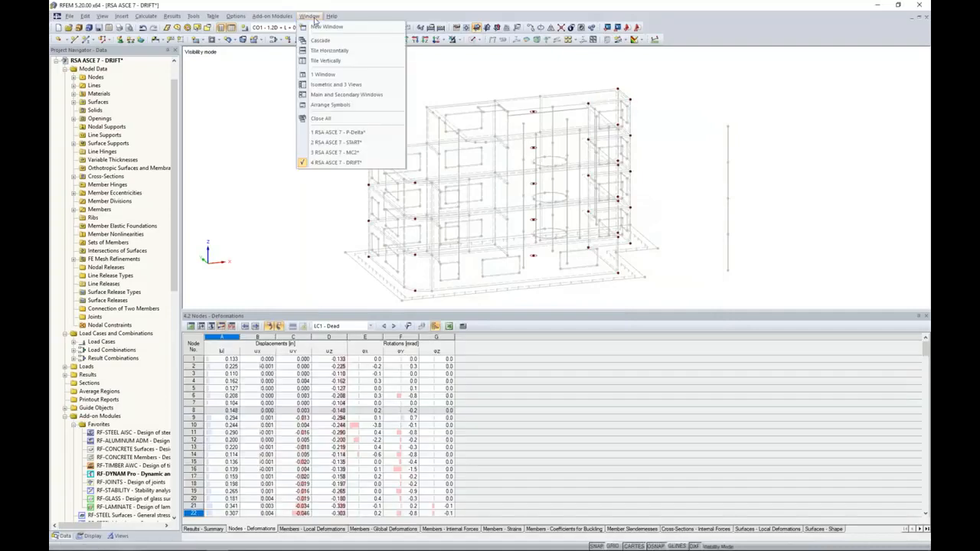
pyautogui.click(338, 132)
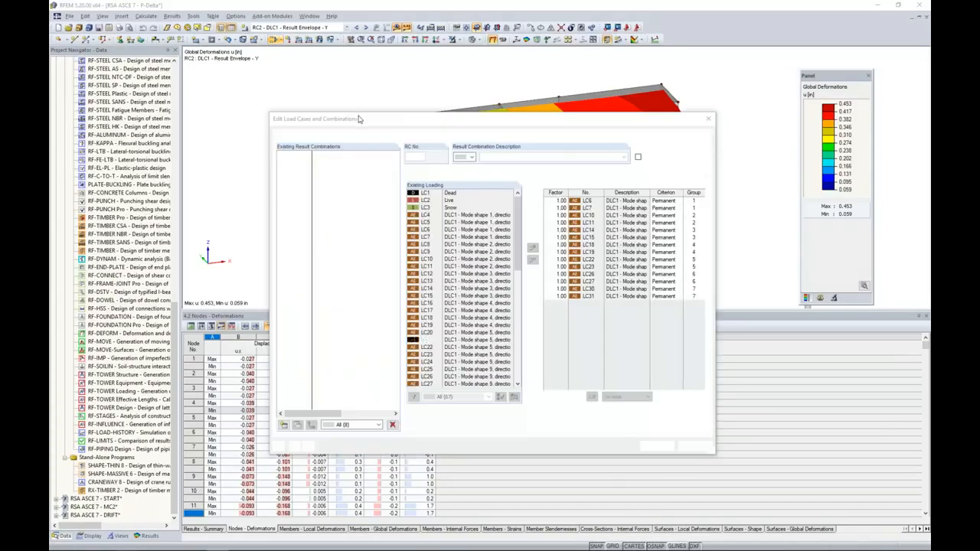
# - Select the DLC1 load cases LC4 to LC31 and review their calculation parameters for the method of analysis
pyautogui.click(289, 134)
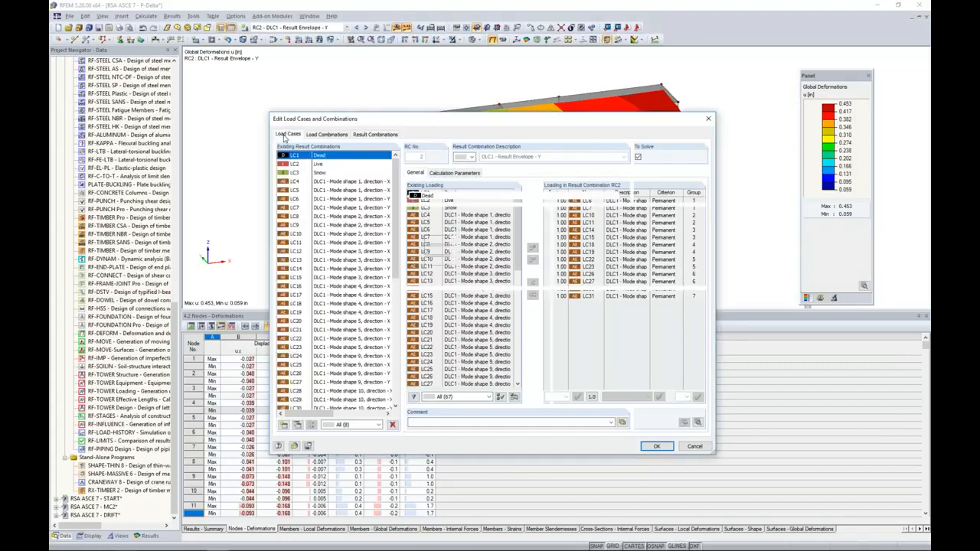
pyautogui.moveTo(397, 184)
pyautogui.mouseDown()
pyautogui.moveTo(390, 281)
pyautogui.moveTo(408, 187)
pyautogui.mouseUp()
pyautogui.click(365, 174)
pyautogui.scroll(-3, 360, 307)
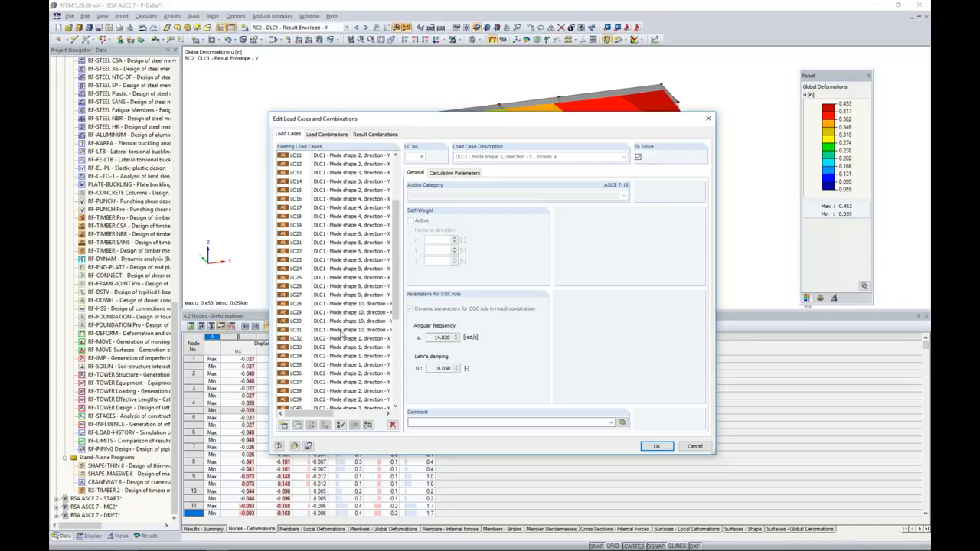
pyautogui.keyDown('shift'); pyautogui.click(341, 331); pyautogui.keyUp('shift')
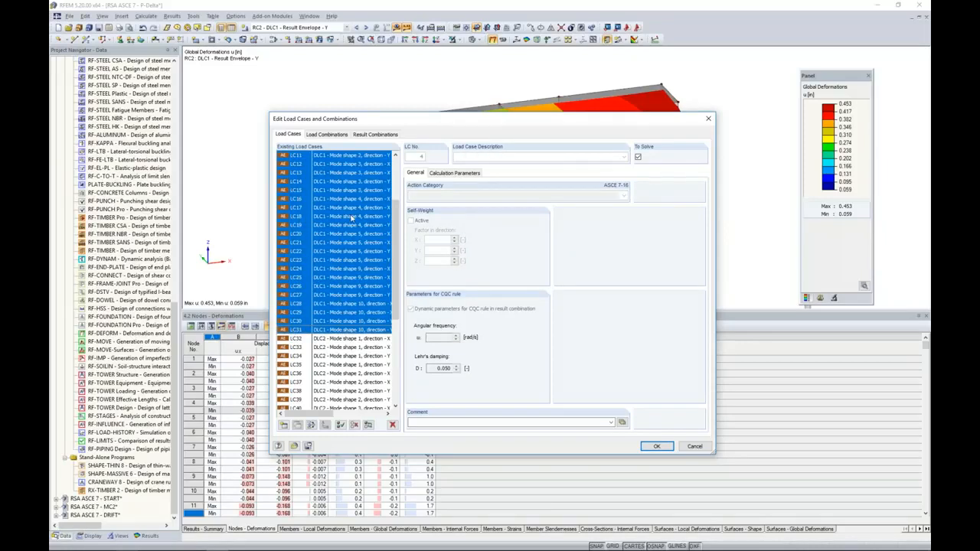
pyautogui.click(438, 175)
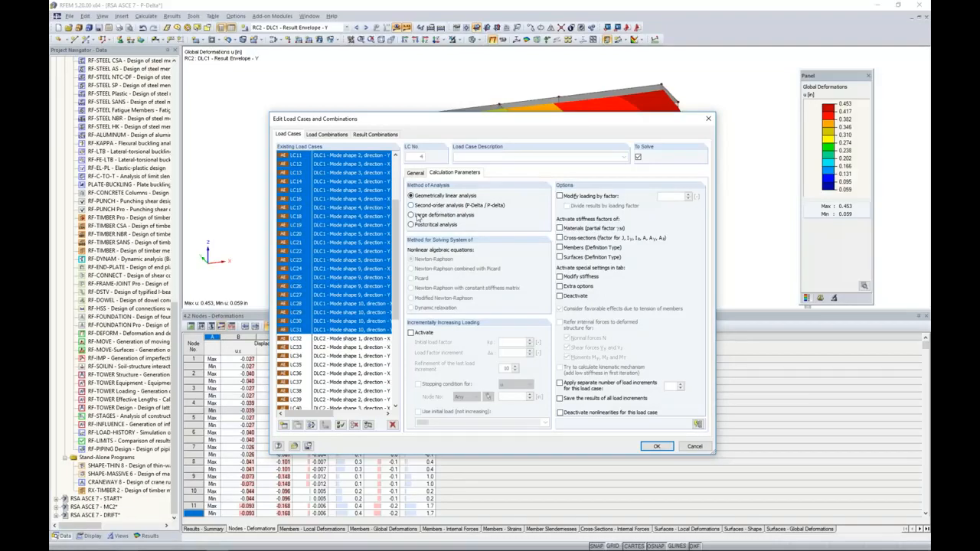
# - Select the DLC2 load cases LC32 to LC59 and review their calculation parameters and stiffness modification options
pyautogui.moveTo(396, 231); pyautogui.dragTo(396, 283)
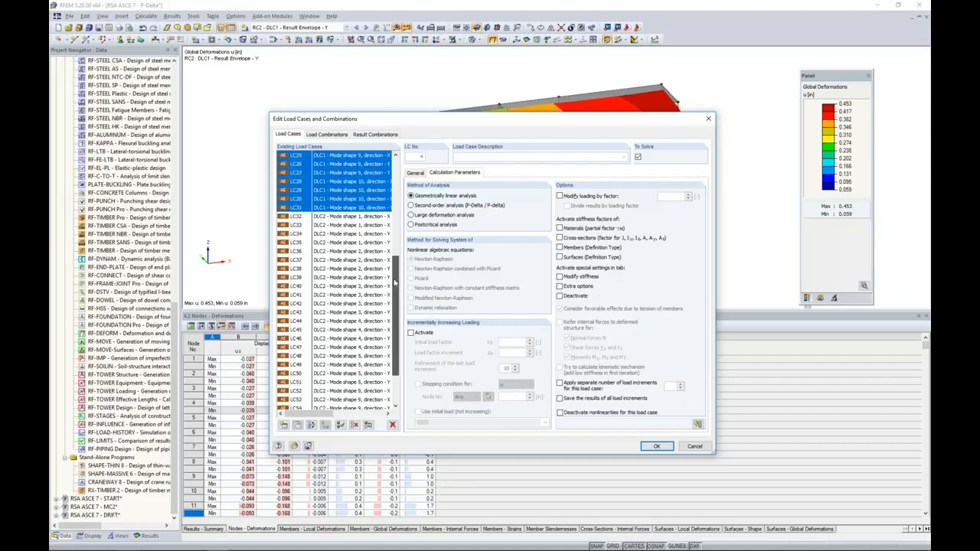
pyautogui.click(370, 221)
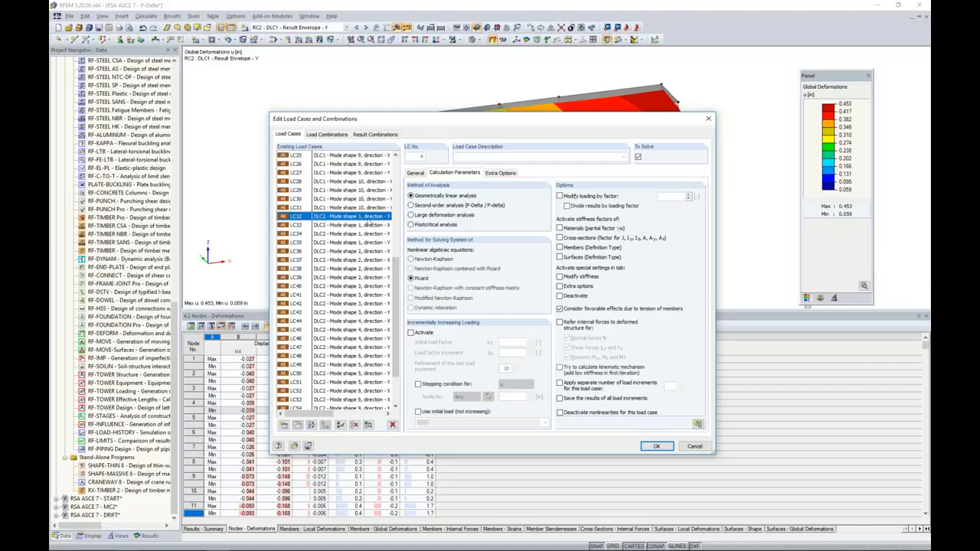
pyautogui.moveTo(395, 285); pyautogui.dragTo(396, 299)
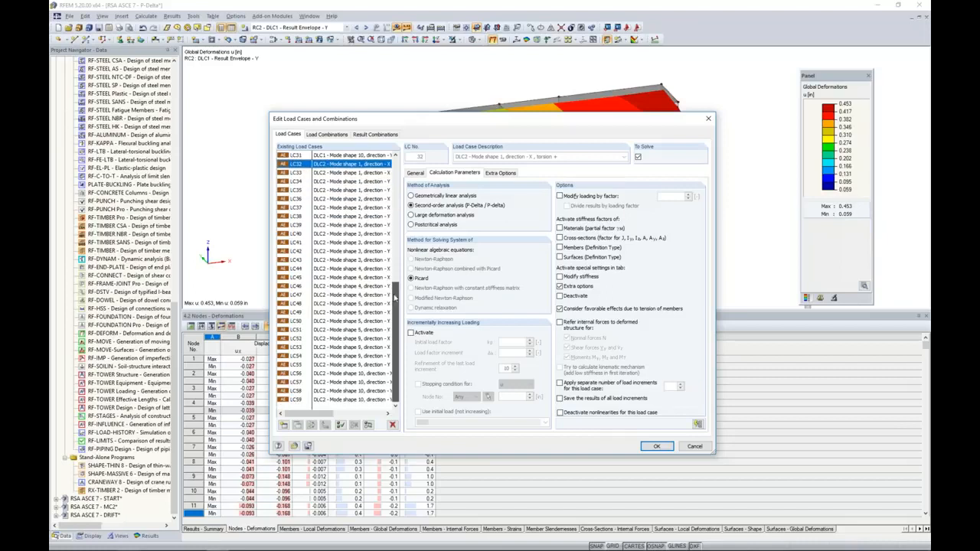
pyautogui.keyDown('shift'); pyautogui.click(377, 400); pyautogui.keyUp('shift')
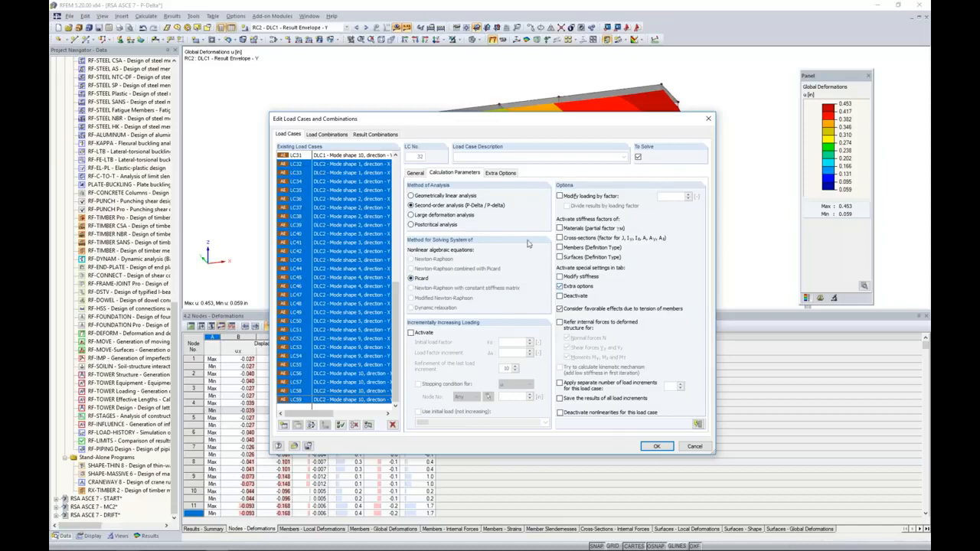
pyautogui.click(506, 175)
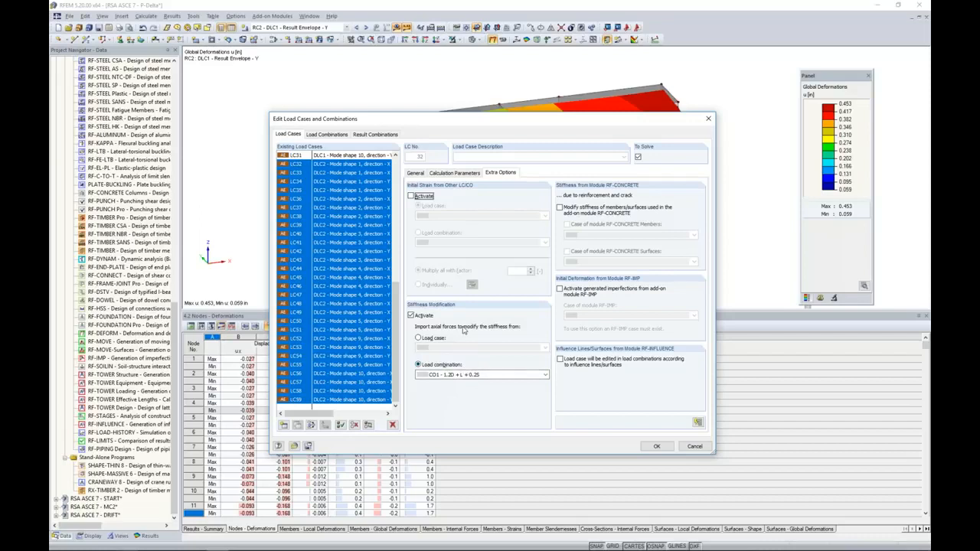
# - Review the loading and modal combination settings of result combination RC5, then close the load cases and combinations dialog
pyautogui.click(392, 136)
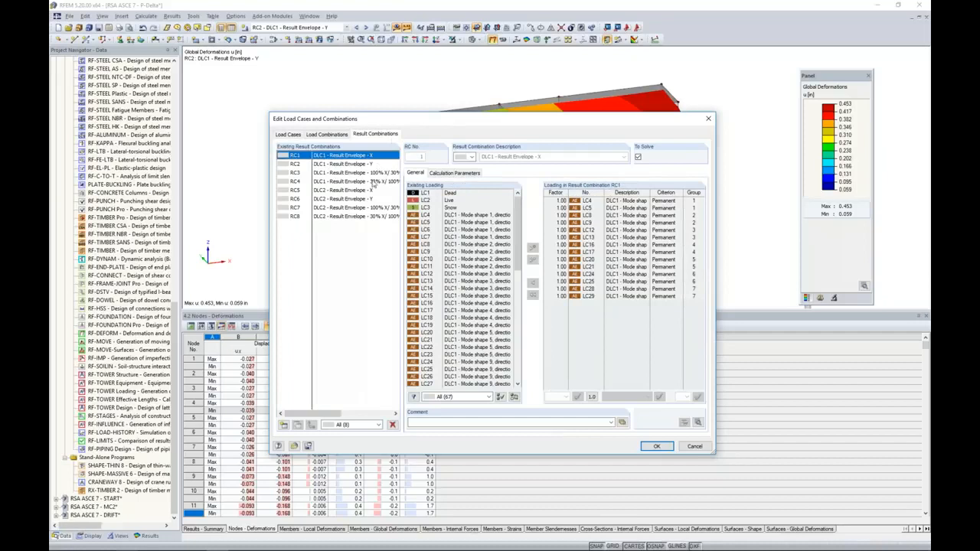
pyautogui.click(360, 190)
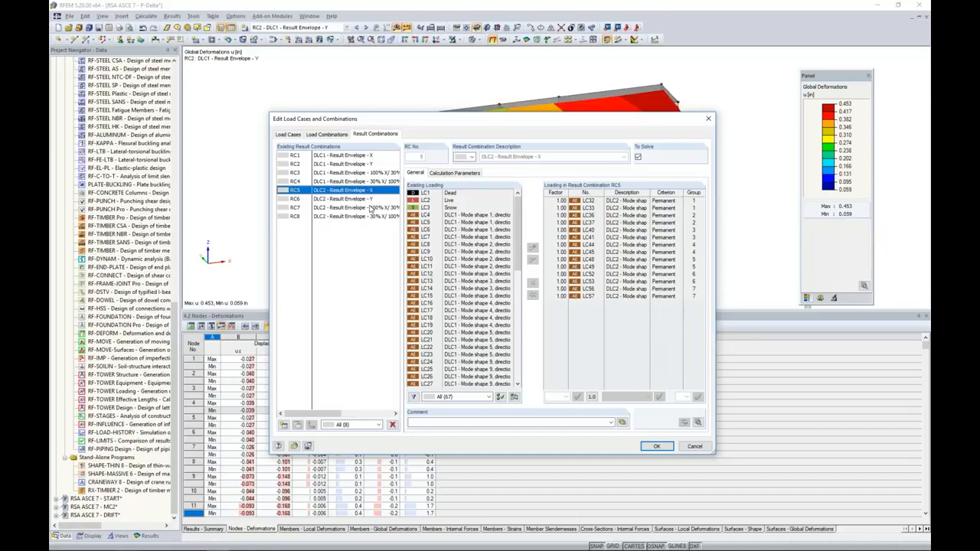
pyautogui.click(440, 174)
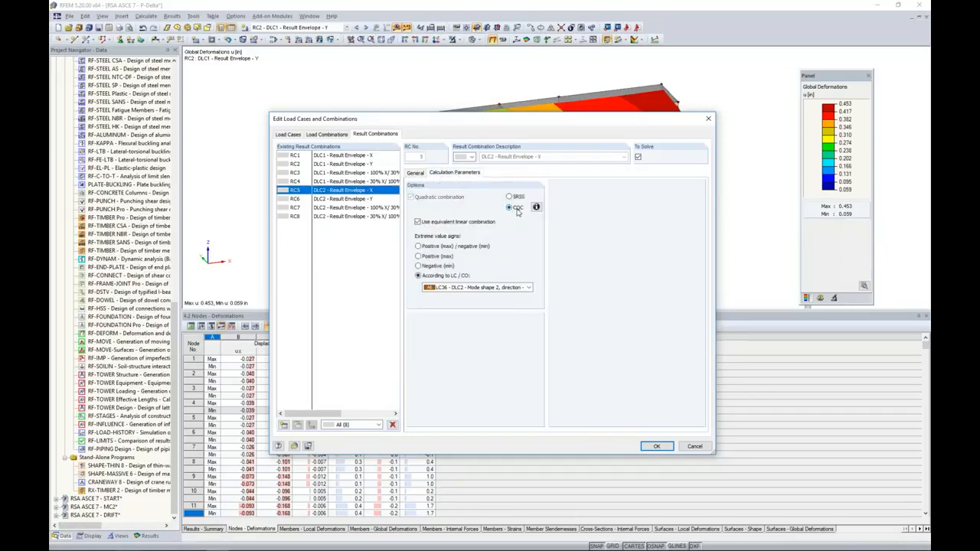
pyautogui.click(417, 174)
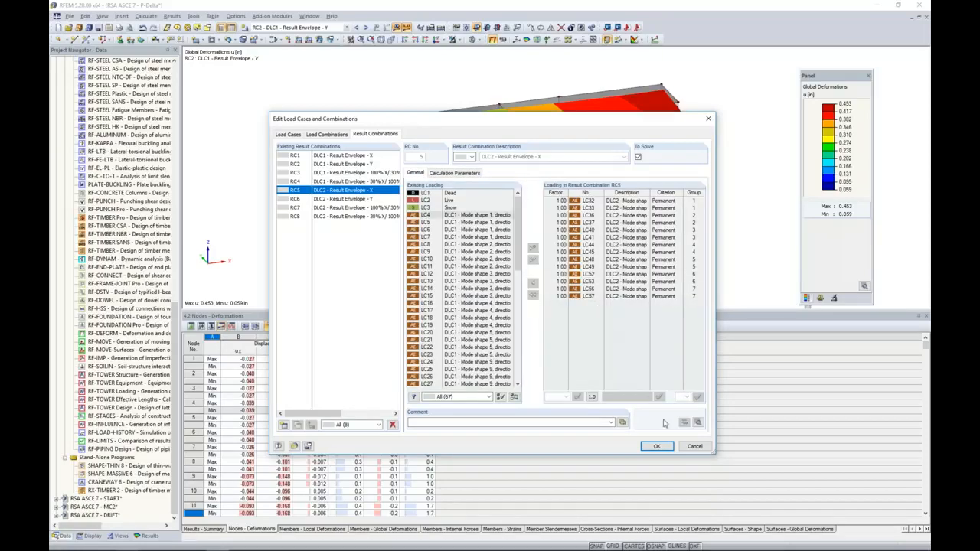
pyautogui.click(657, 446)
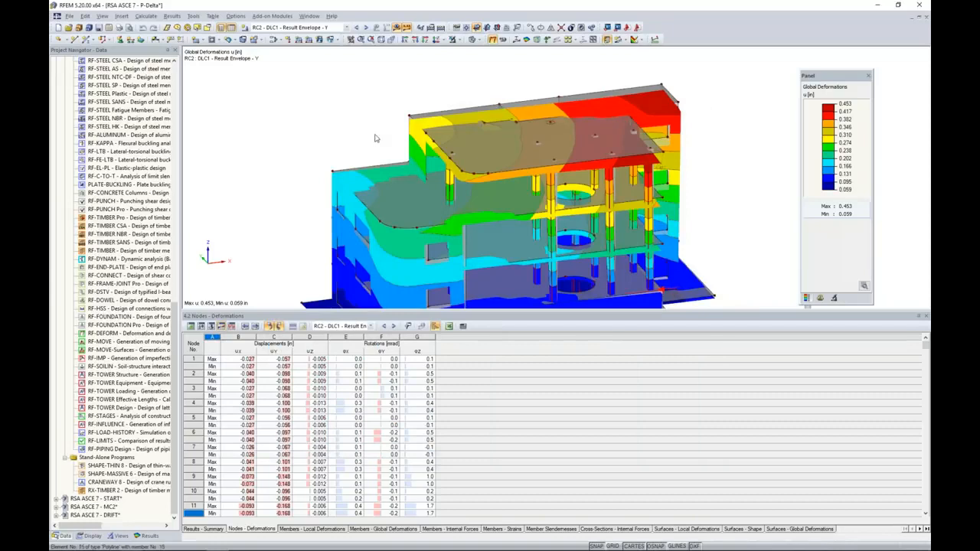
# - Compare the global deformations of result combinations RC5 and RC1 in an enlarged model view
pyautogui.click(347, 28)
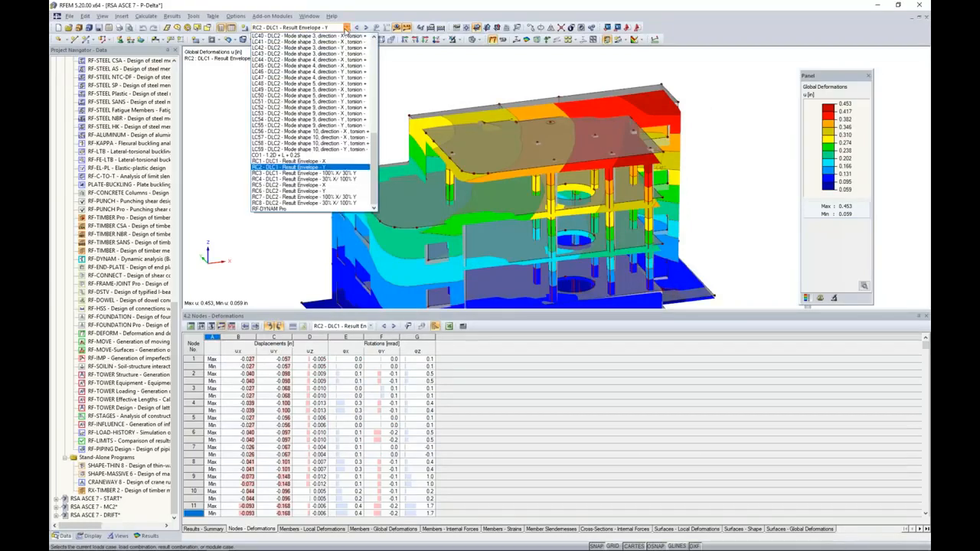
pyautogui.click(315, 186)
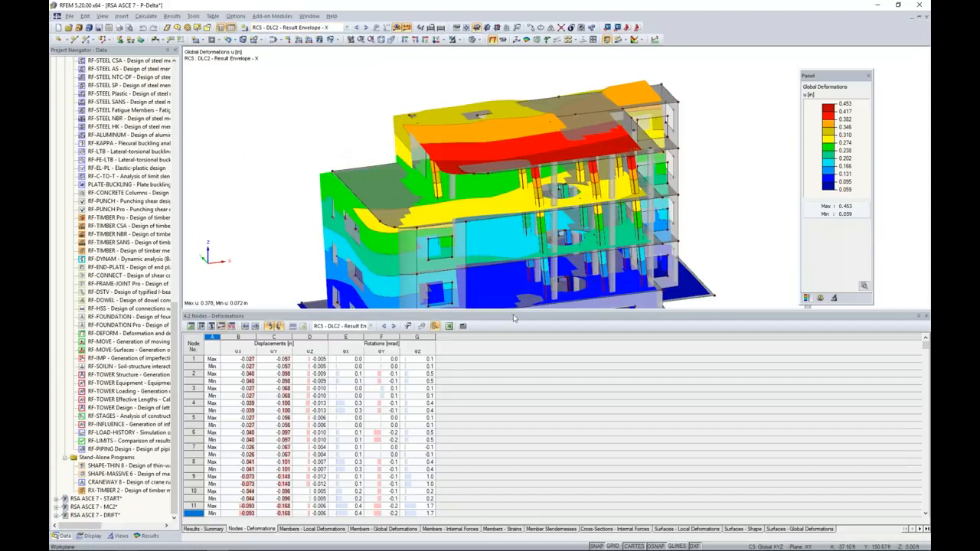
pyautogui.moveTo(514, 315); pyautogui.dragTo(511, 428)
pyautogui.click(146, 535)
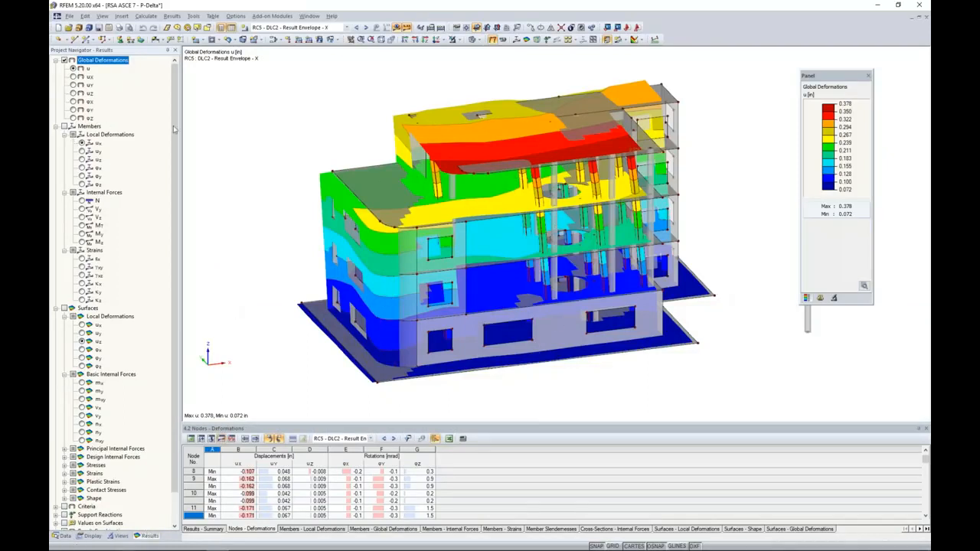
pyautogui.click(310, 29)
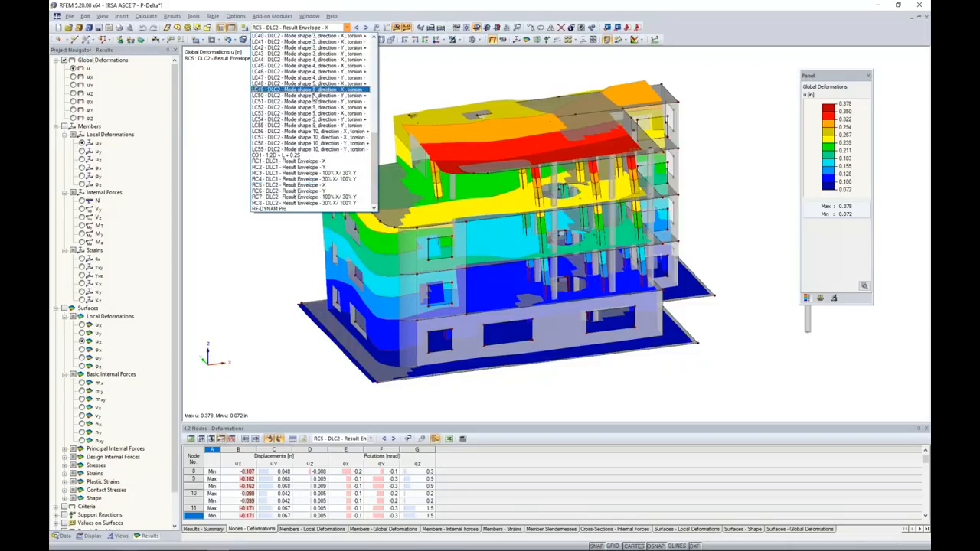
pyautogui.click(311, 162)
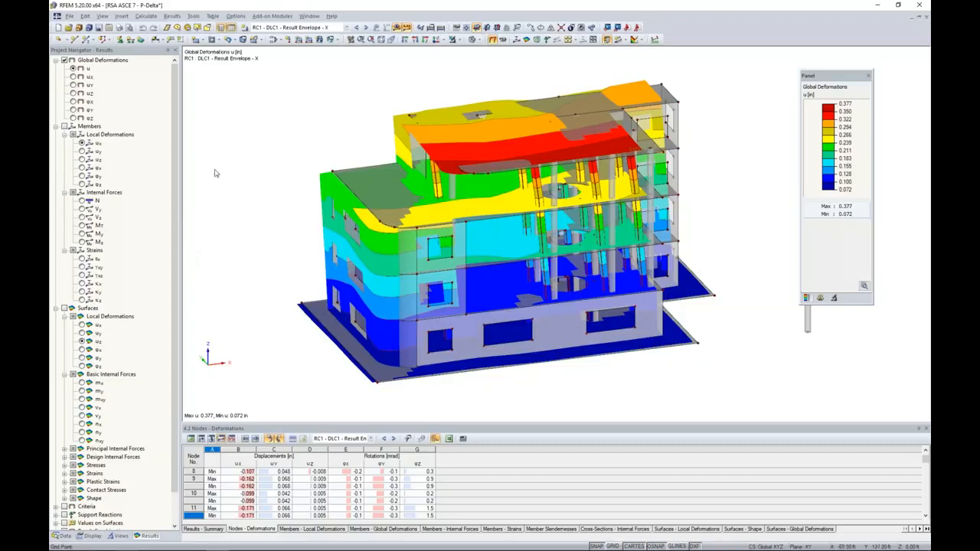
# - Create a new result combination RC9 containing CO1 plus RC7 and RC8 as alternatives in one group
pyautogui.click(273, 40)
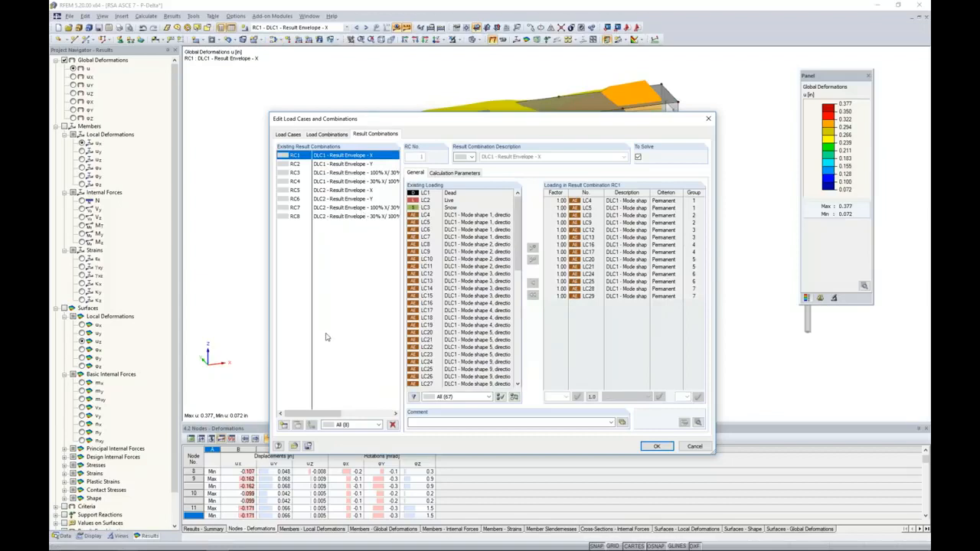
pyautogui.click(284, 424)
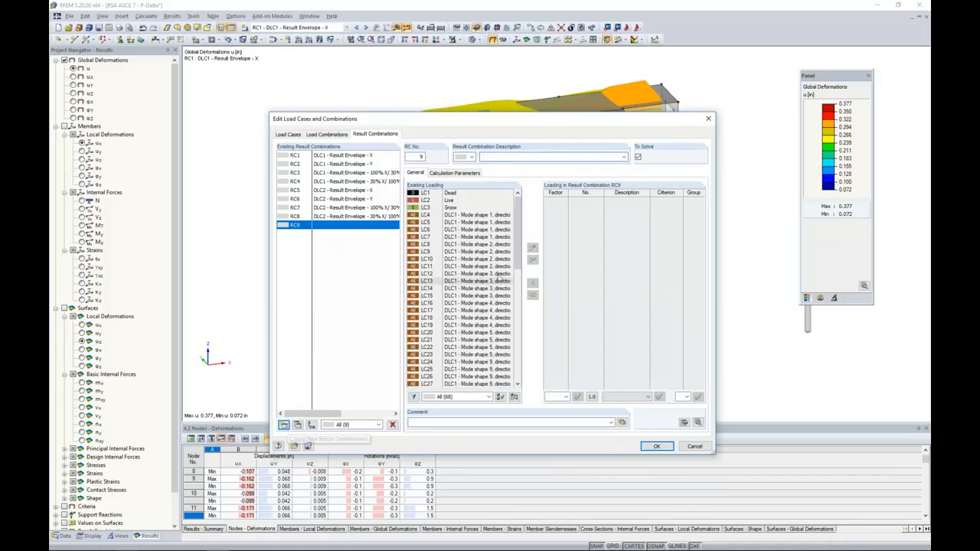
pyautogui.scroll(-14, 499, 278)
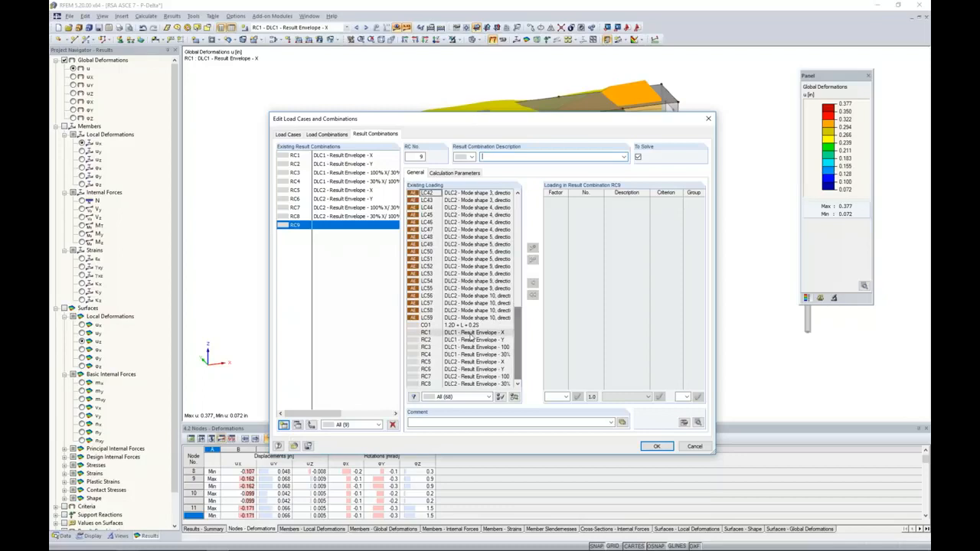
pyautogui.doubleClick(453, 330)
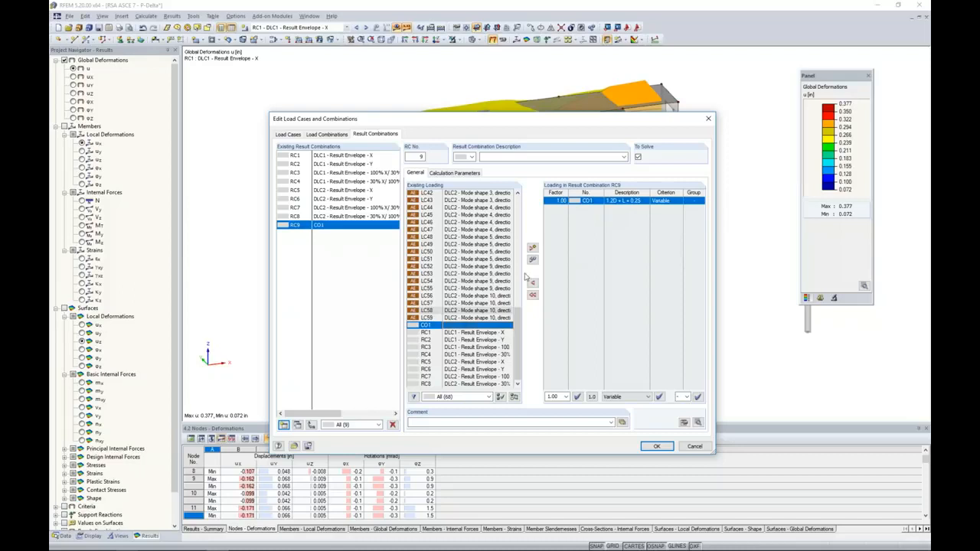
pyautogui.click(490, 377)
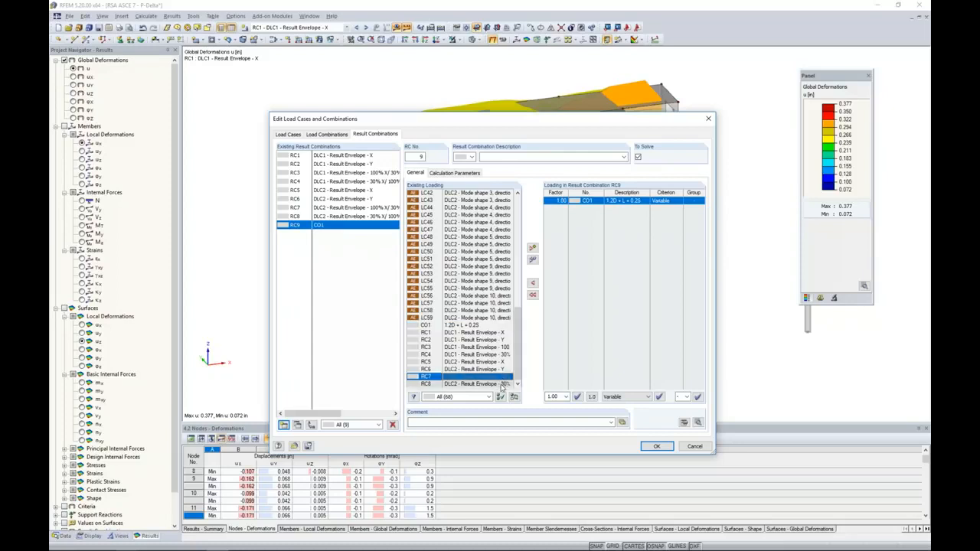
pyautogui.keyDown('ctrl'); pyautogui.click(501, 385); pyautogui.keyUp('ctrl')
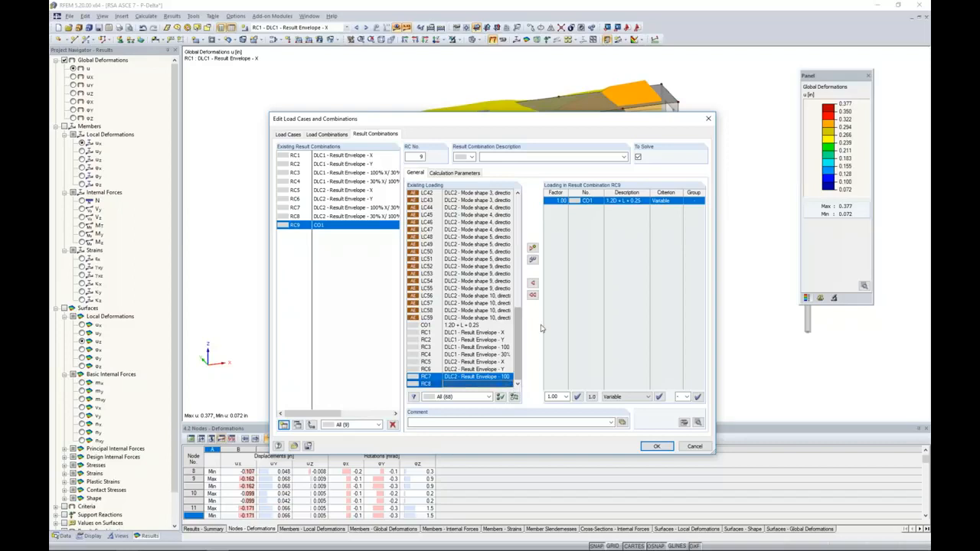
pyautogui.click(533, 261)
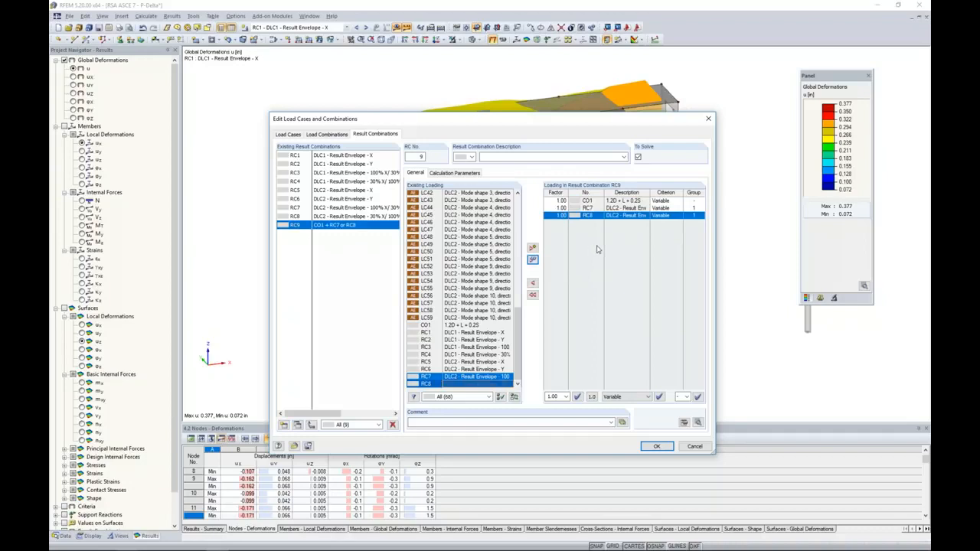
# - Set the CO1 criterion in RC9 to Permanent, widen the description column, and accept the result combination
pyautogui.click(663, 201)
pyautogui.click(679, 201)
pyautogui.click(667, 208)
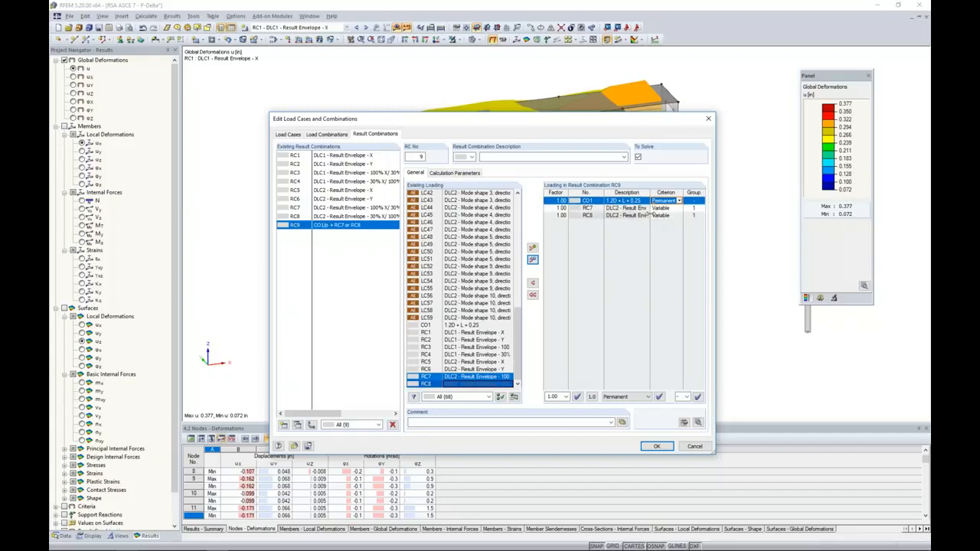
pyautogui.moveTo(650, 192); pyautogui.dragTo(703, 192)
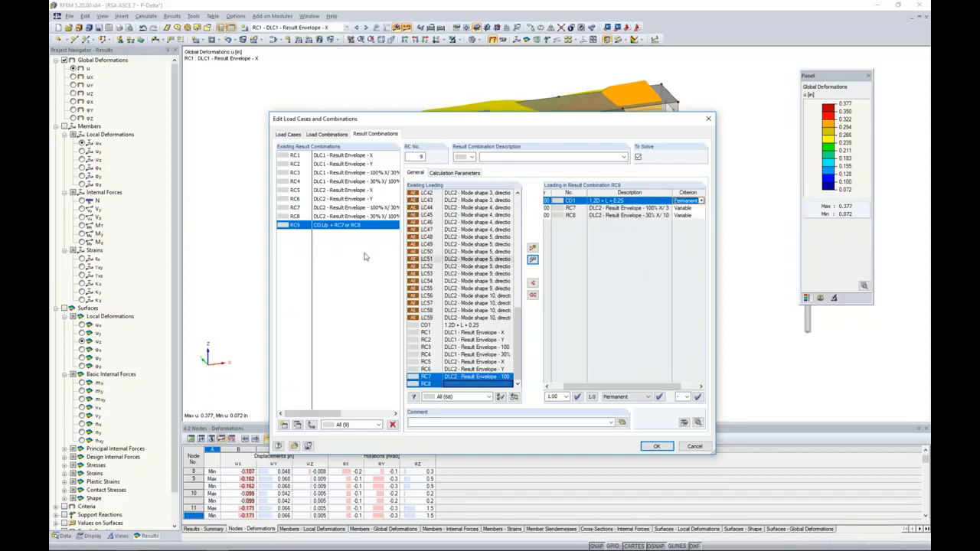
pyautogui.click(654, 446)
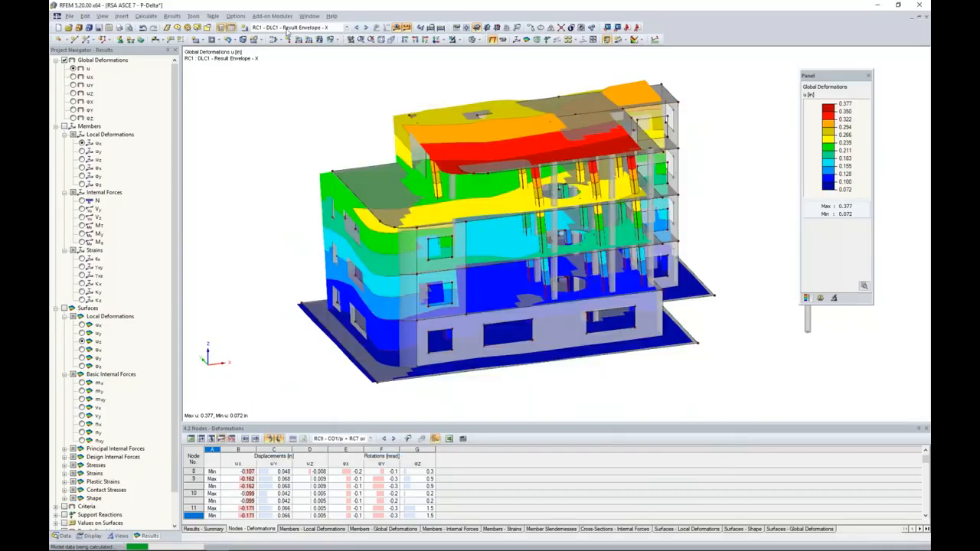
# - Display the results of RC9 and show its global deformations in the X direction
pyautogui.click(347, 29)
pyautogui.click(299, 197)
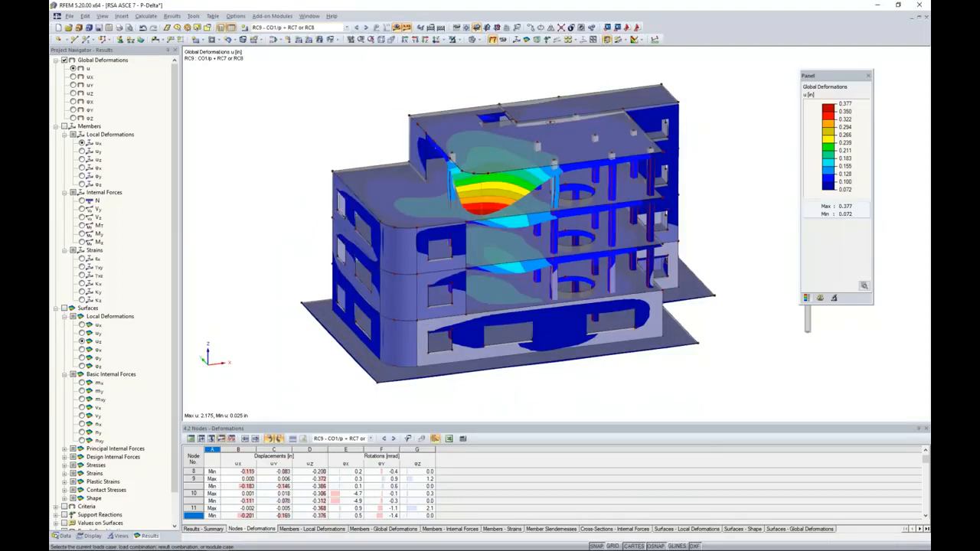
pyautogui.click(347, 27)
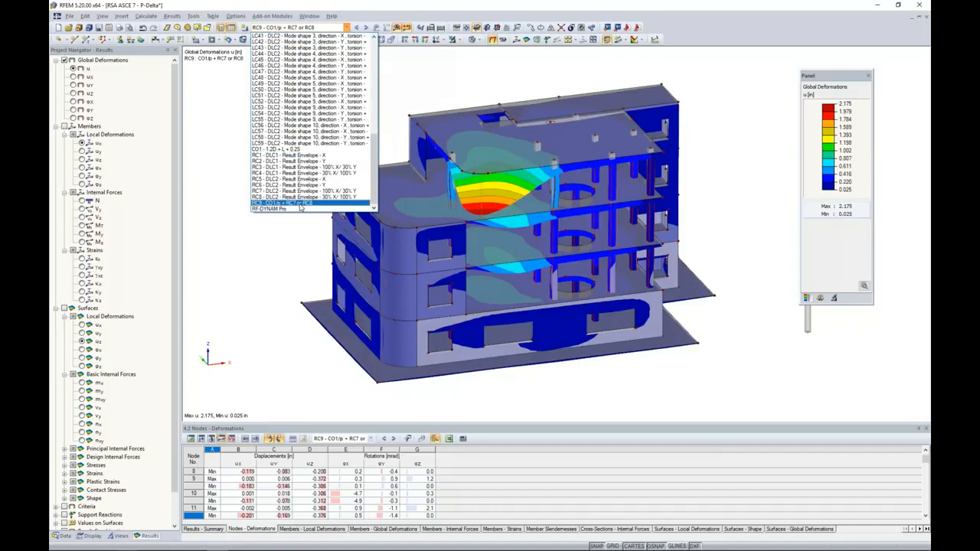
pyautogui.click(301, 205)
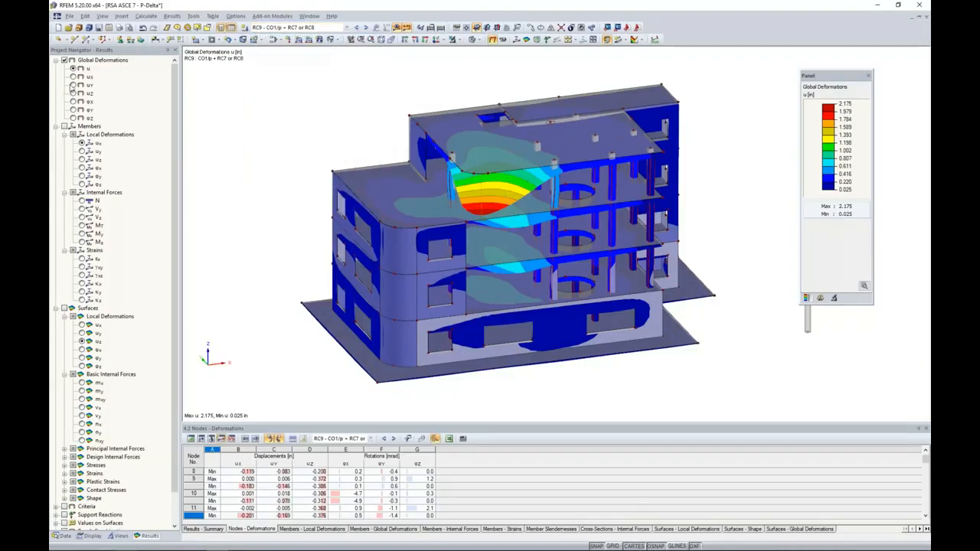
pyautogui.click(73, 76)
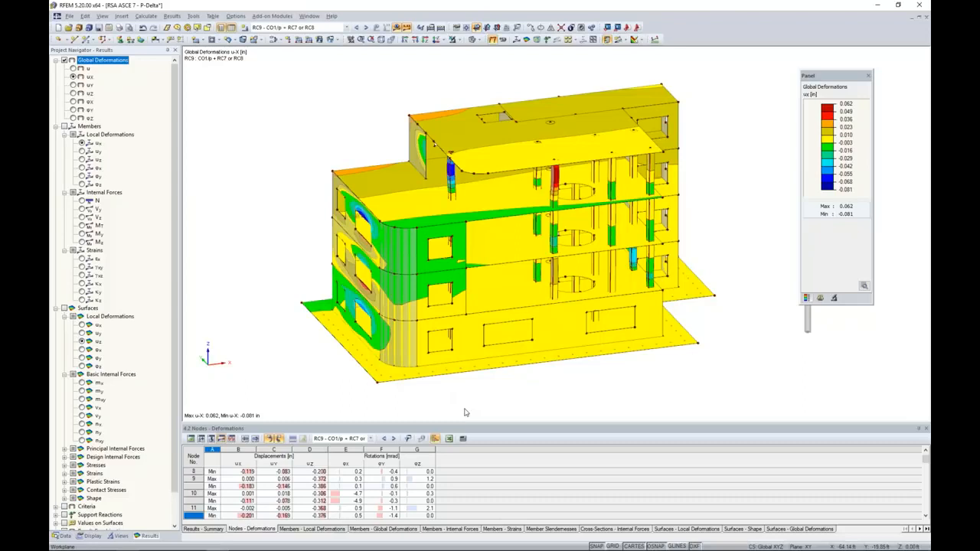
# - Switch to the P-Delta and RFEM slide presentation and advance to the More Information slide
pyautogui.press('super+Tab')
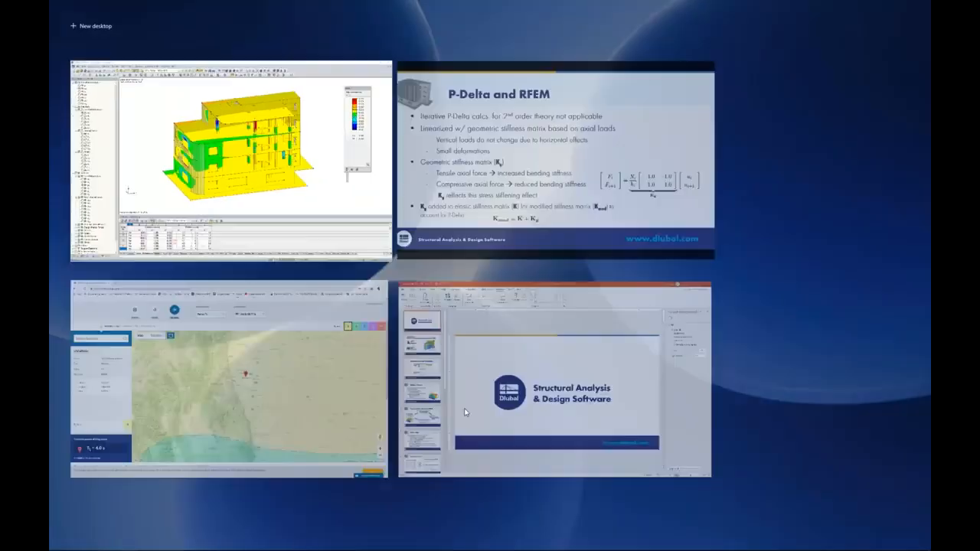
pyautogui.click(475, 172)
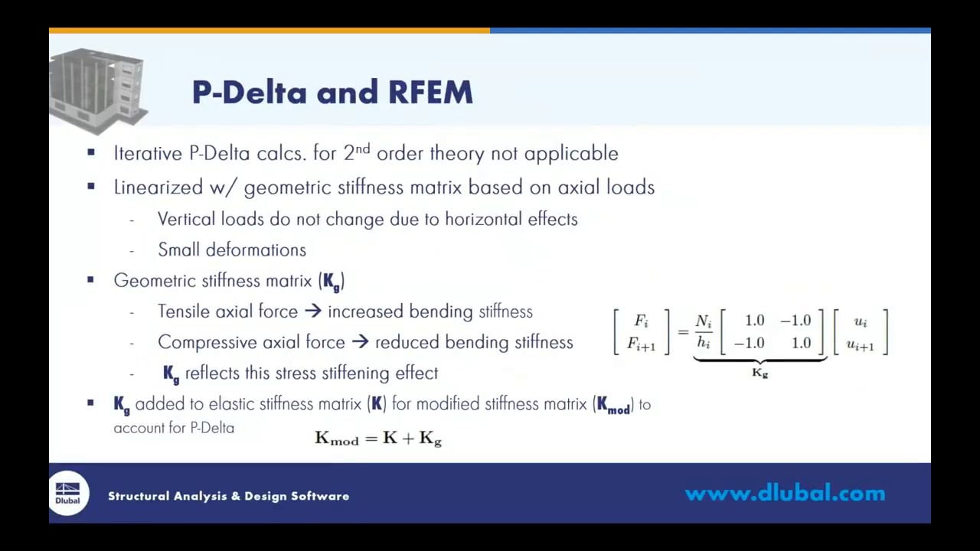
pyautogui.press('Right')
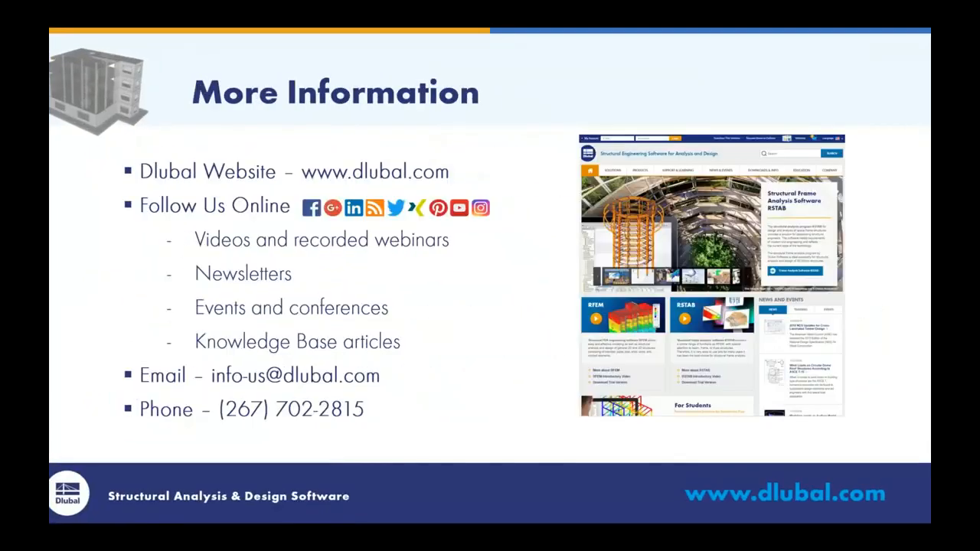